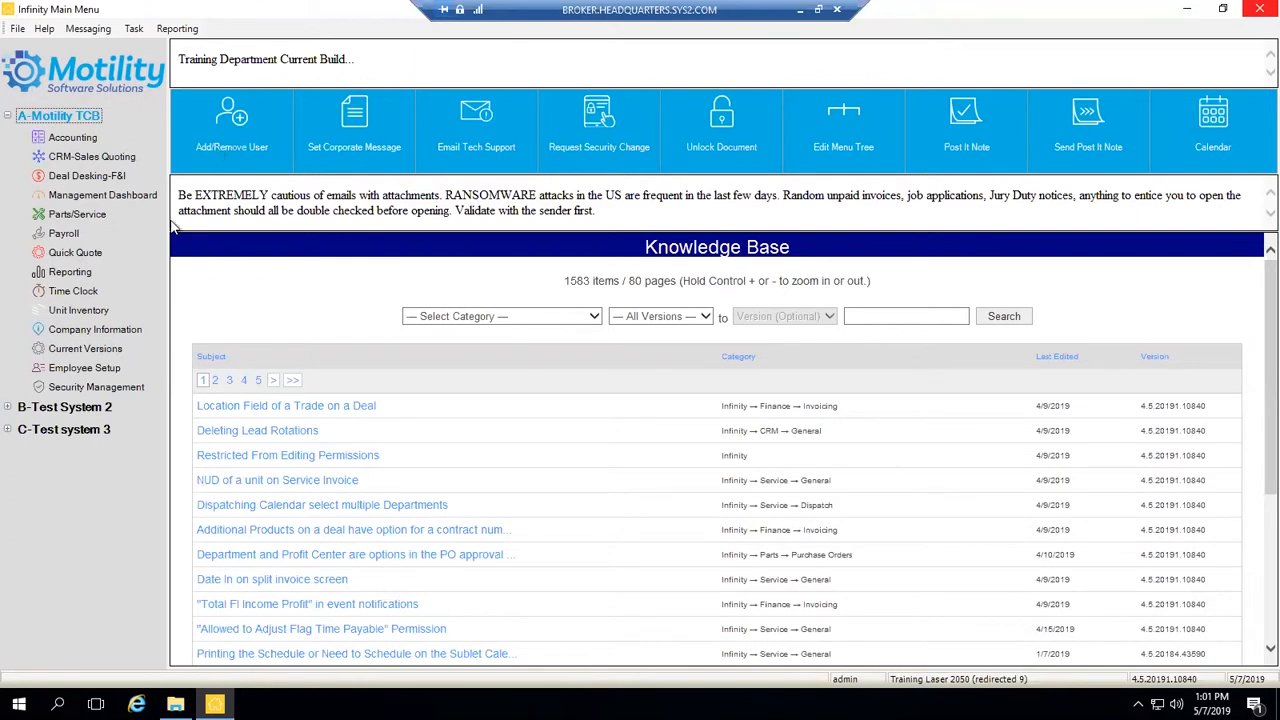
- Open Reporting and load the Items Sold Report filter form from Favorites
double_click(69, 274)
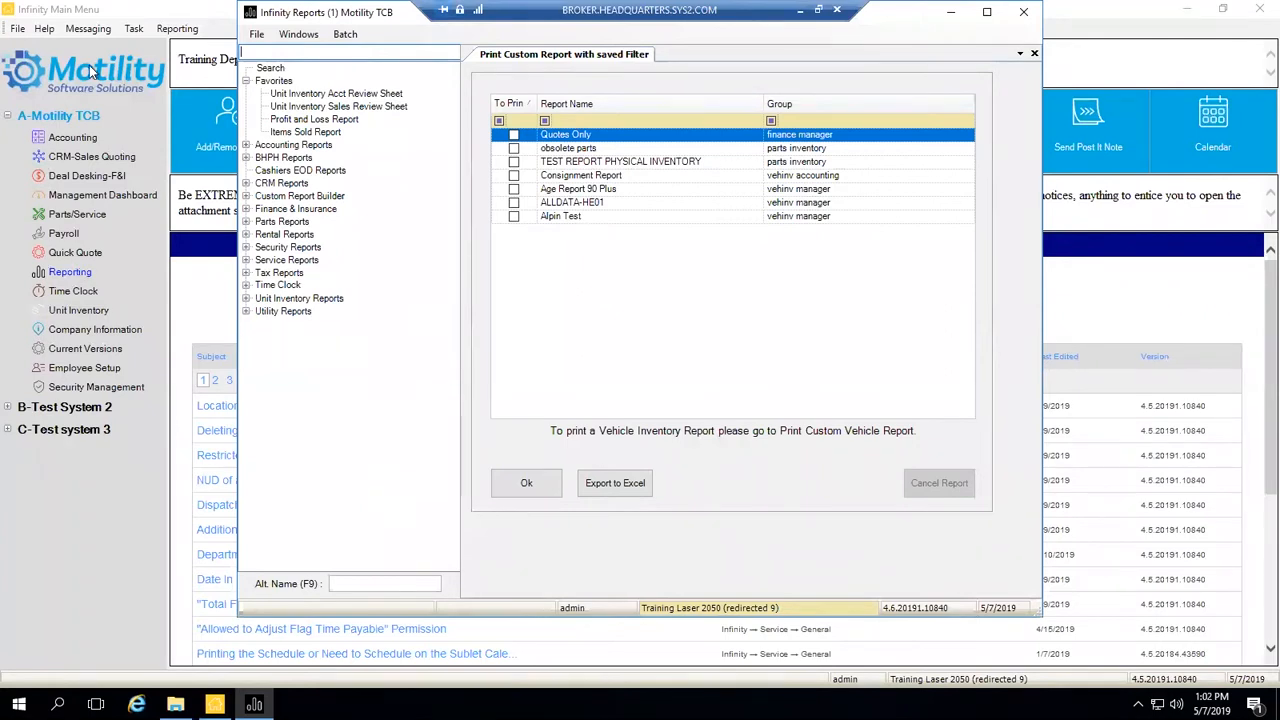
left_click_drag(388, 16, 389, 31)
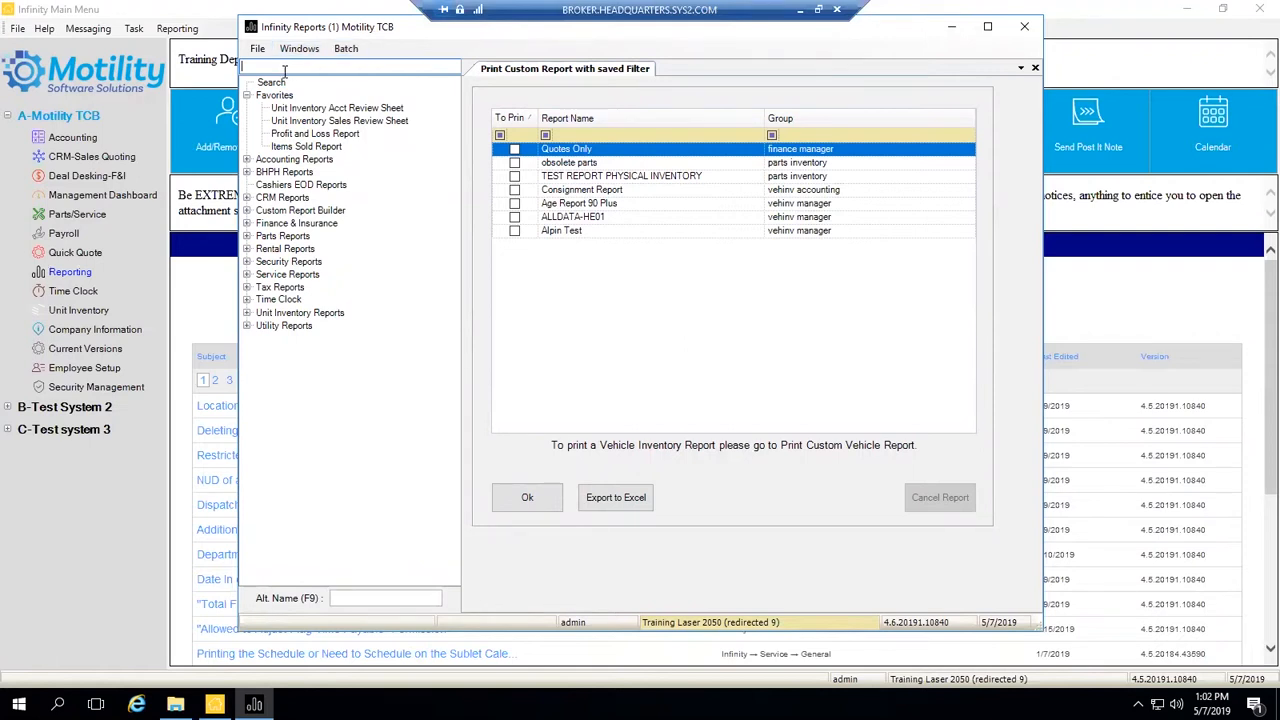
double_click(311, 147)
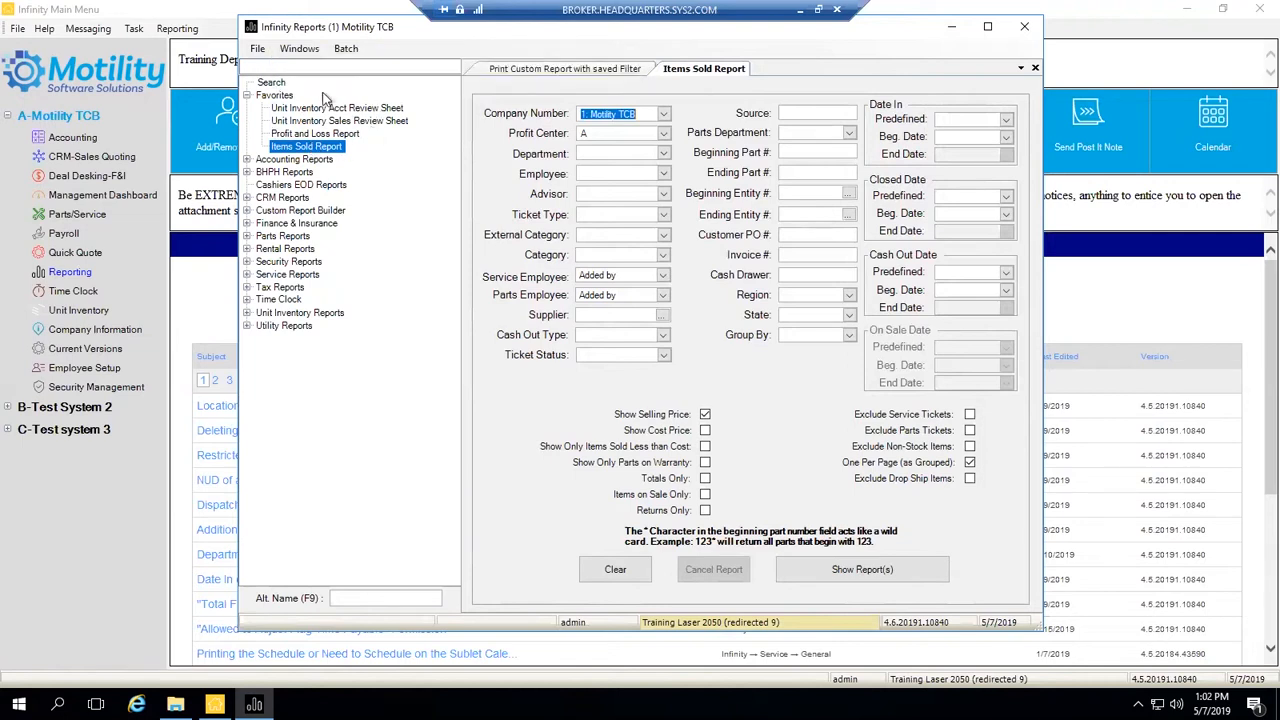
- Add Age Grouping Report under CRM Reports > Prospect Reports to Favorites, then reselect Items Sold Report
left_click(248, 200)
left_click(262, 211)
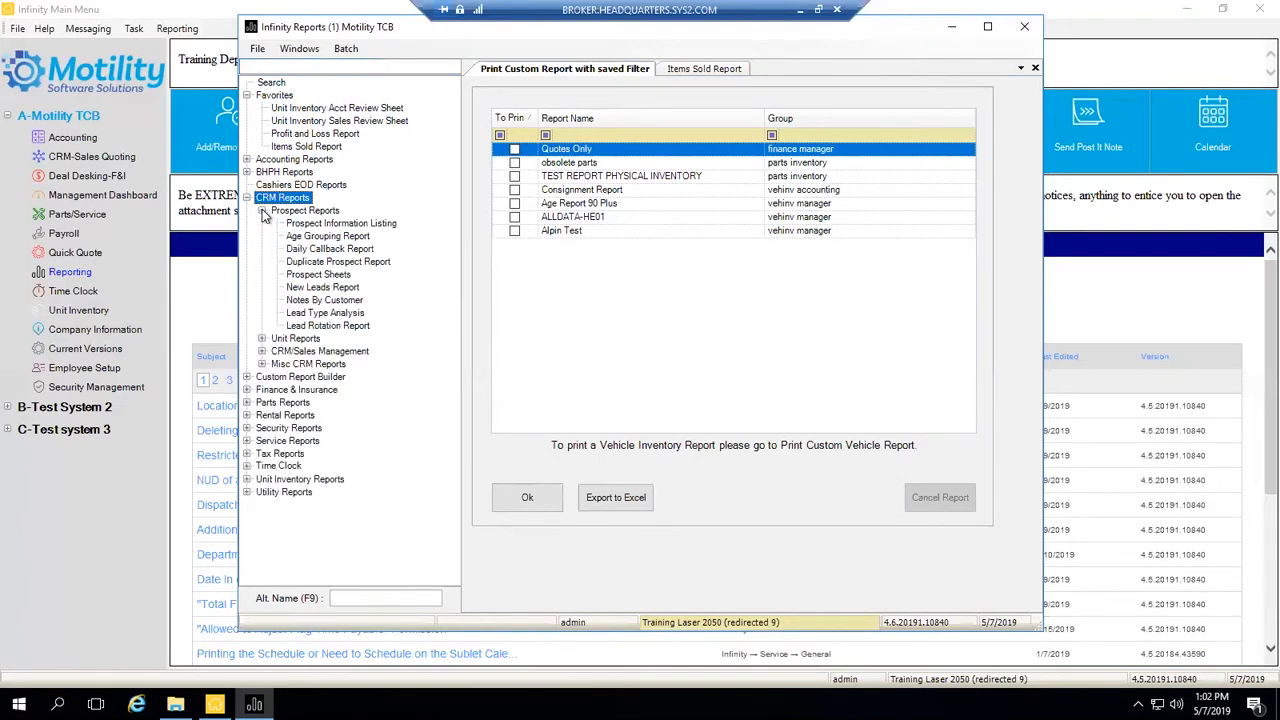
left_click(326, 237)
right_click(340, 240)
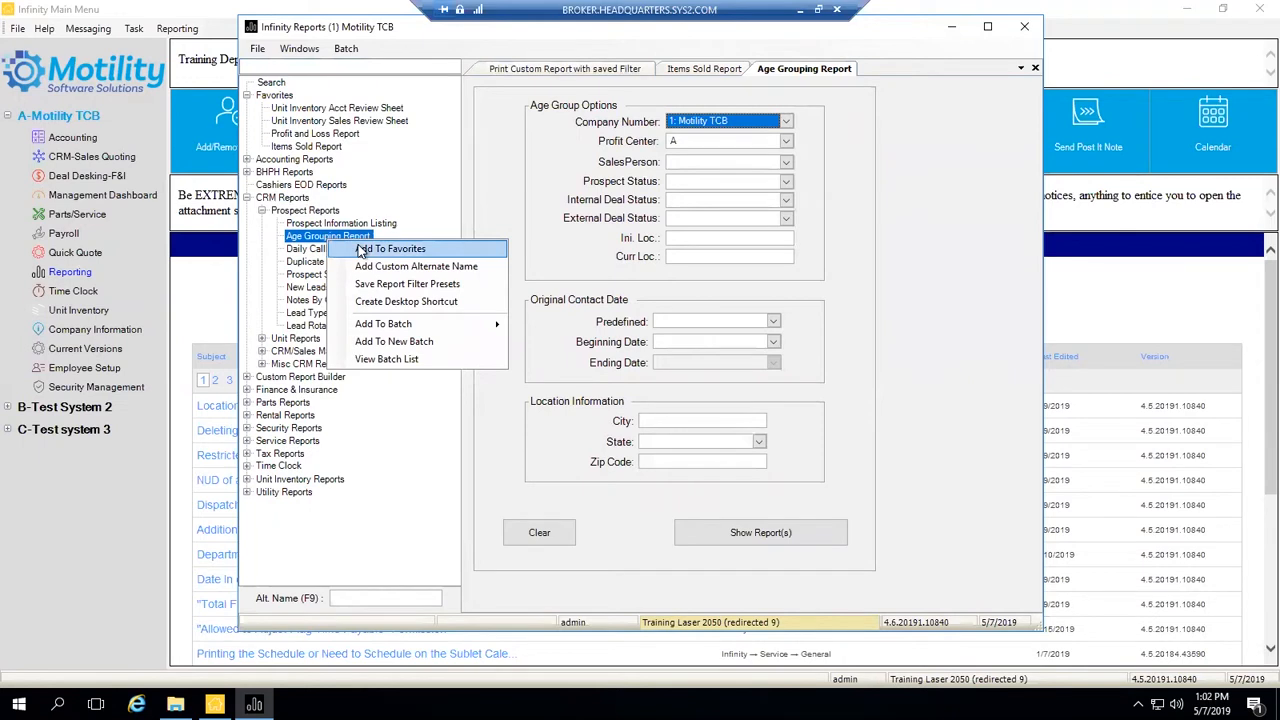
left_click(360, 250)
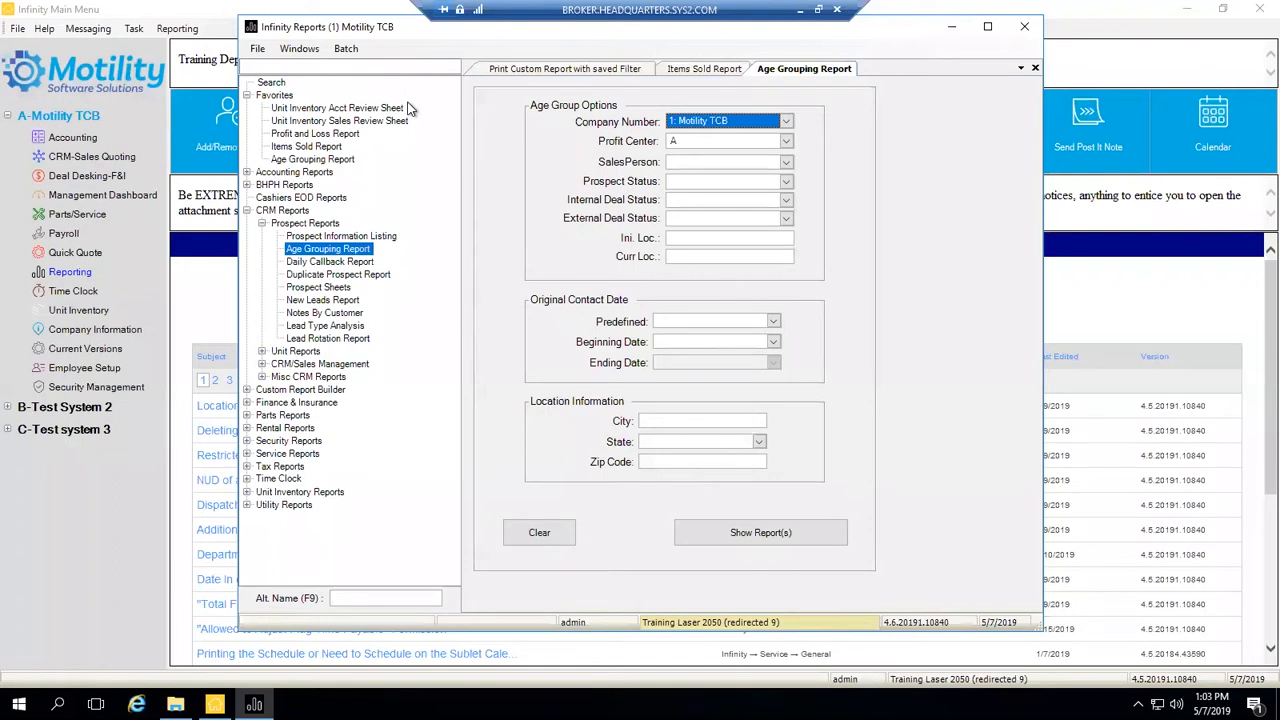
left_click(305, 147)
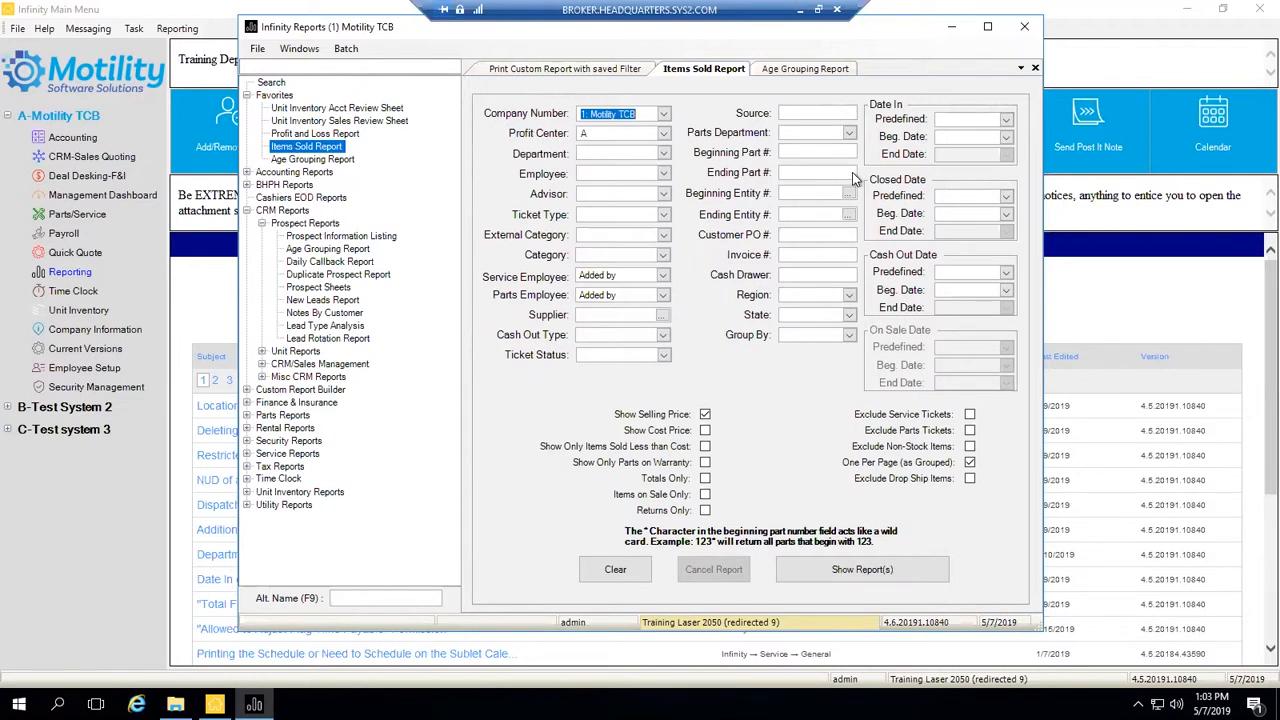
- Set the Items Sold Report's Cash Out Date predefined range to Yesterday
right_click(307, 147)
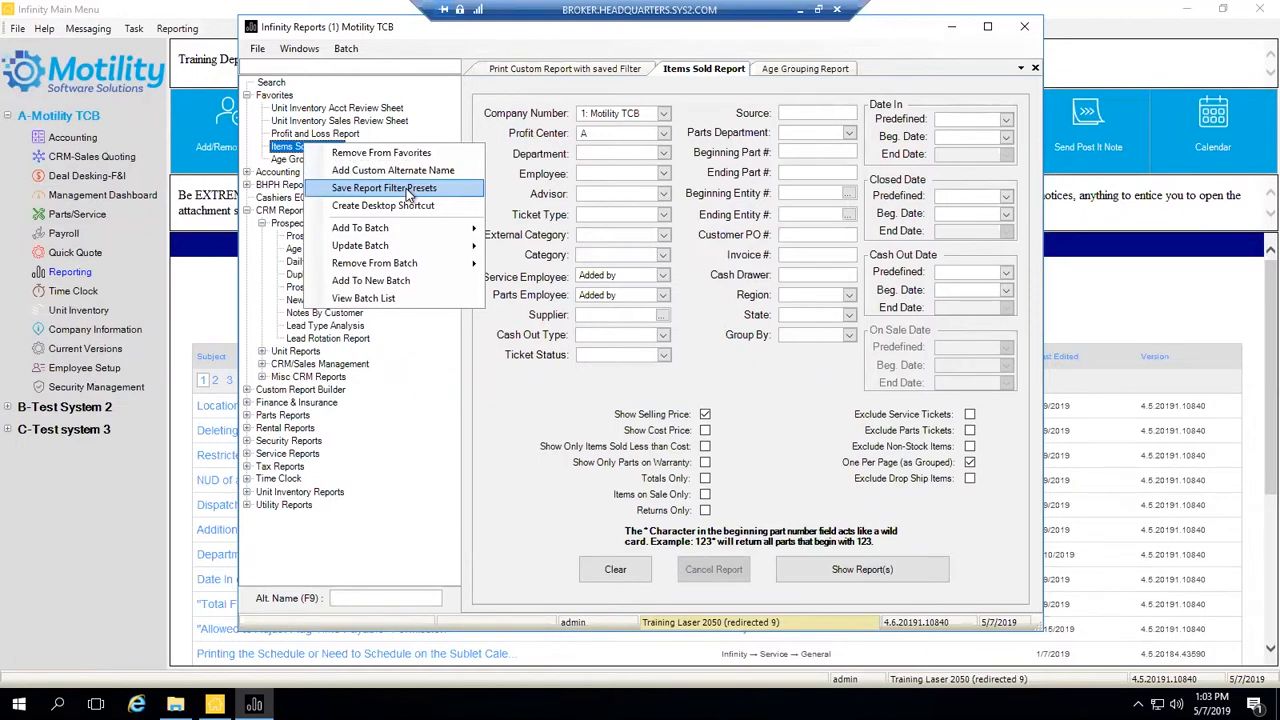
left_click(542, 392)
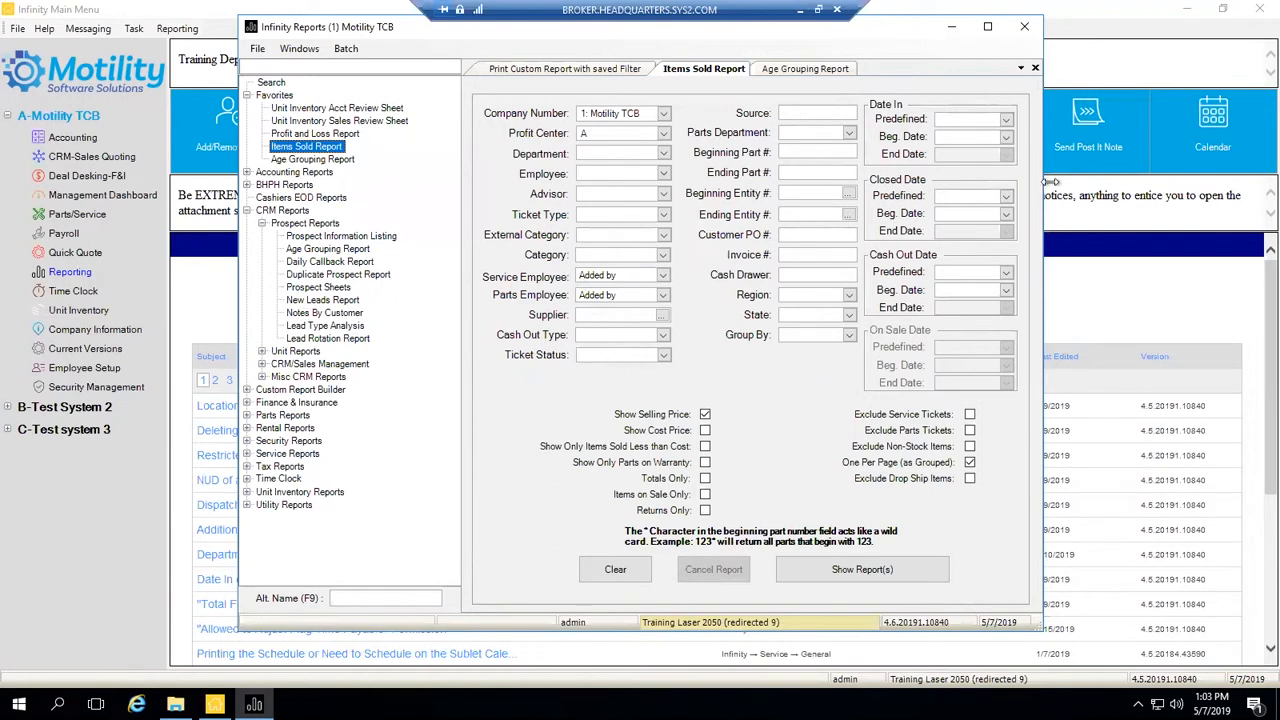
left_click(1007, 275)
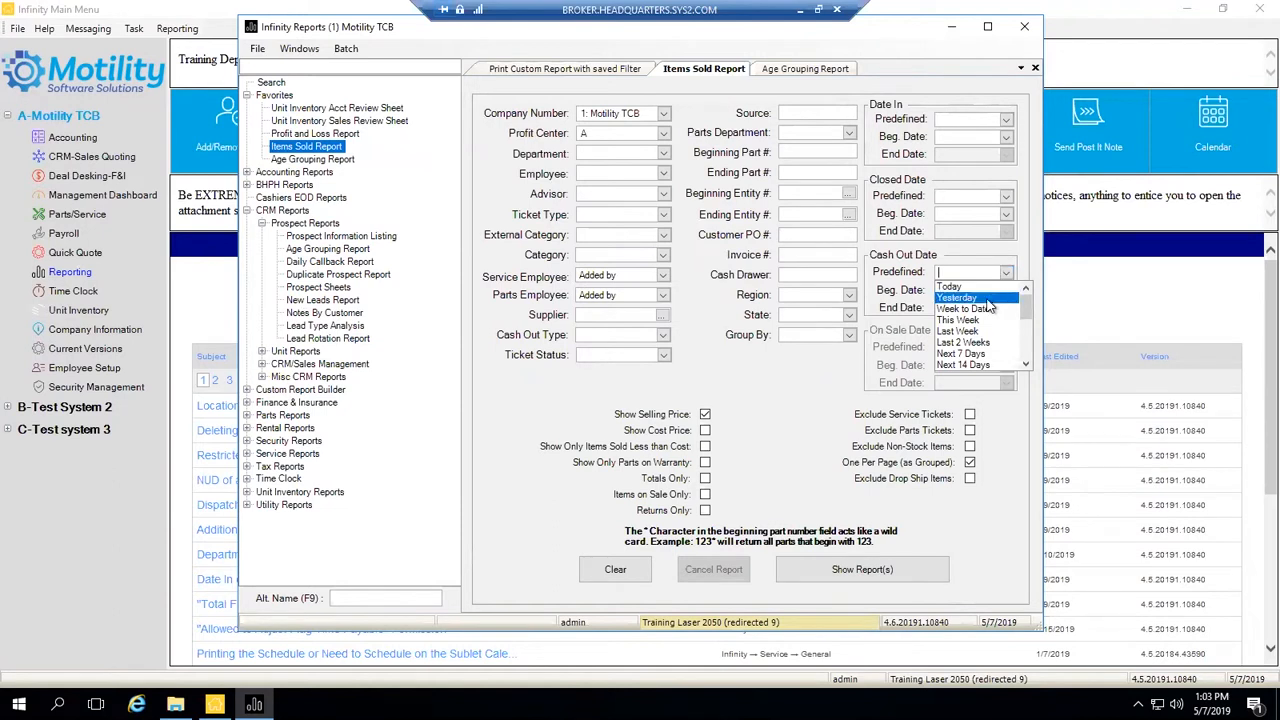
left_click(985, 299)
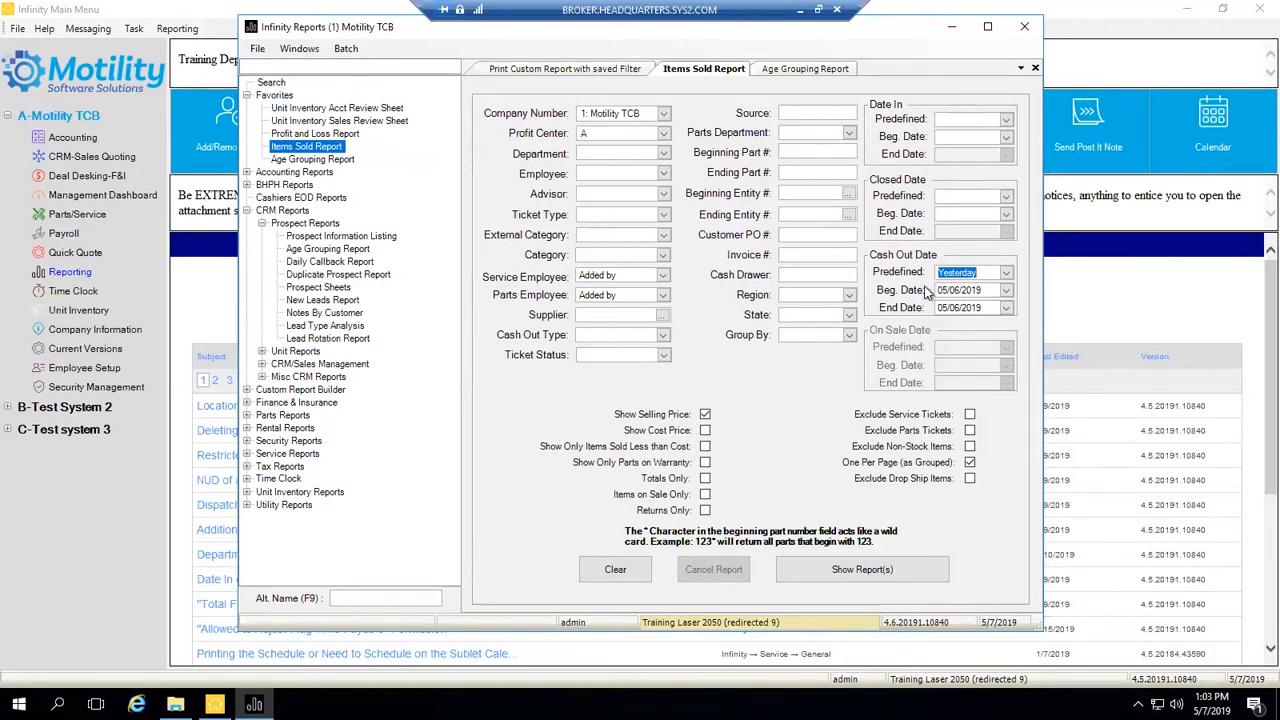
- Save the current filters as the Items Sold Report's presets and confirm
right_click(313, 153)
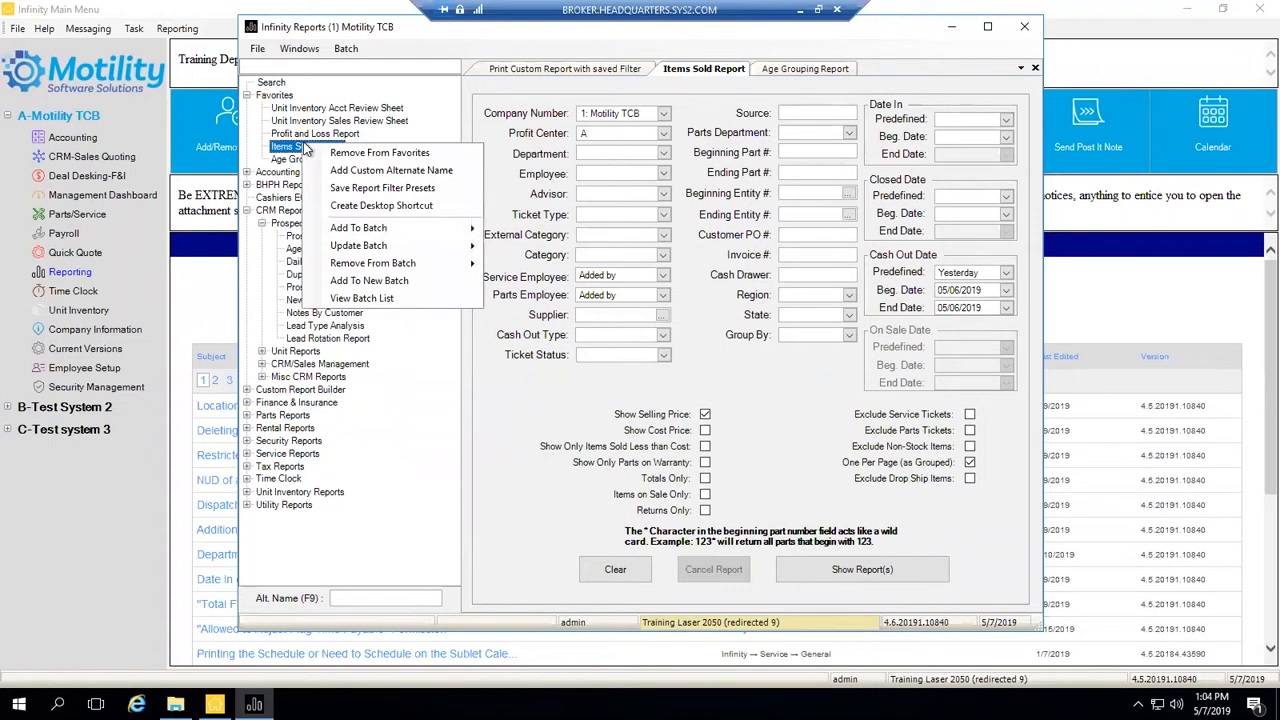
left_click(363, 186)
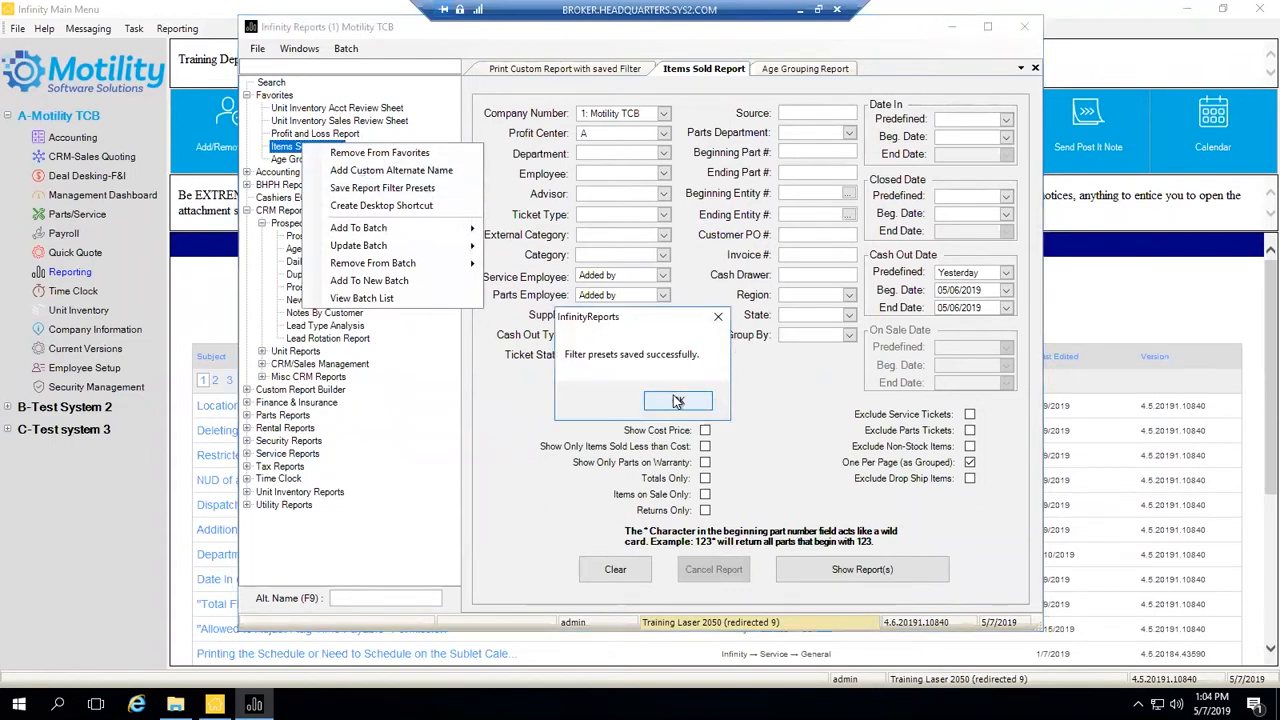
left_click(677, 401)
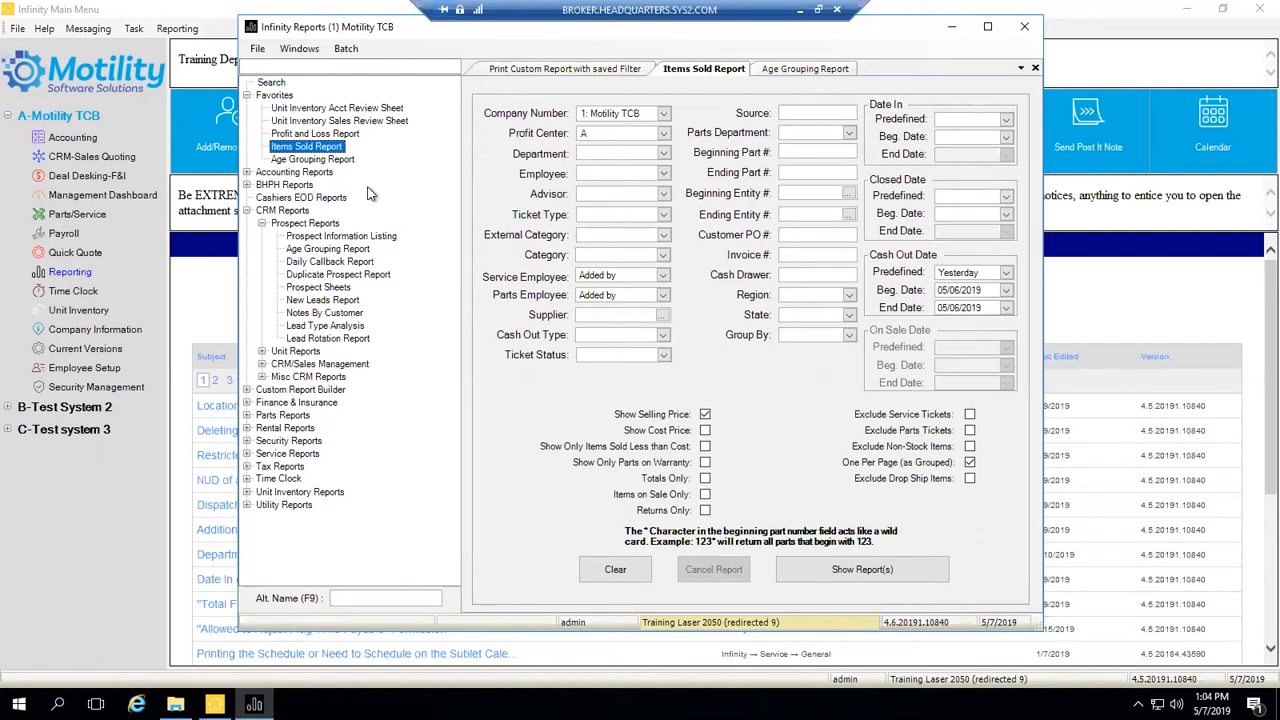
- Review the Add To Batch, Update Batch and Remove From Batch options for Items Sold Report
right_click(319, 150)
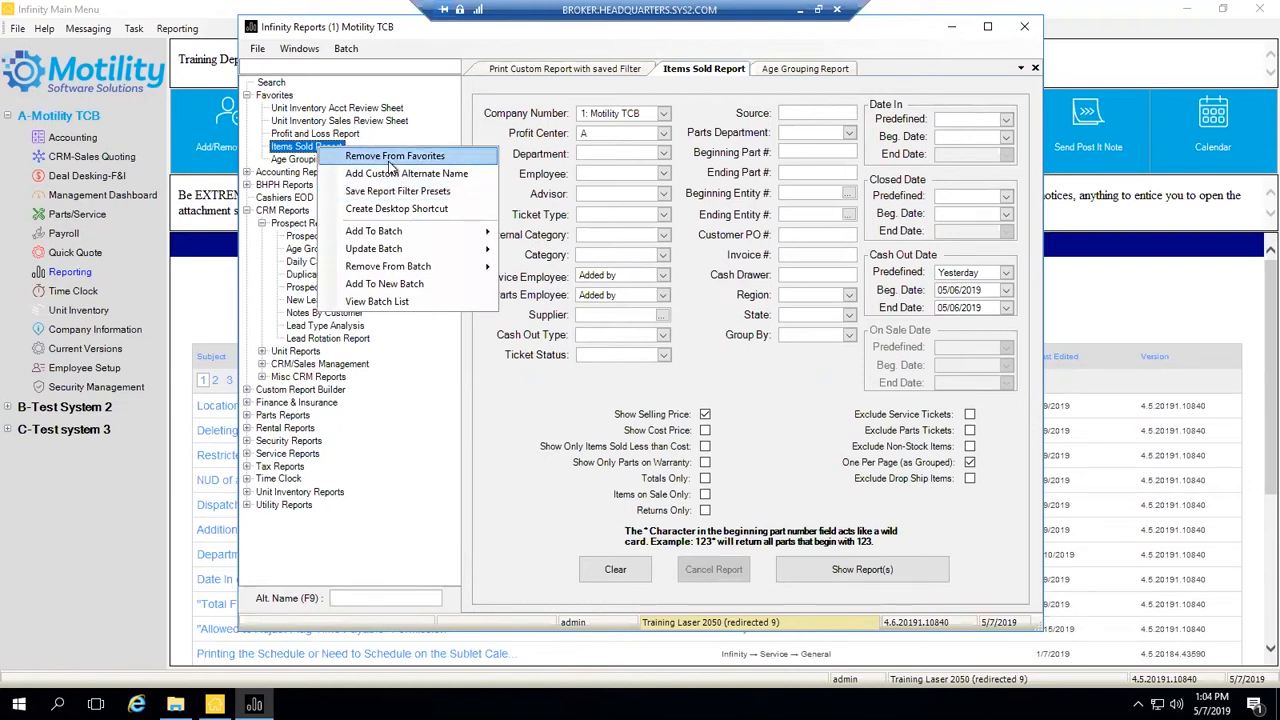
mouse_move(372, 232)
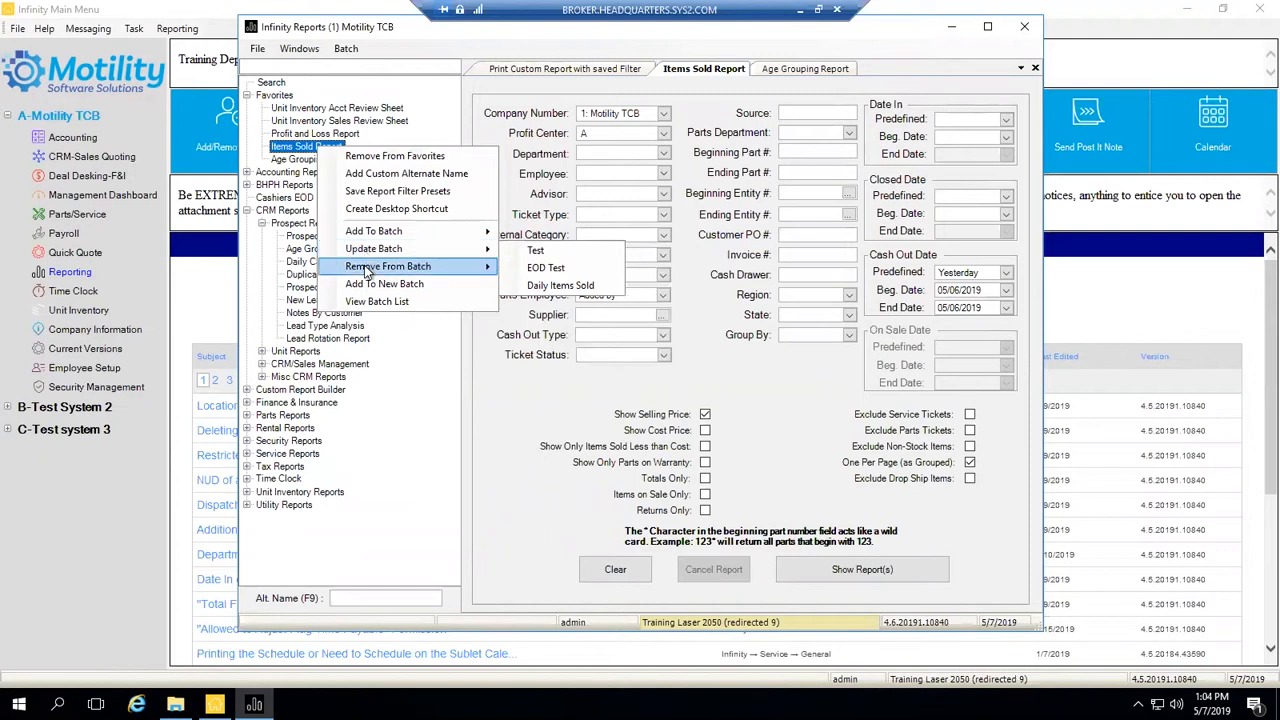
mouse_move(367, 277)
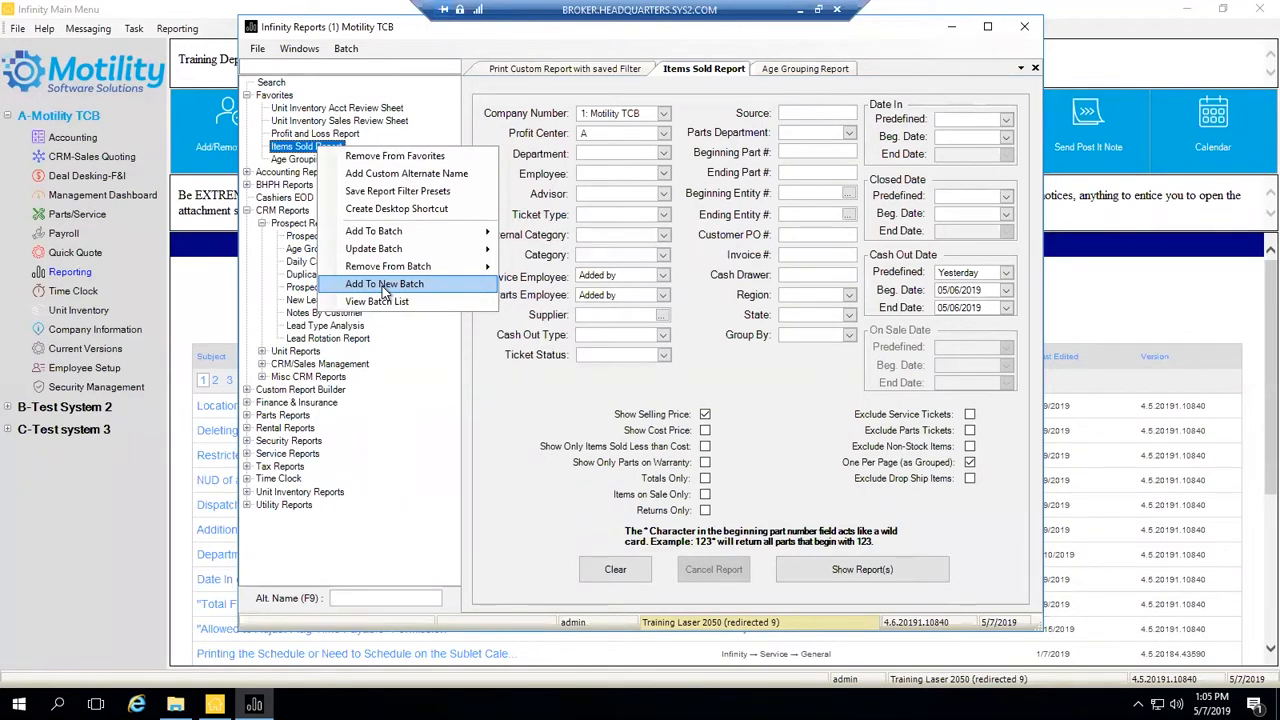
- Start a new batch named 'Daily Items Sold Report' with the Email action
left_click(384, 285)
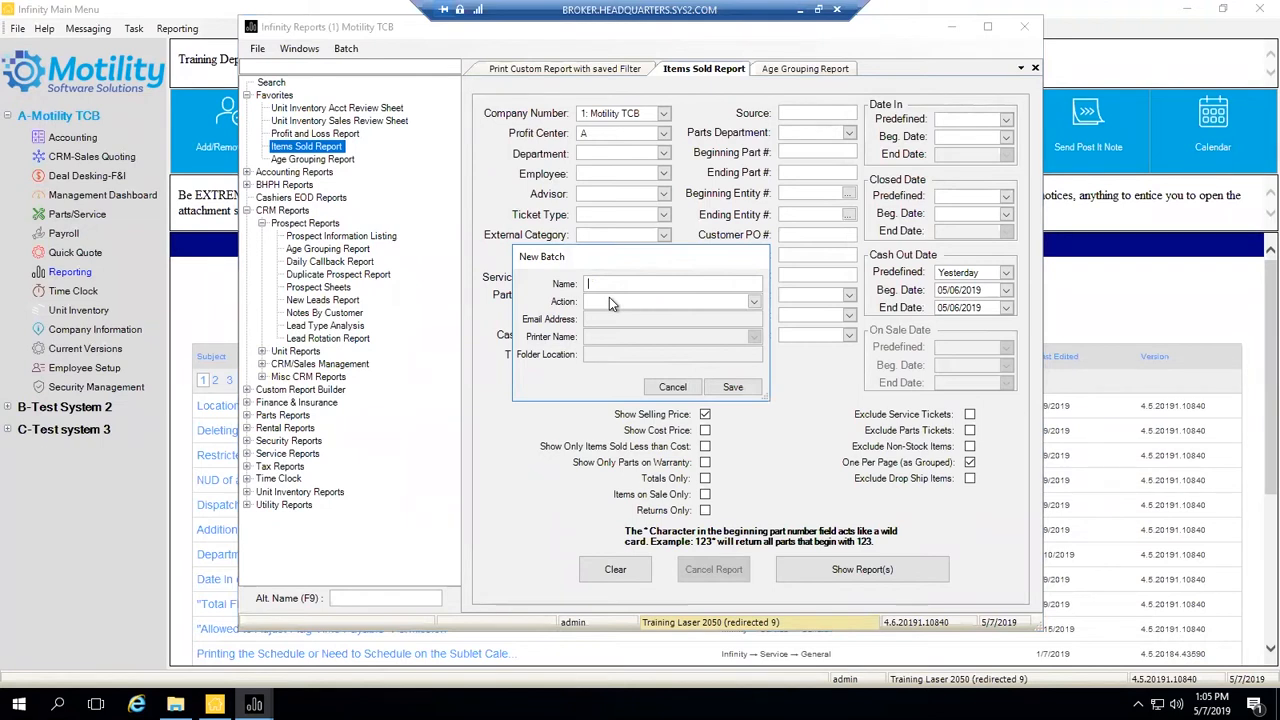
type("Daily Items Sold Report")
left_click(755, 301)
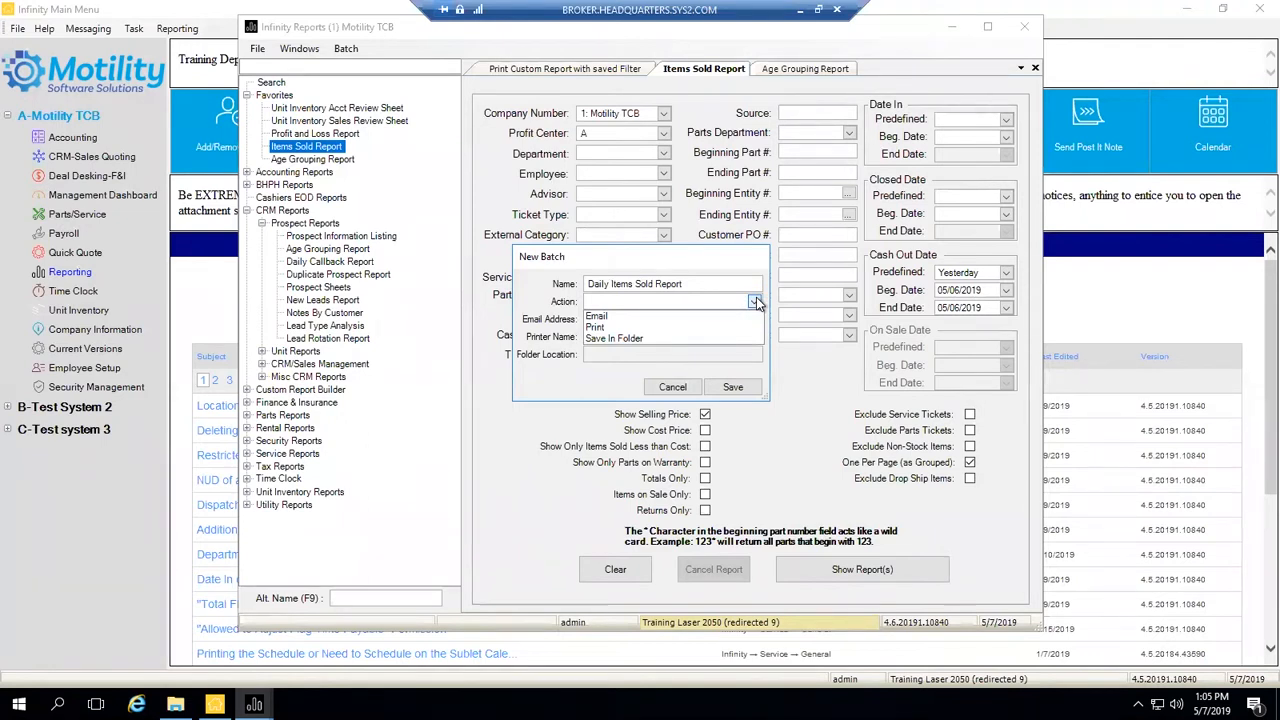
left_click(689, 316)
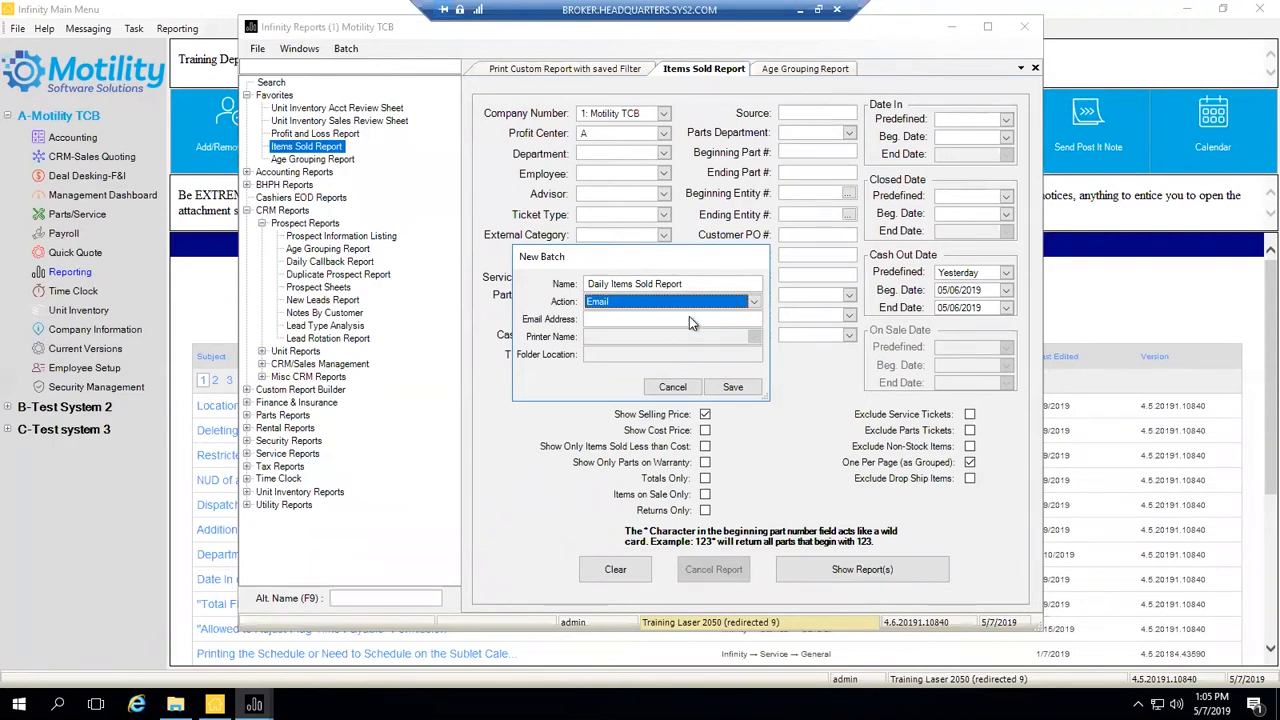
- Enter the training e-mail address, then clear it from the address field
left_click(689, 318)
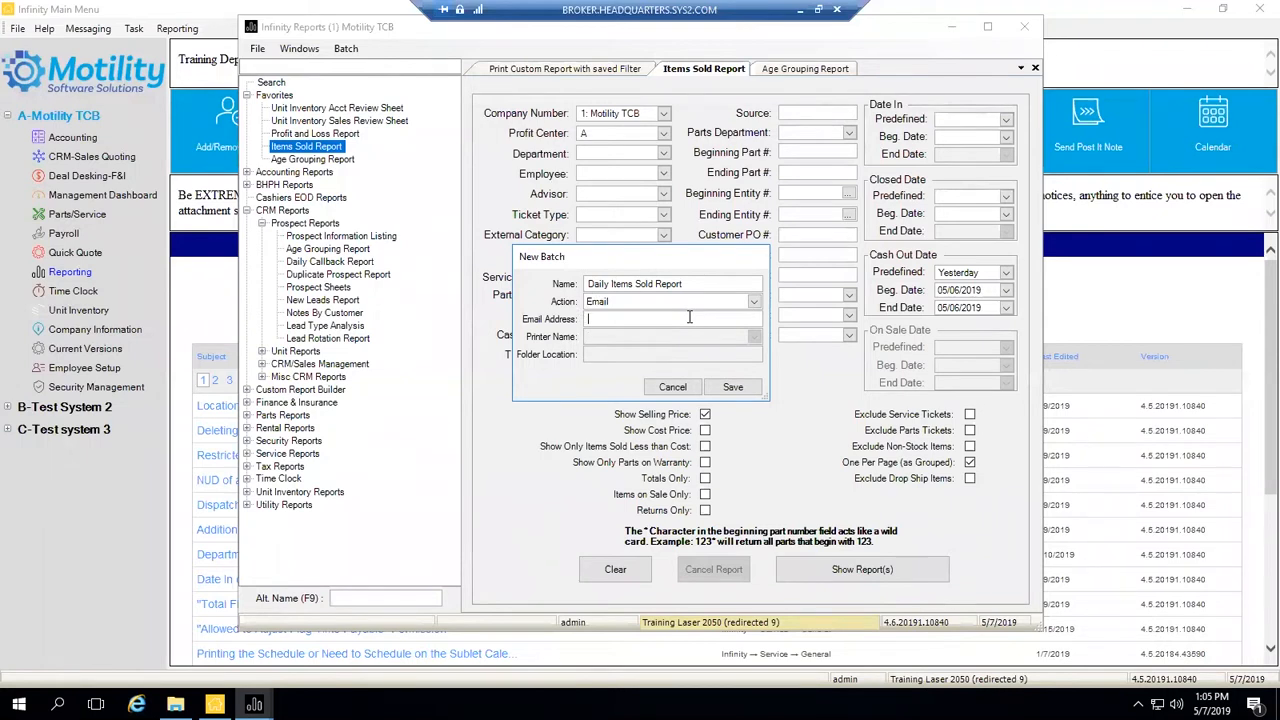
left_click_drag(720, 318, 577, 318)
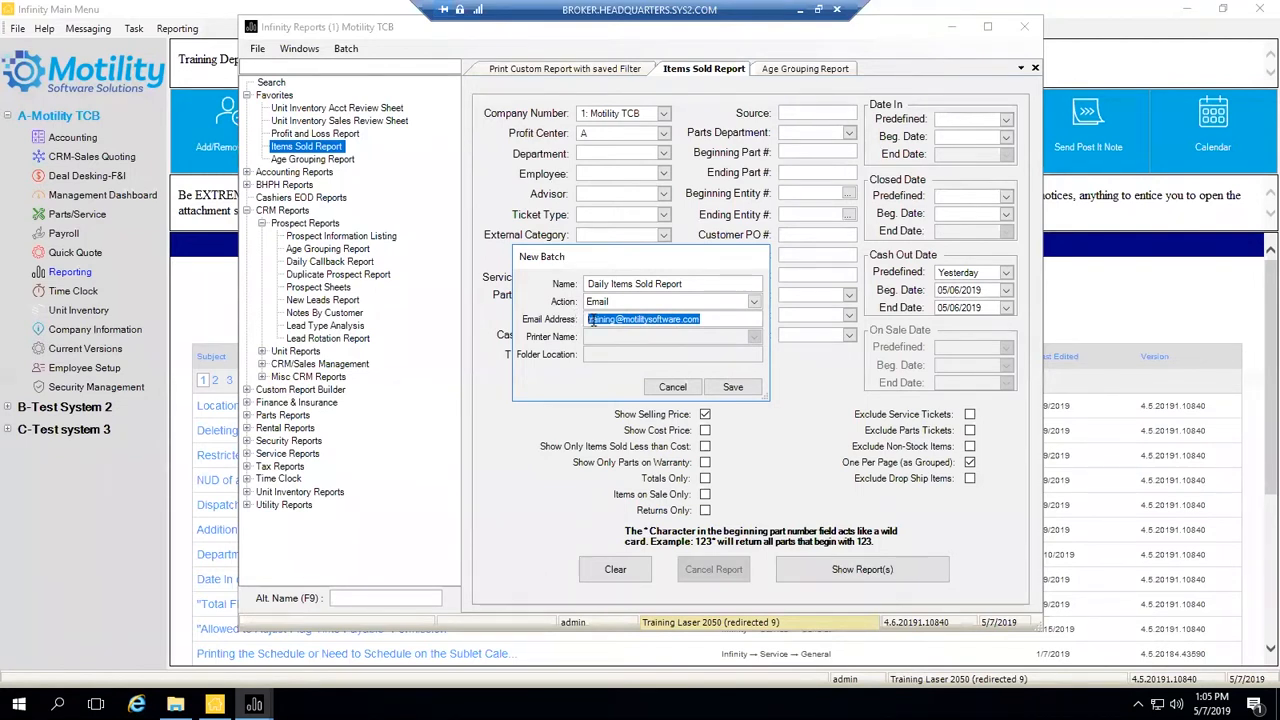
key("BackSpace")
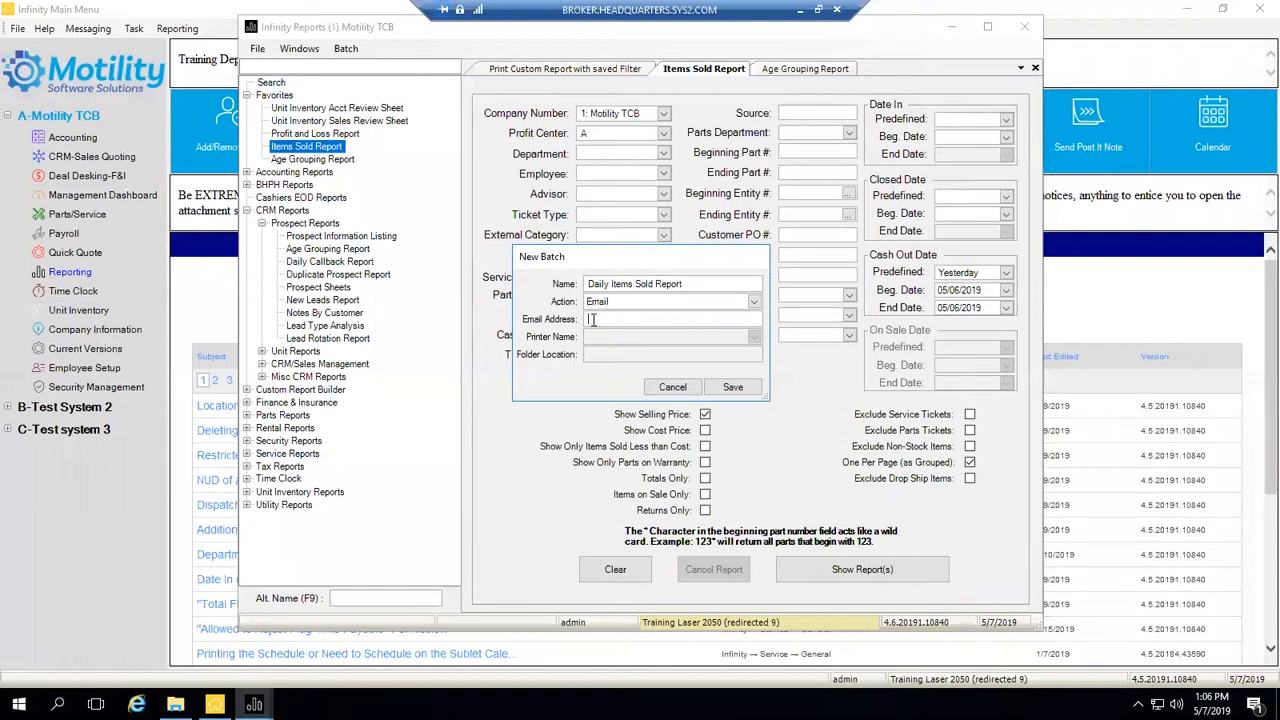
- Switch the batch action to Print and look over the printers without choosing one
left_click(755, 303)
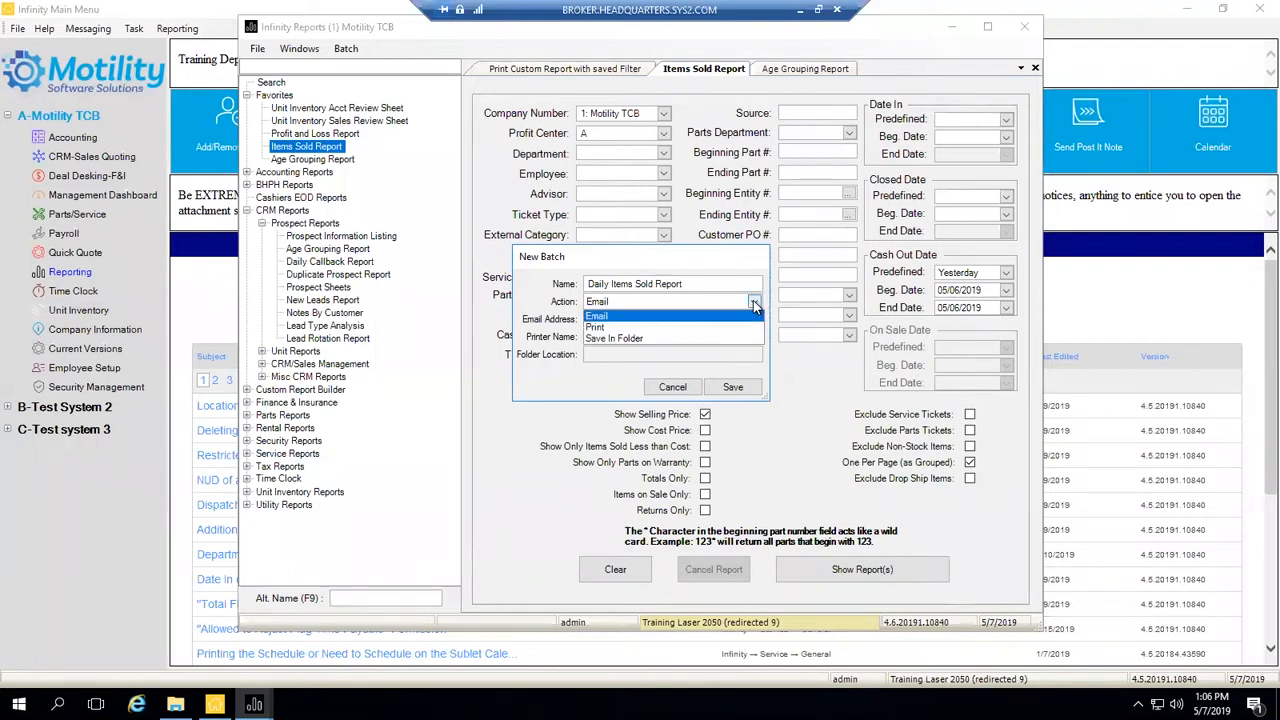
left_click(674, 328)
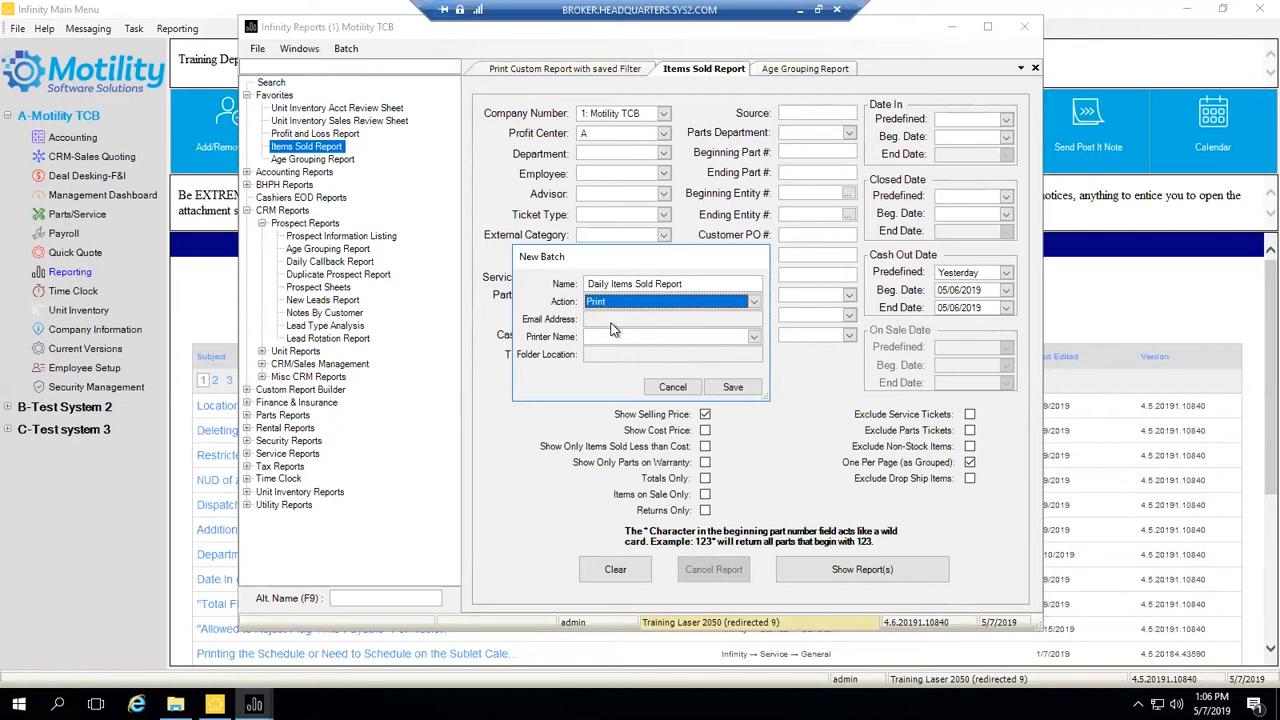
left_click(755, 337)
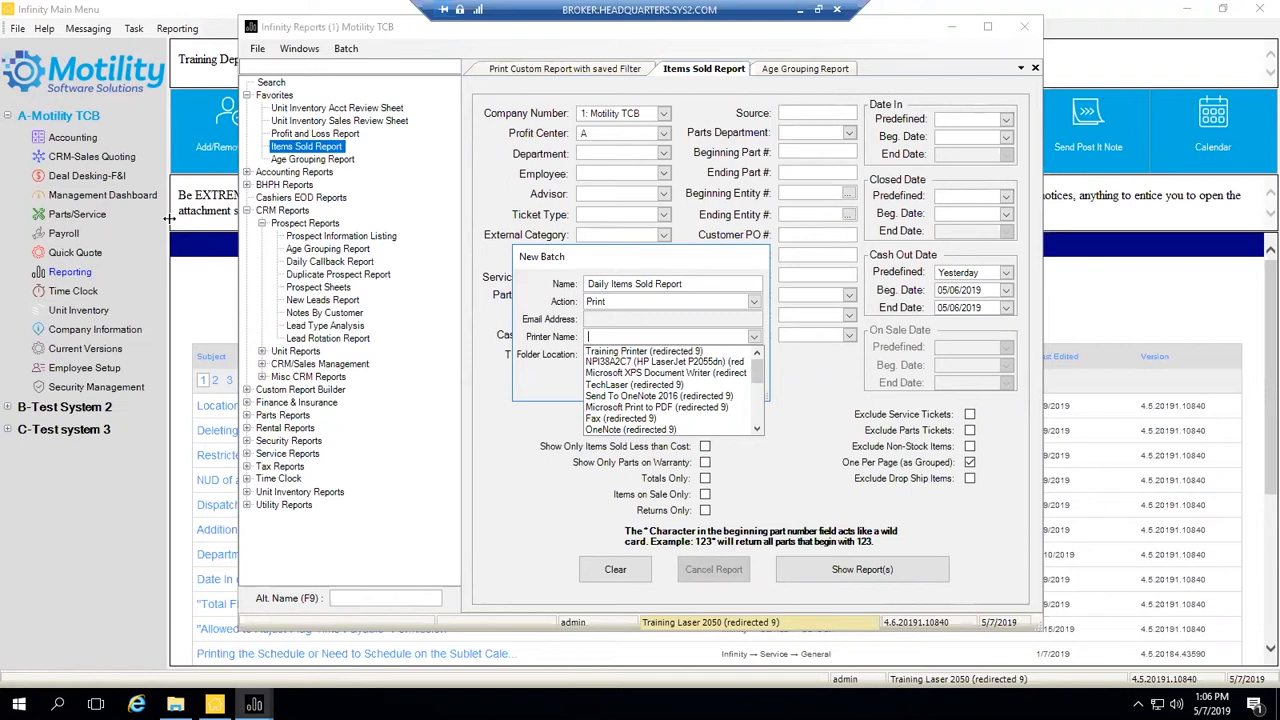
left_click(564, 373)
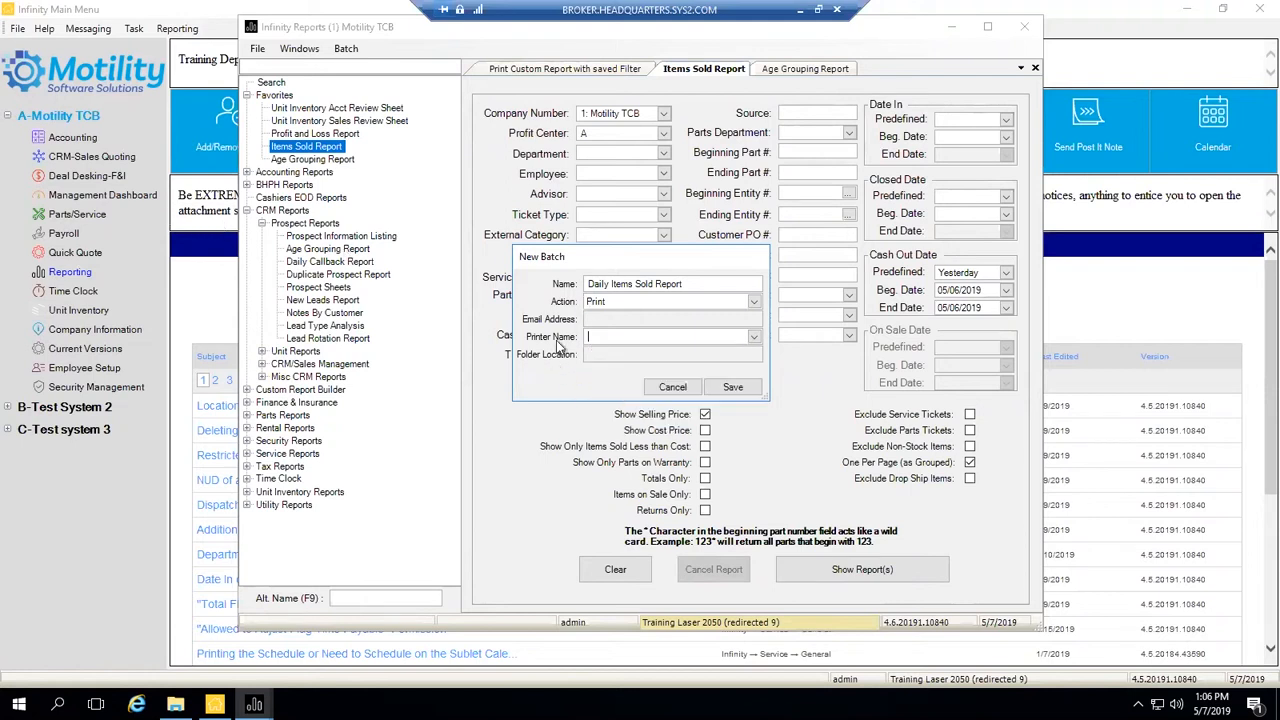
- Switch the action to Save In Folder, then cancel the new batch unsaved
left_click(754, 305)
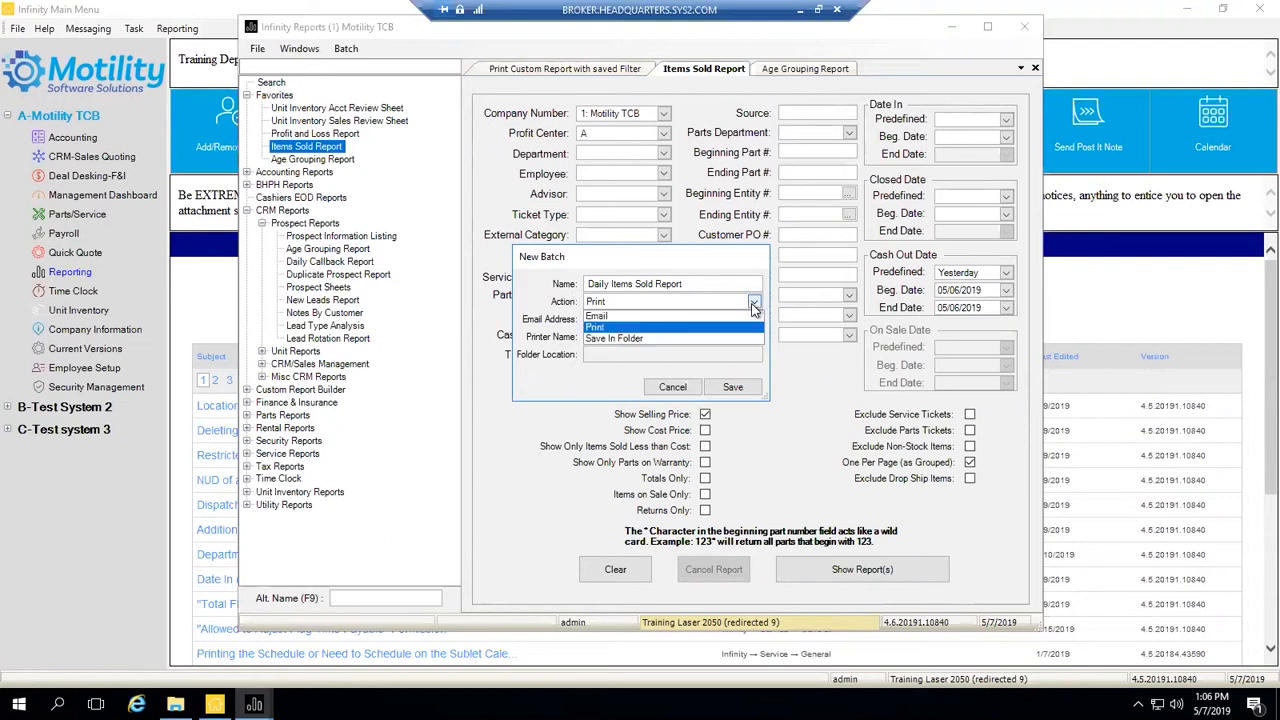
left_click(637, 340)
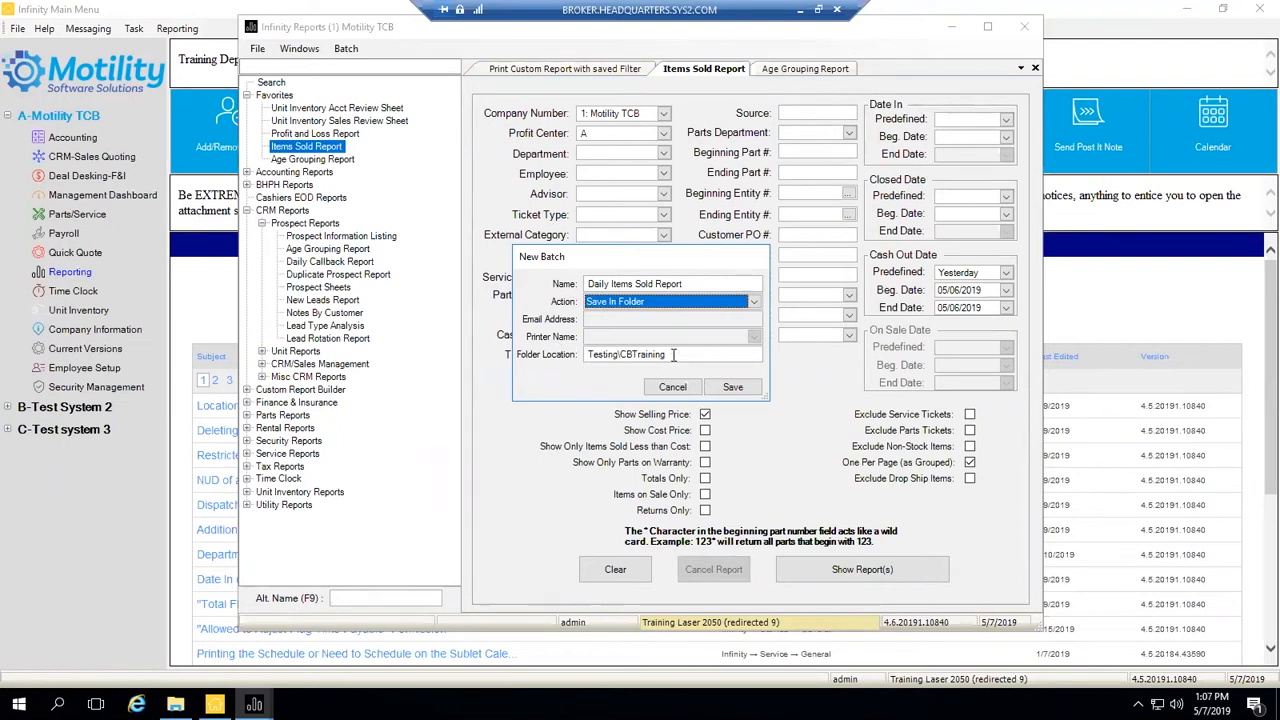
left_click_drag(673, 354, 570, 346)
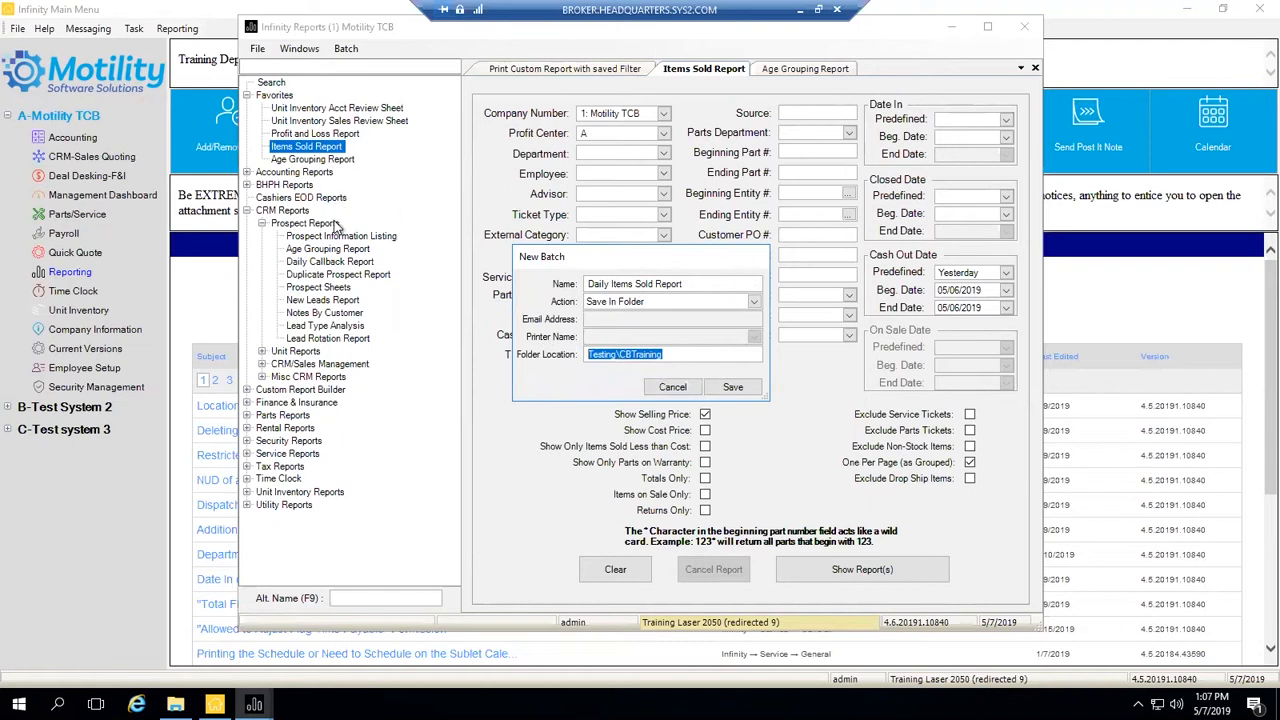
left_click(668, 388)
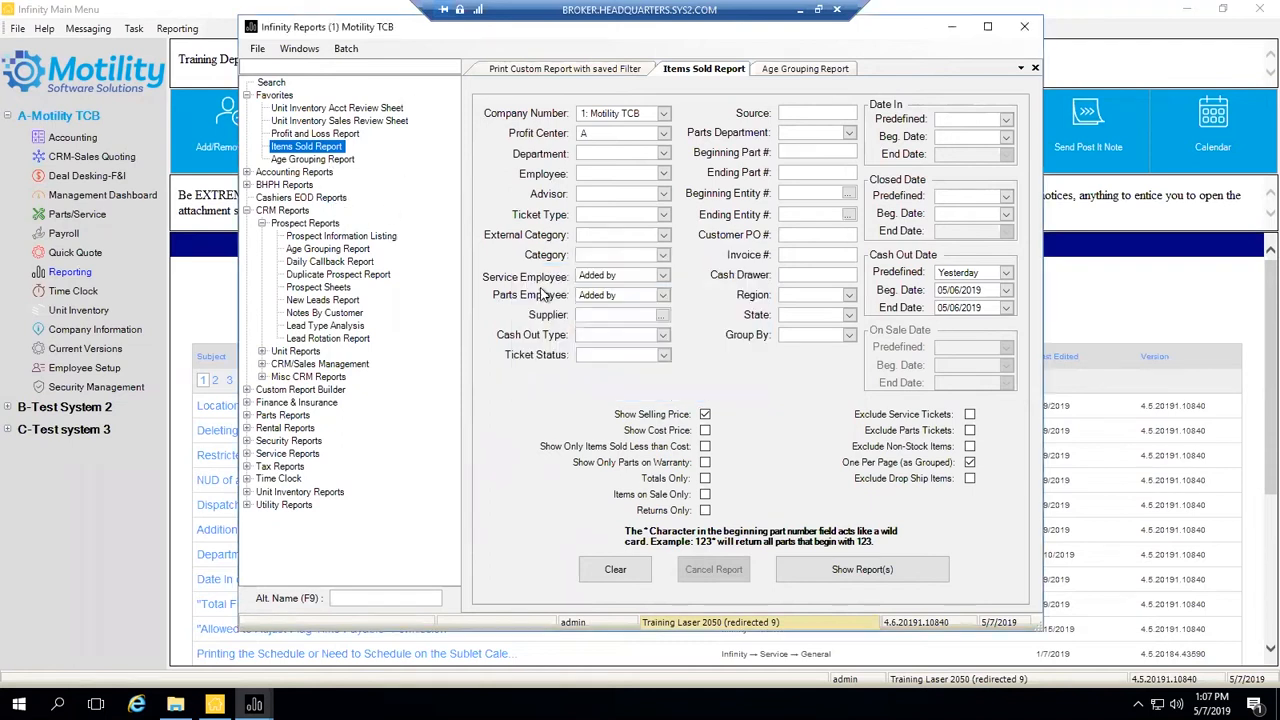
- Add Items Sold Report to a new batch named 'Daily Items Sold Report'
right_click(330, 149)
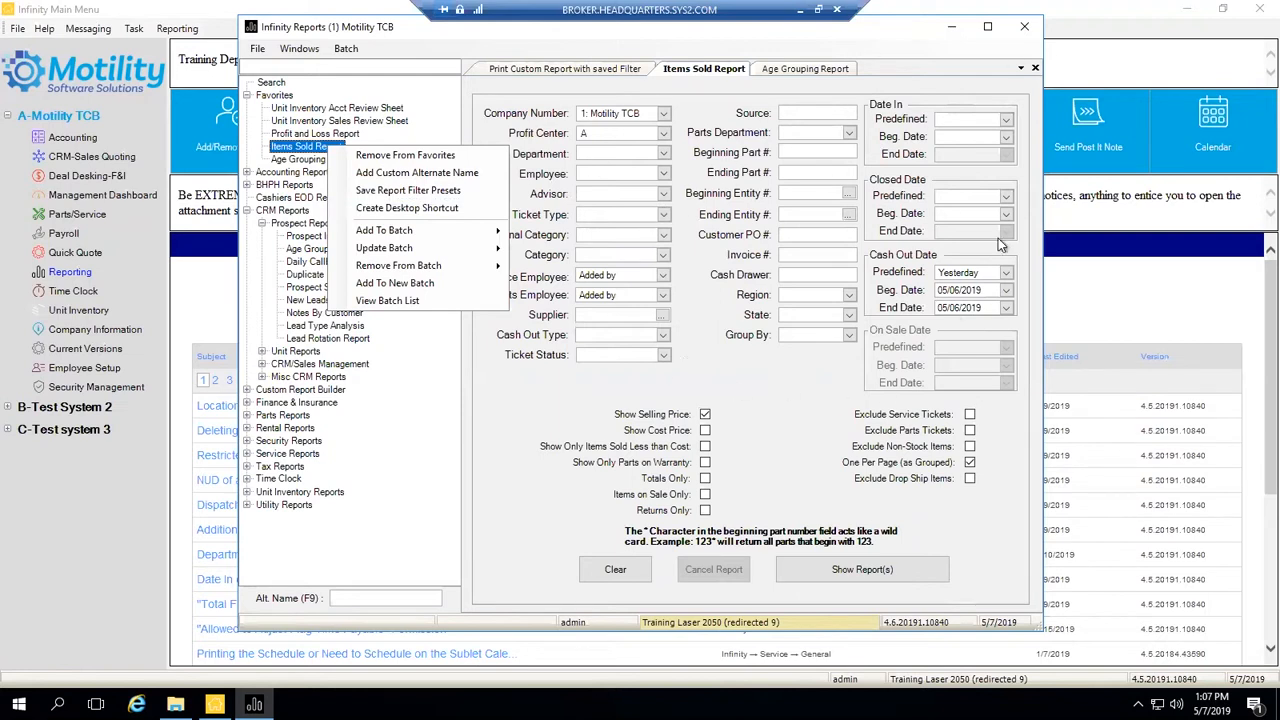
left_click(524, 412)
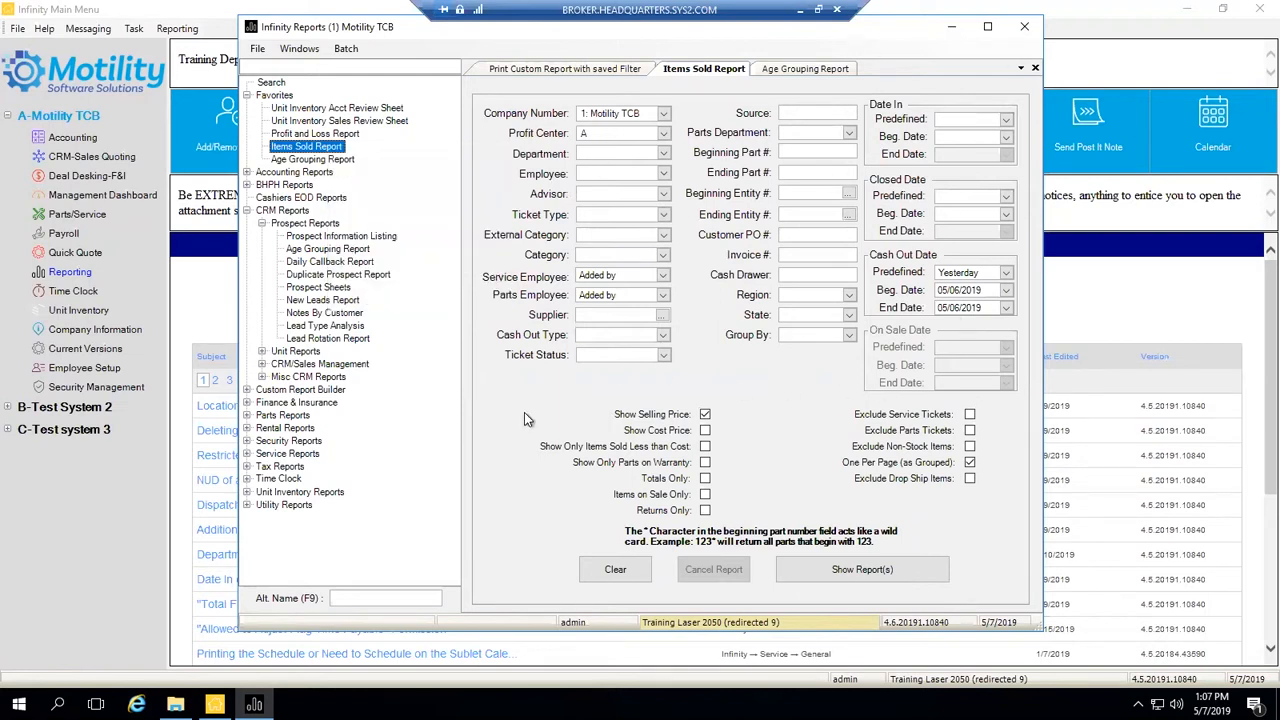
right_click(330, 152)
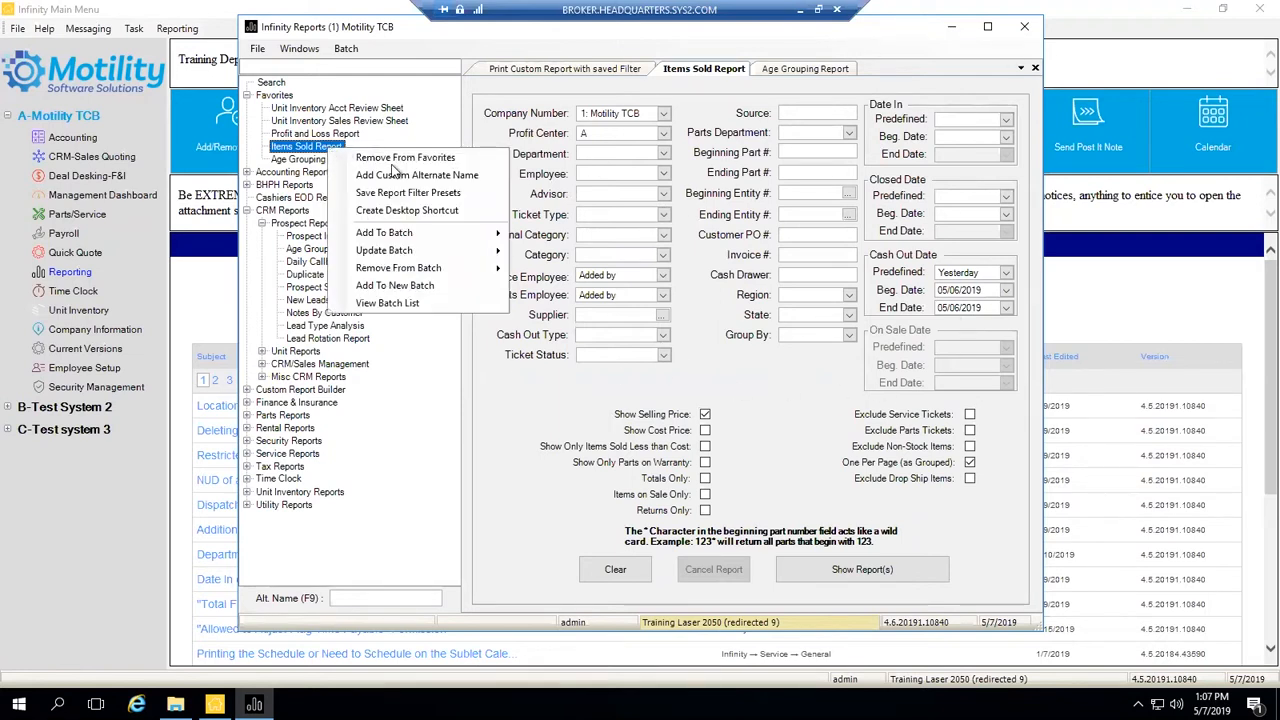
left_click(444, 286)
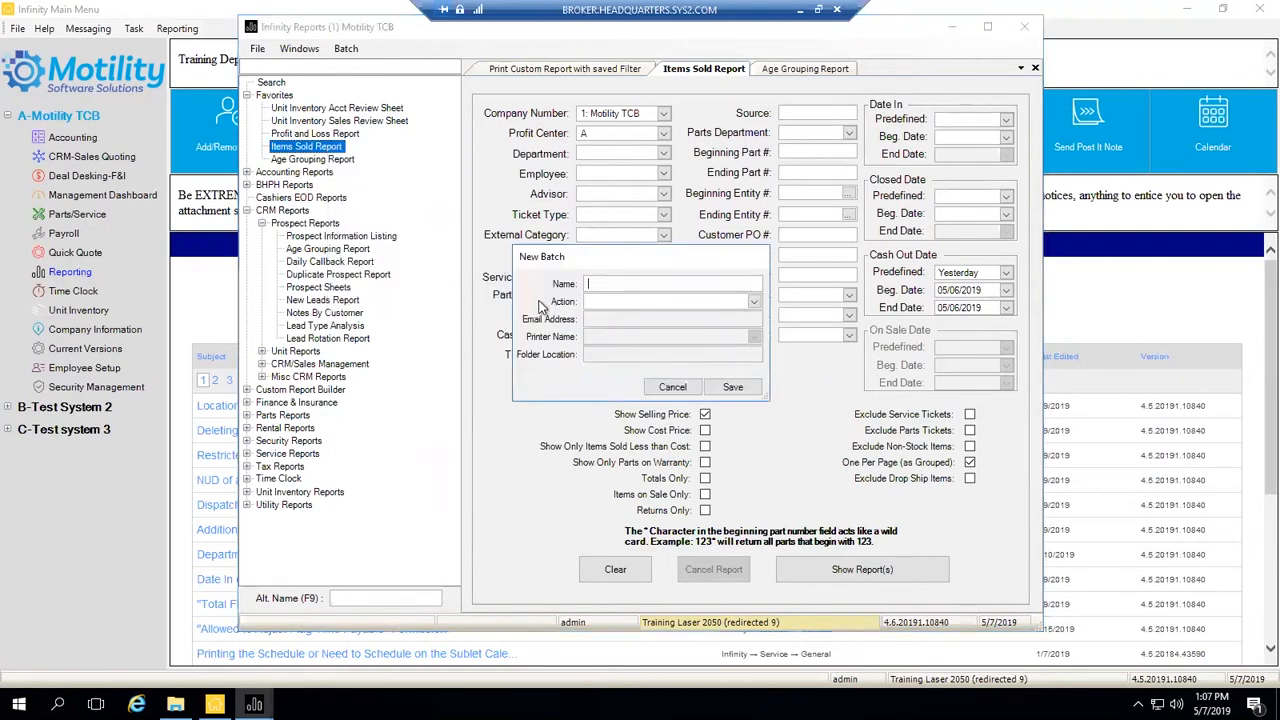
type("F")
key("BackSpace")
type("Daily Items Sold Report")
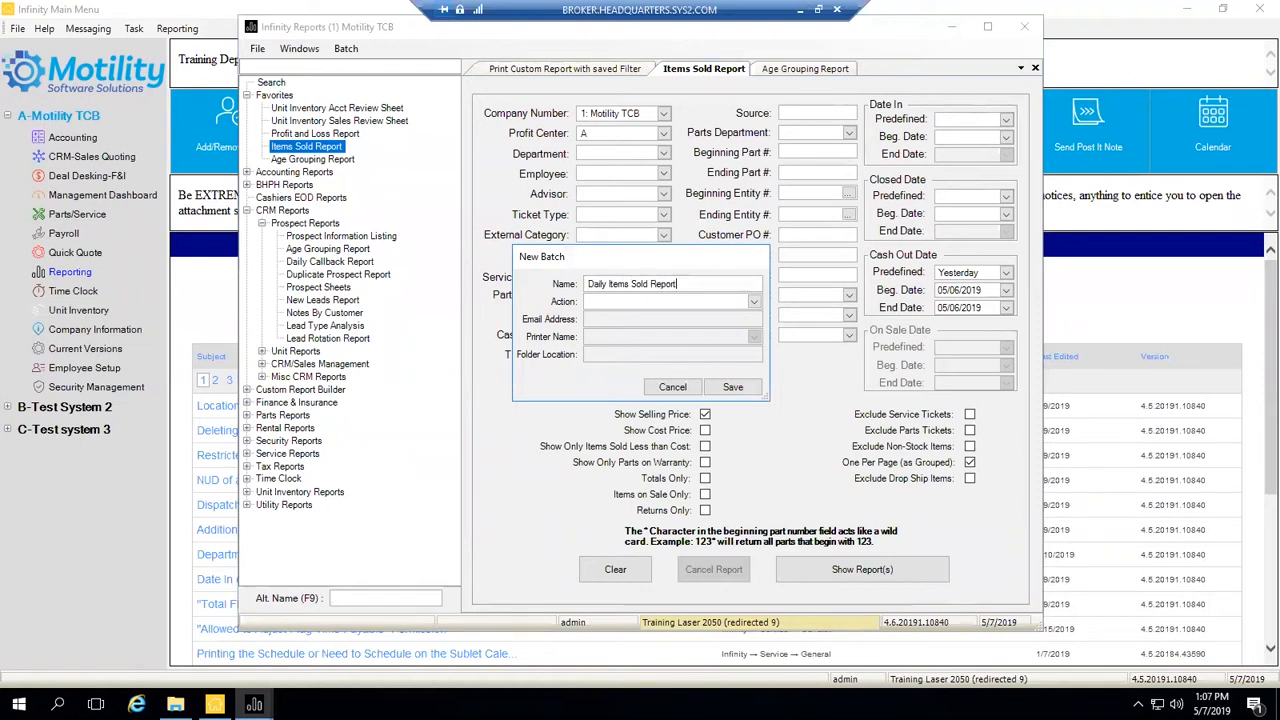
- Set the batch action to Email with the training e-mail address and save it
left_click(752, 302)
left_click(706, 317)
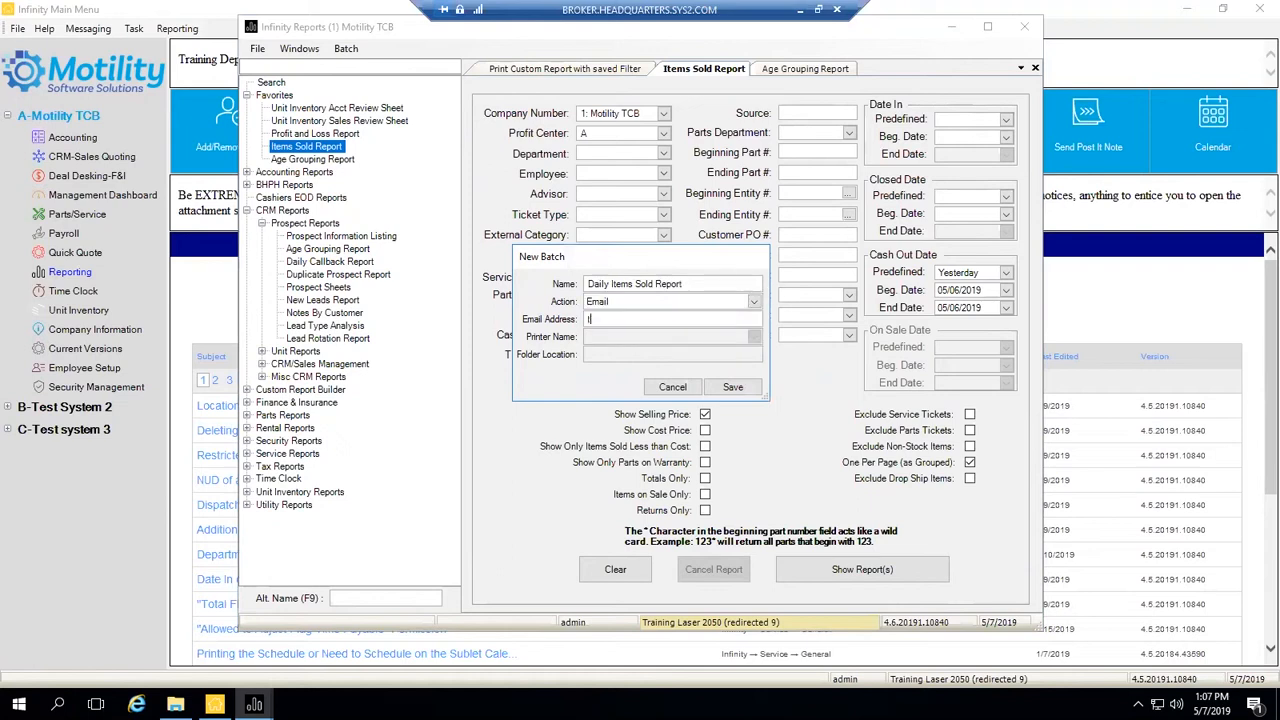
left_click(740, 388)
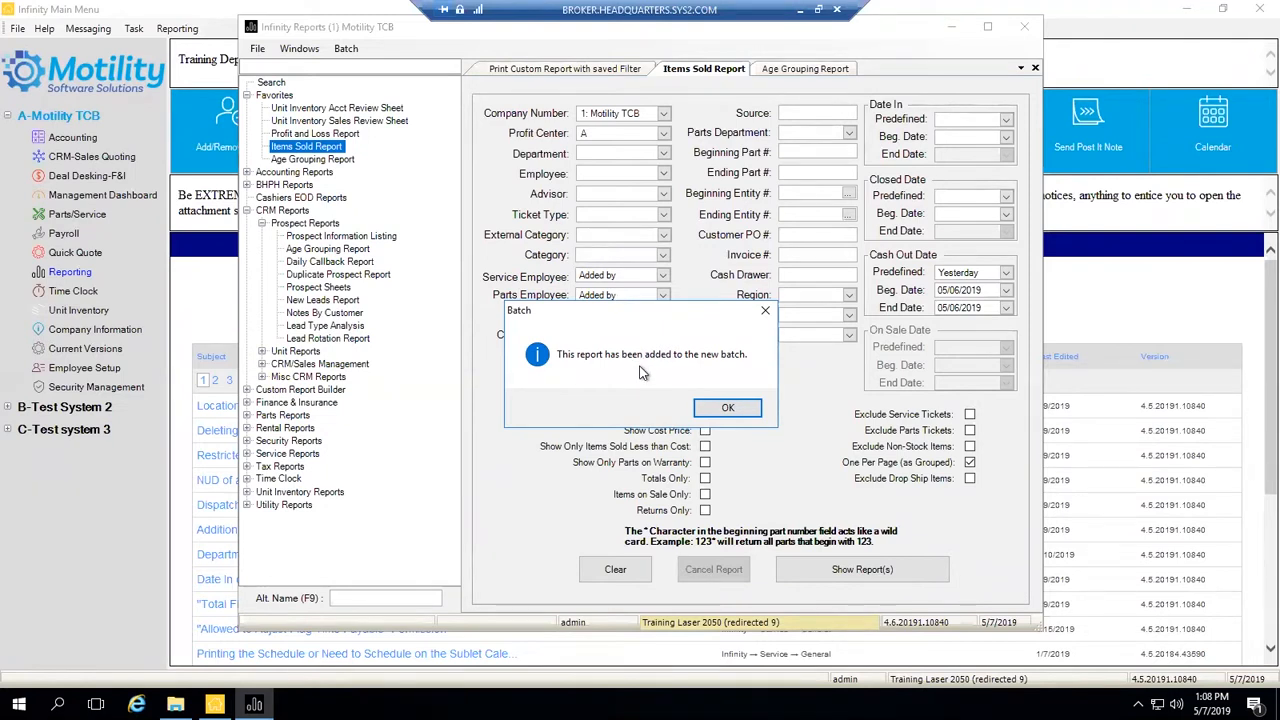
- Acknowledge the batch-added message and open Batch > View Batch List
left_click(731, 408)
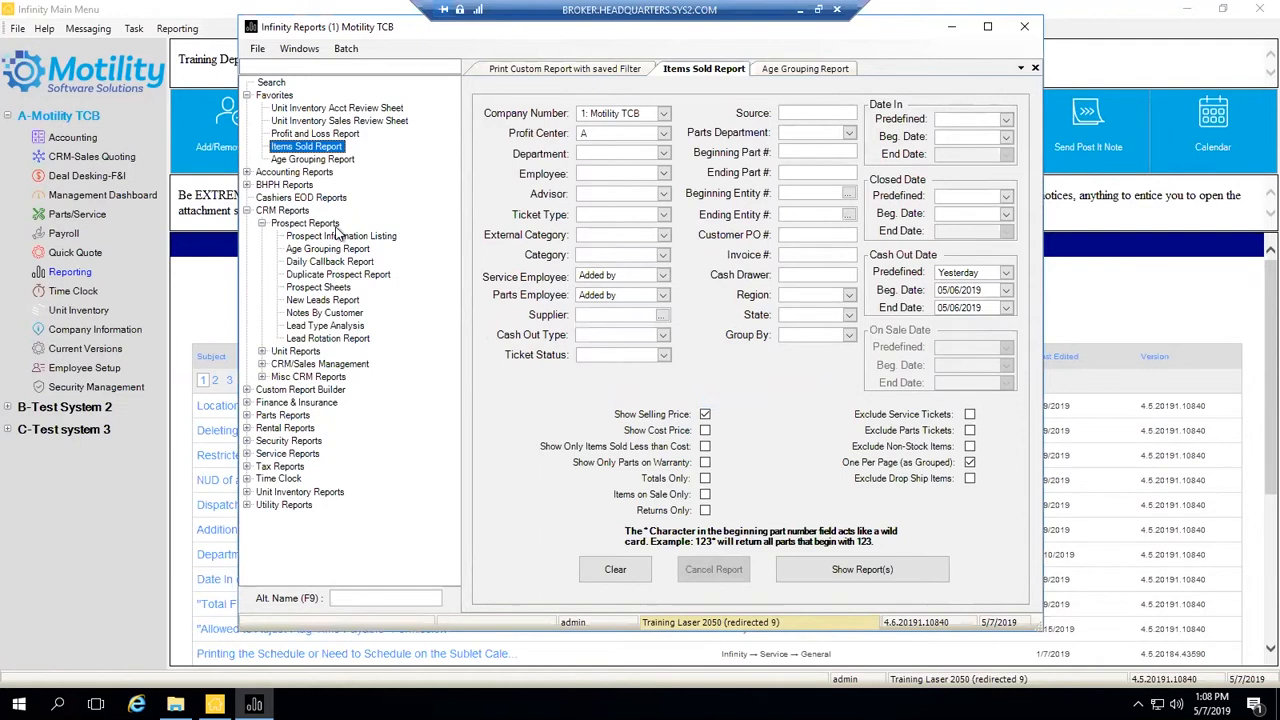
left_click(345, 49)
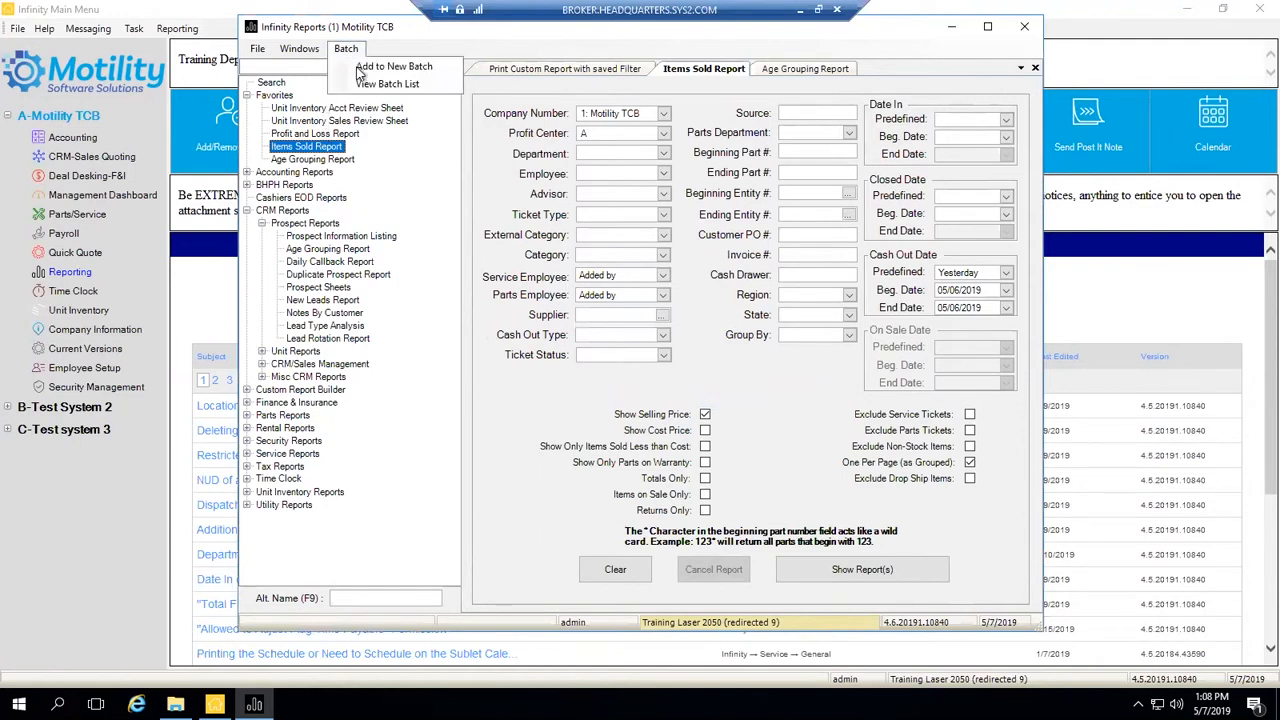
left_click(371, 87)
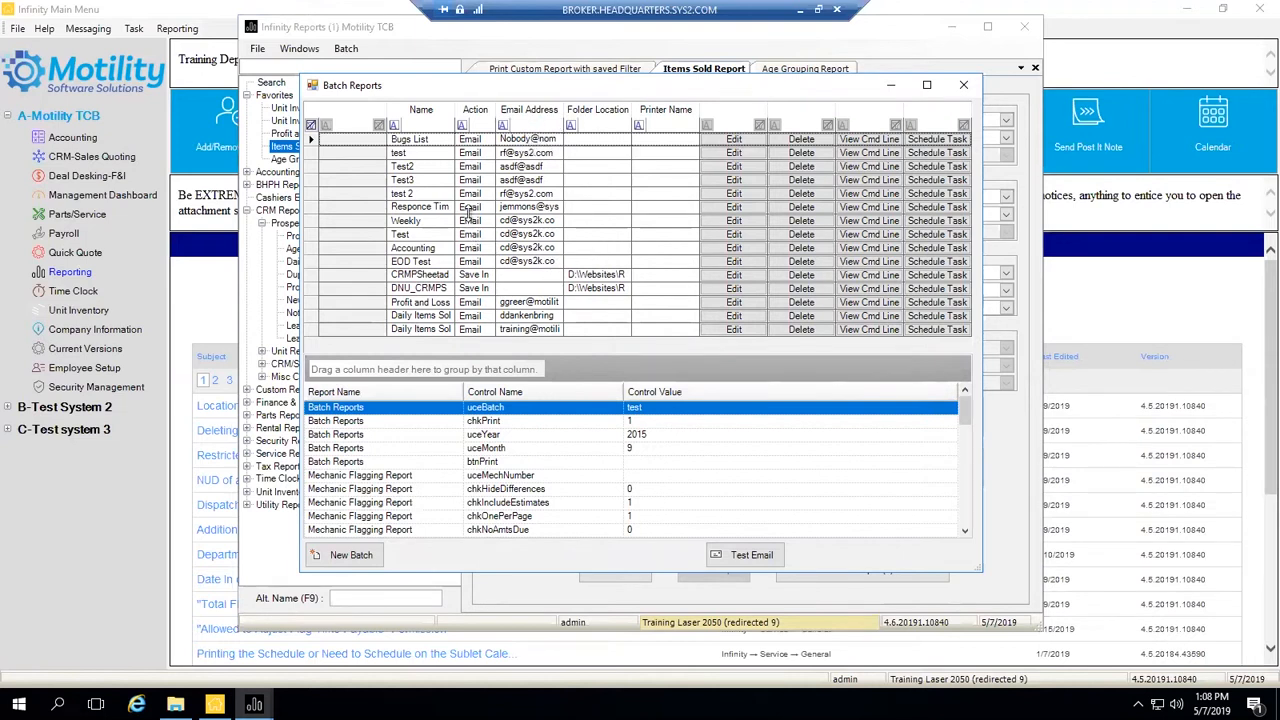
- Filter the Email Address column to one address so only the Daily Items Sold batch shows
left_click(541, 126)
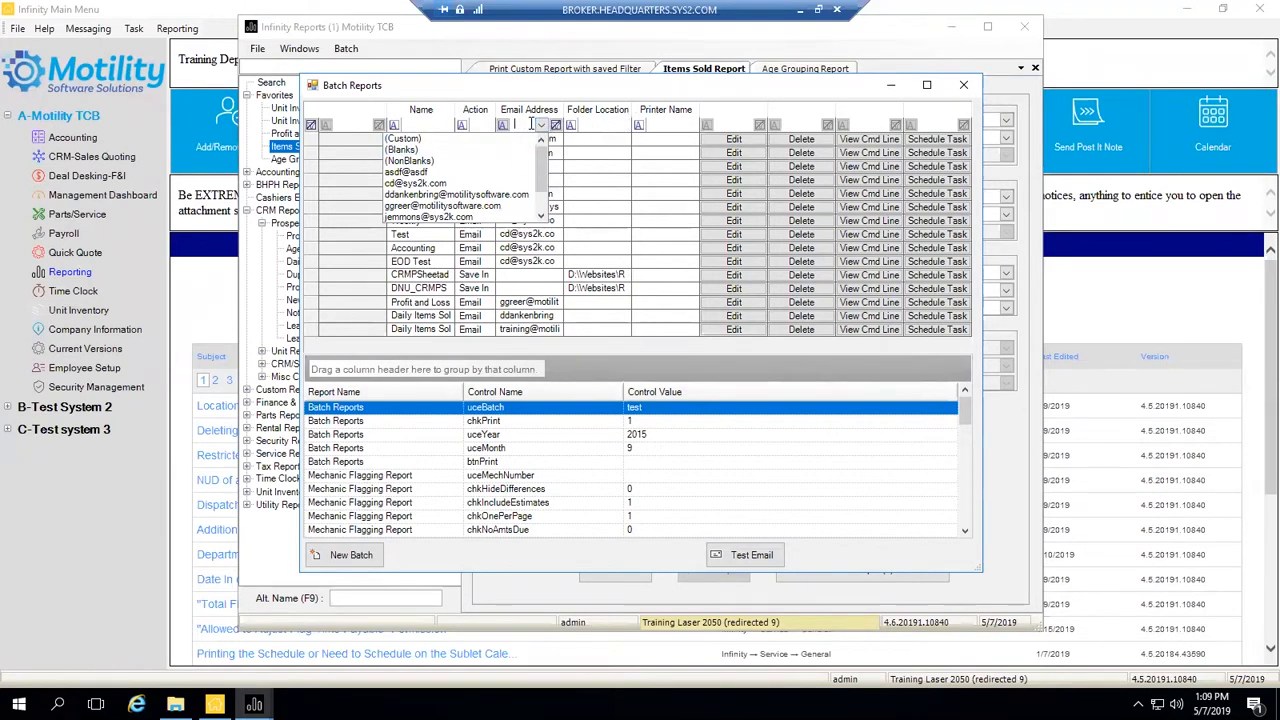
left_click(473, 196)
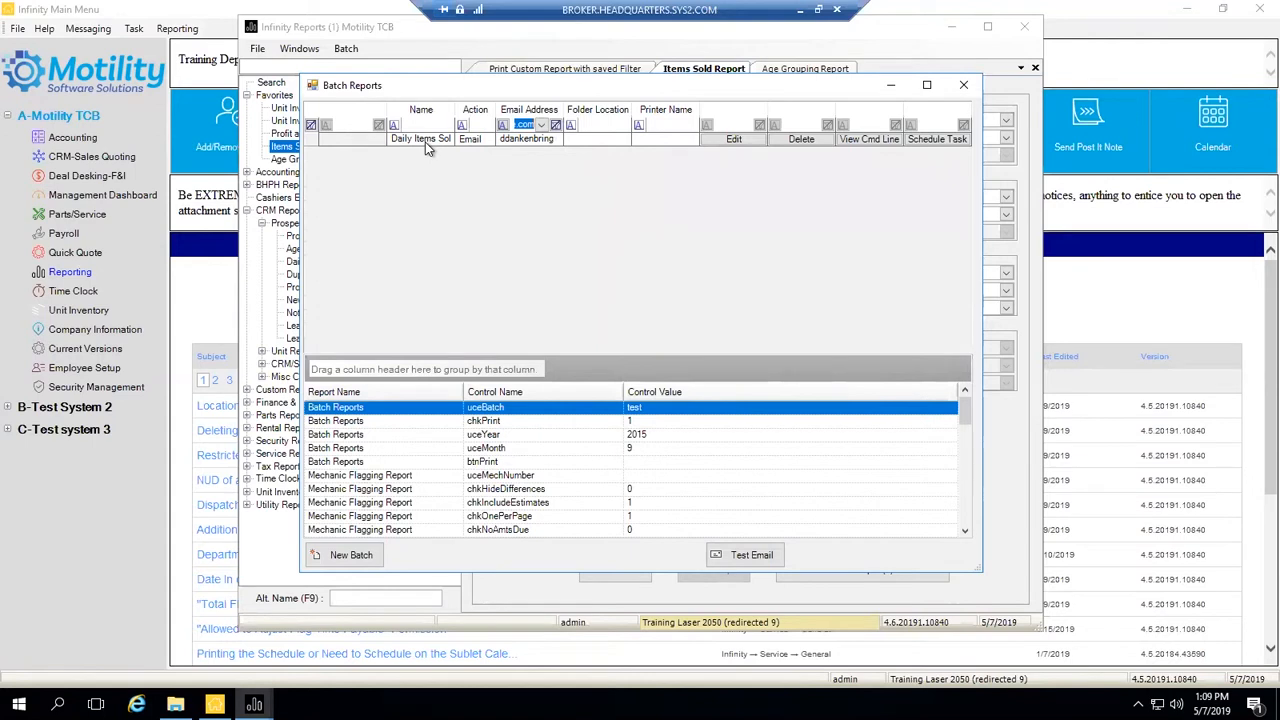
left_click(541, 125)
left_click(541, 125)
- Open Schedule Task for the Daily Items Sold batch and reposition the Batch Scheduler window
left_click(926, 142)
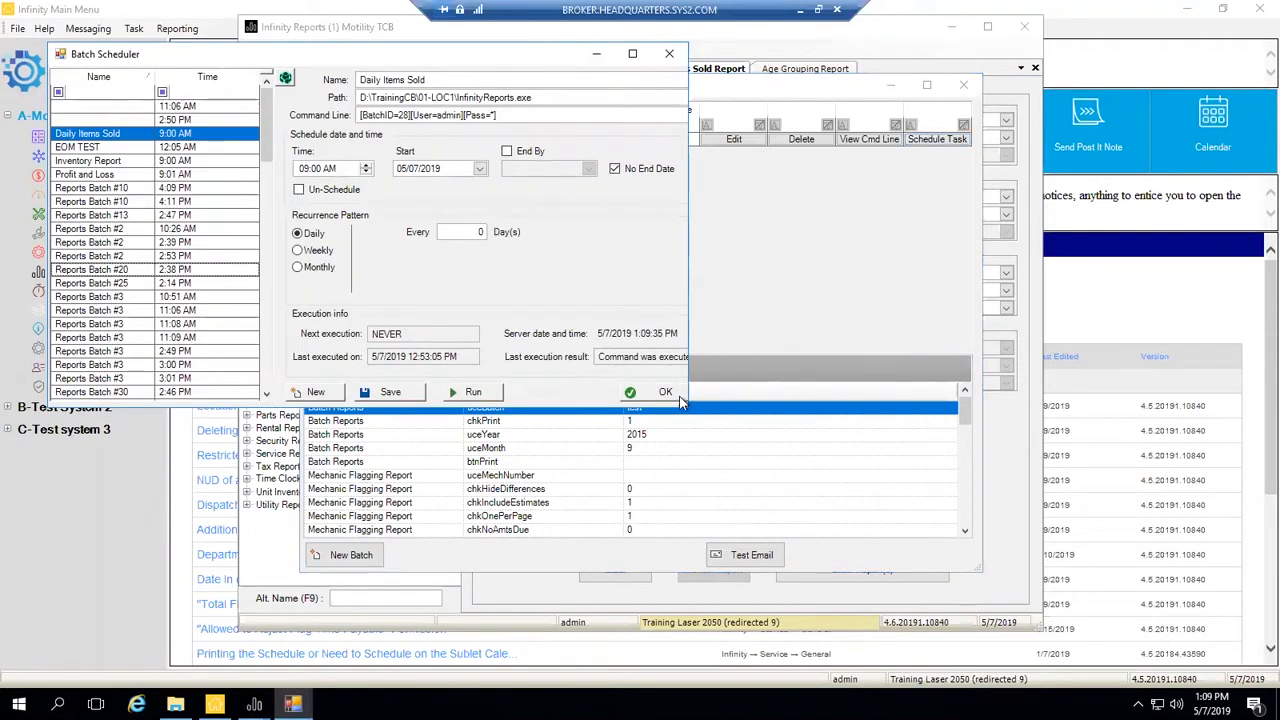
left_click_drag(688, 402, 763, 459)
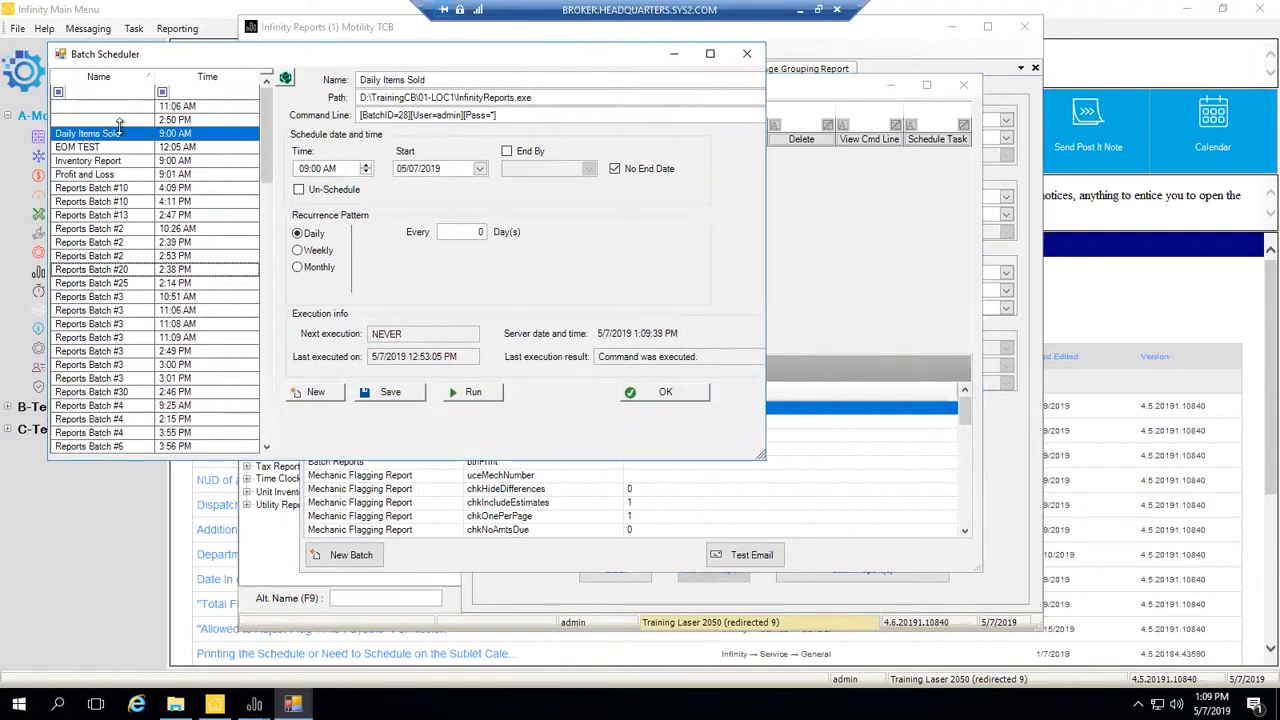
left_click_drag(500, 57, 628, 2)
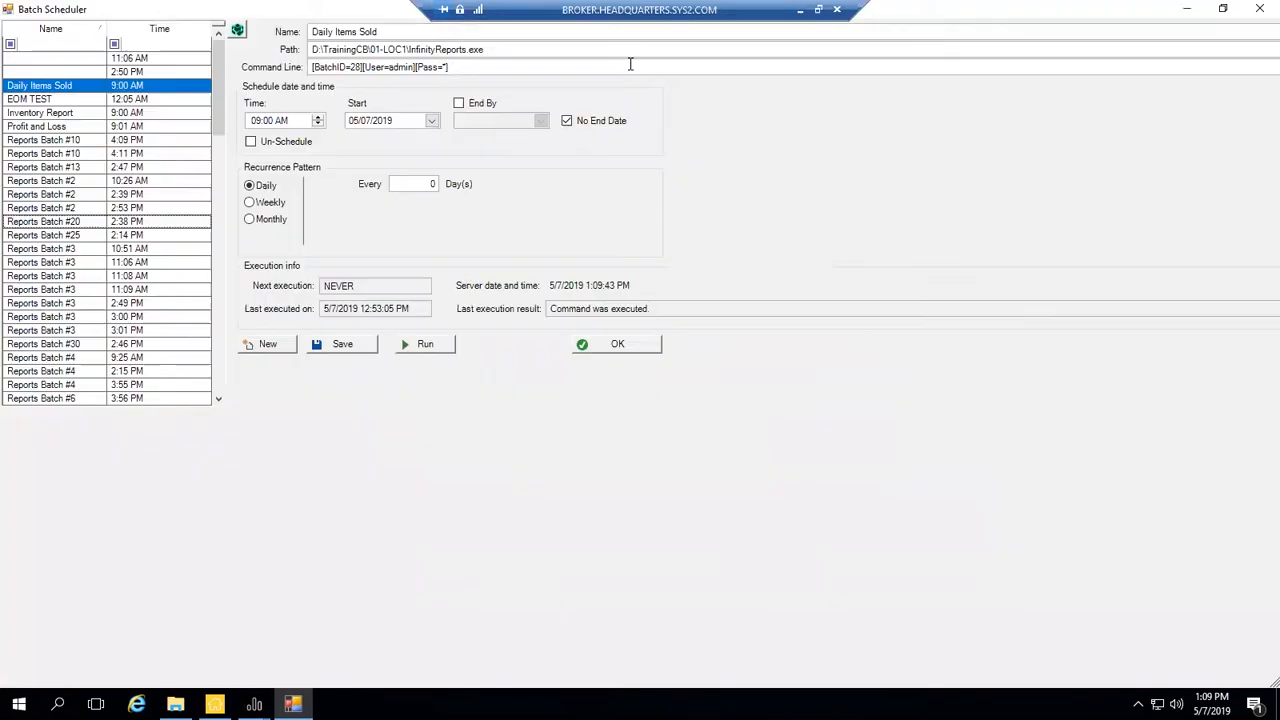
left_click(1222, 8)
left_click_drag(713, 67, 793, 77)
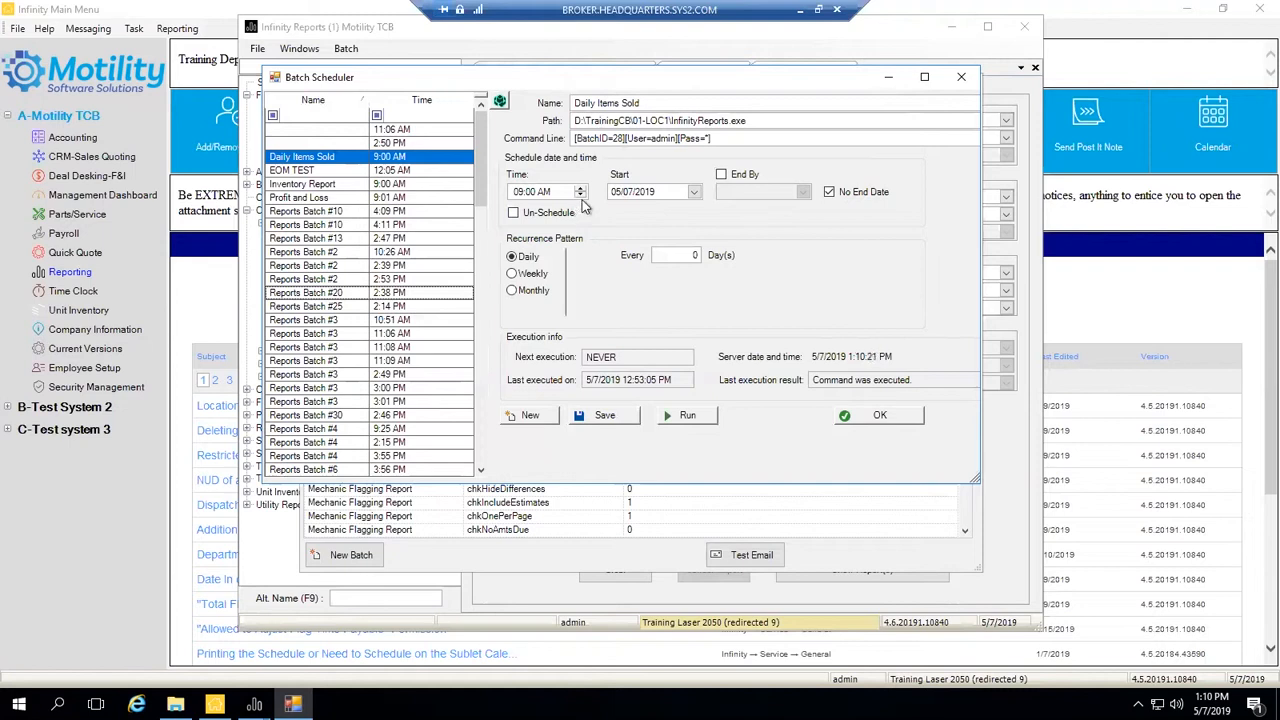
- Set the start date to 05/08/2019, briefly try End By 05/31/2019, then keep No End Date
left_click(693, 191)
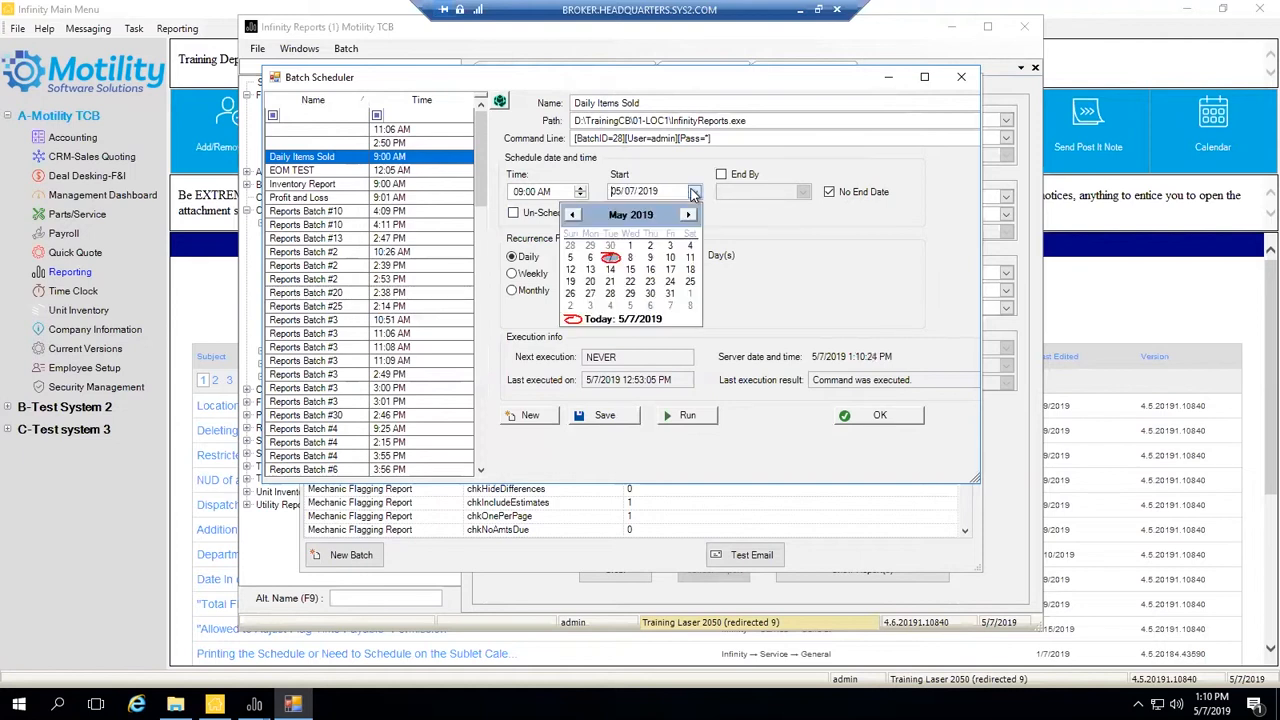
left_click(630, 258)
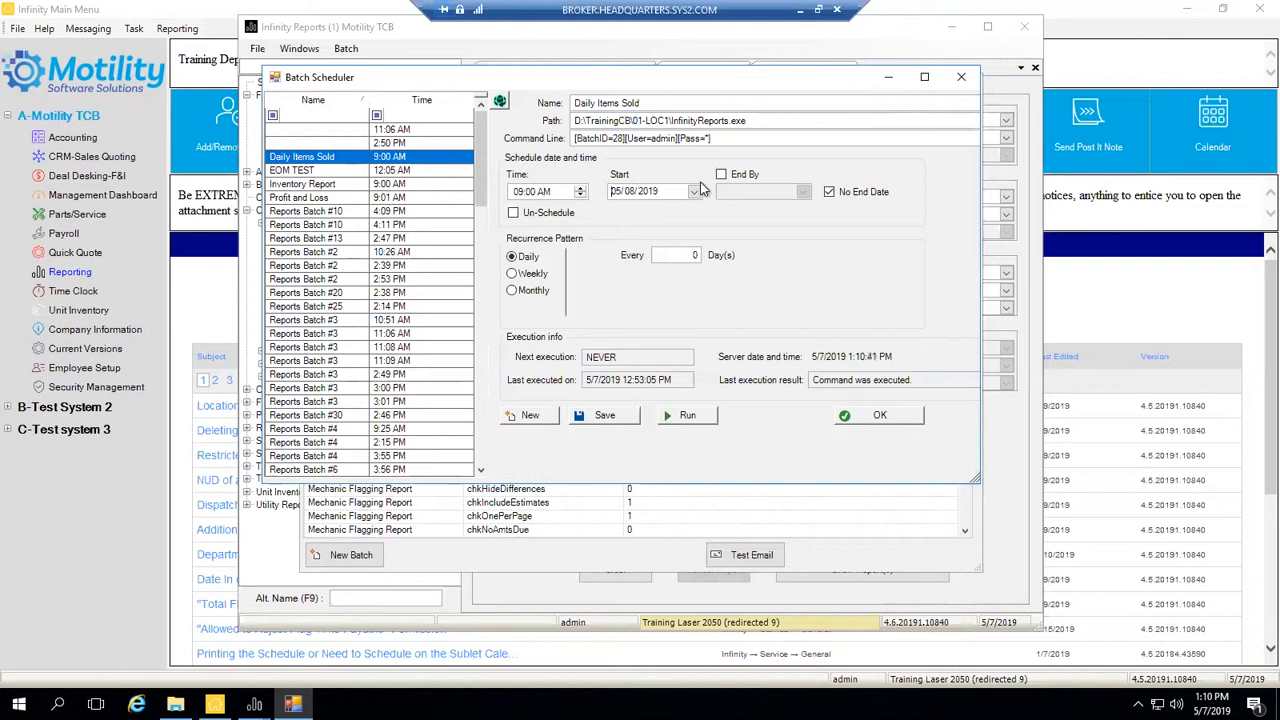
left_click(829, 193)
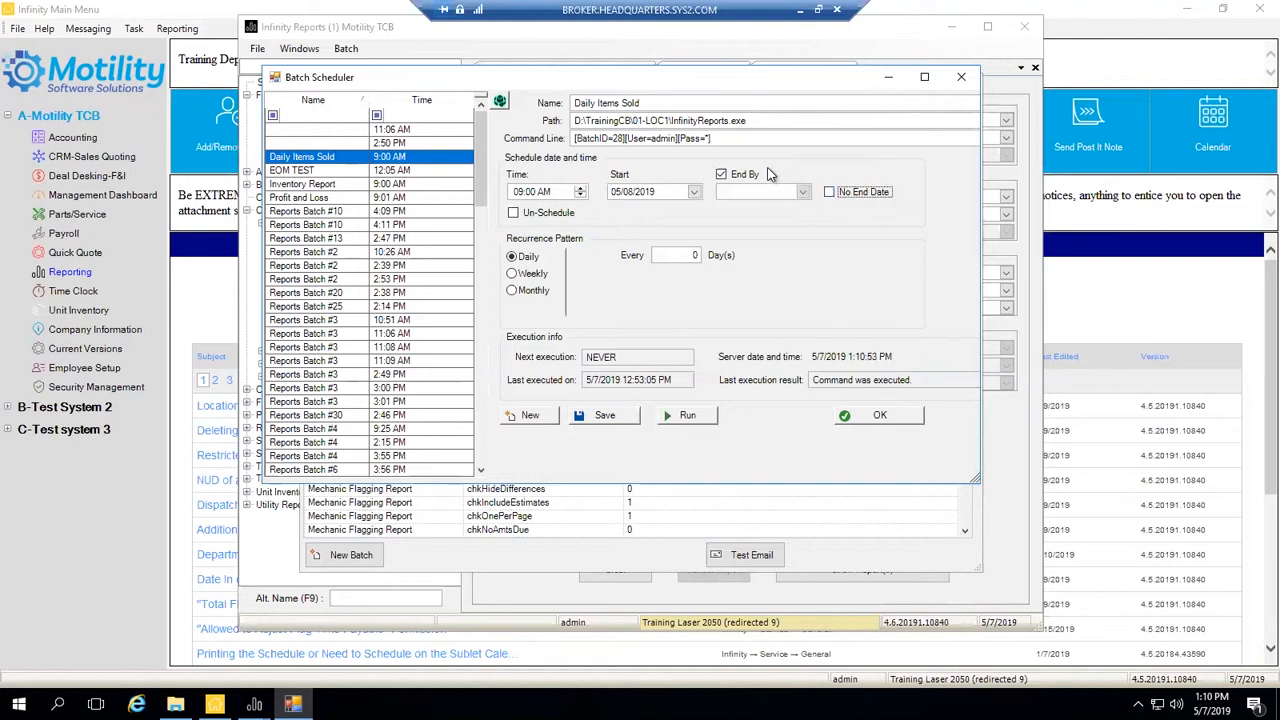
left_click(738, 176)
left_click(721, 175)
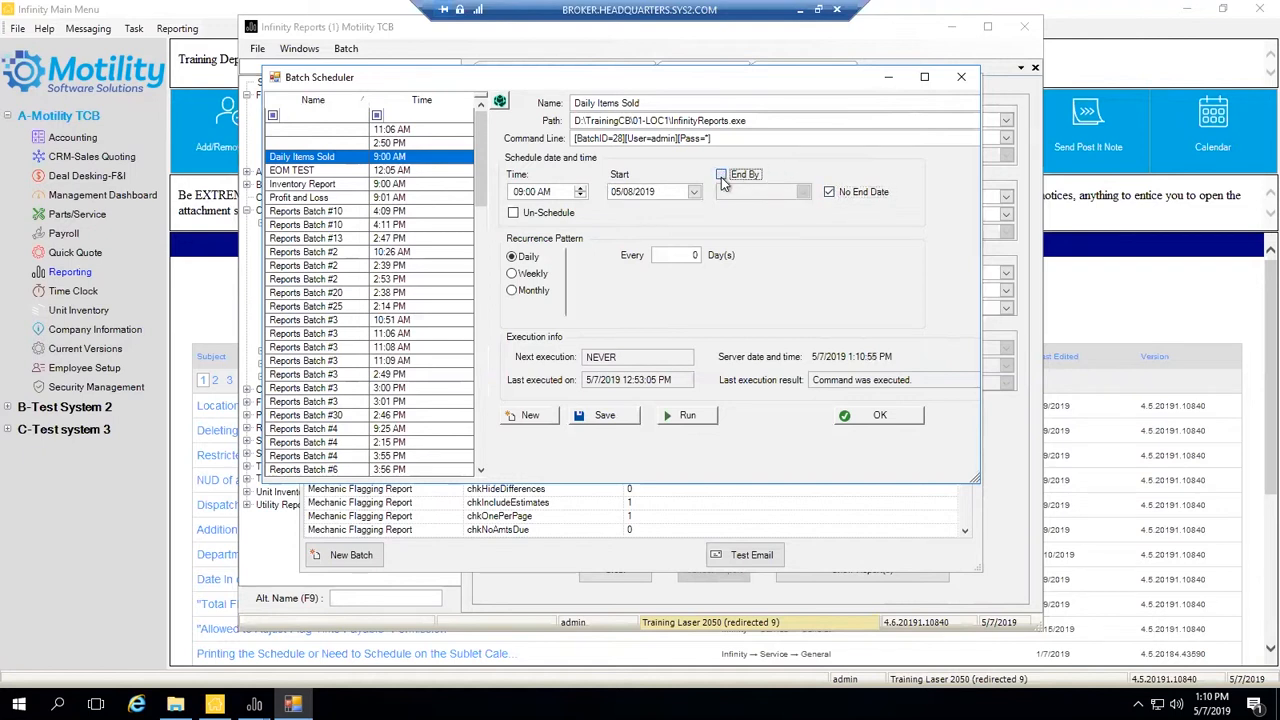
left_click(803, 192)
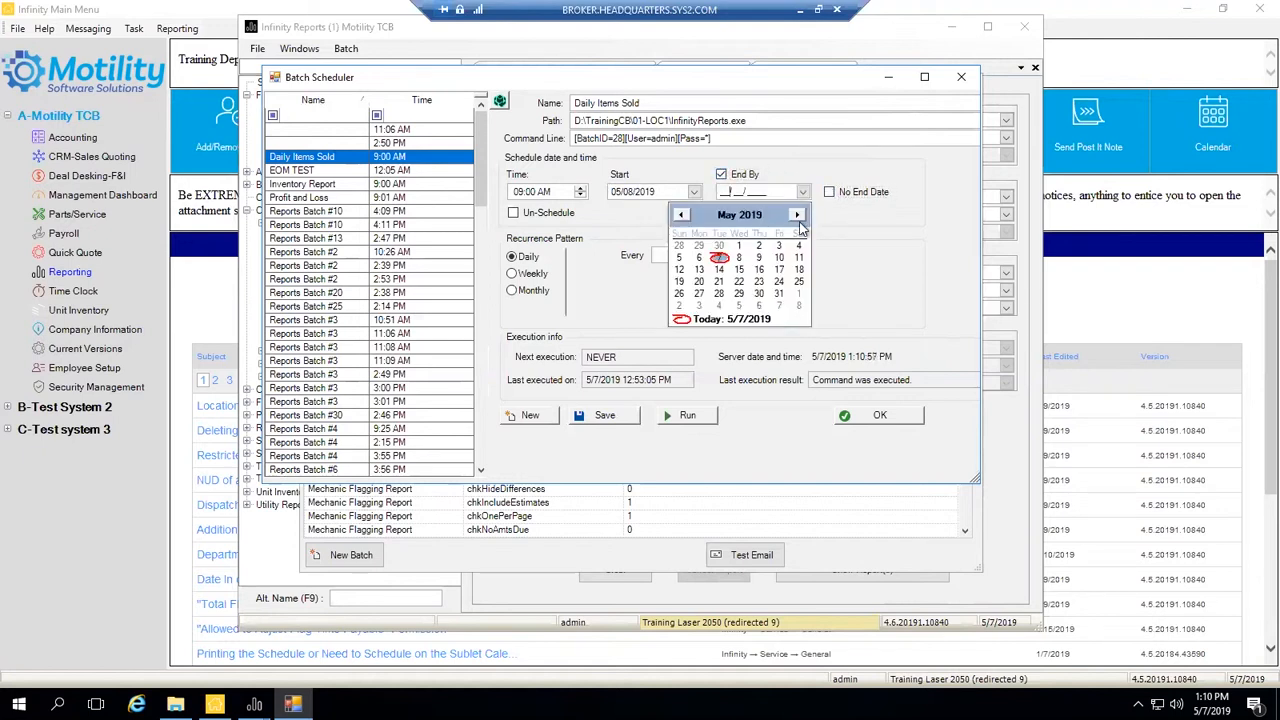
left_click(779, 294)
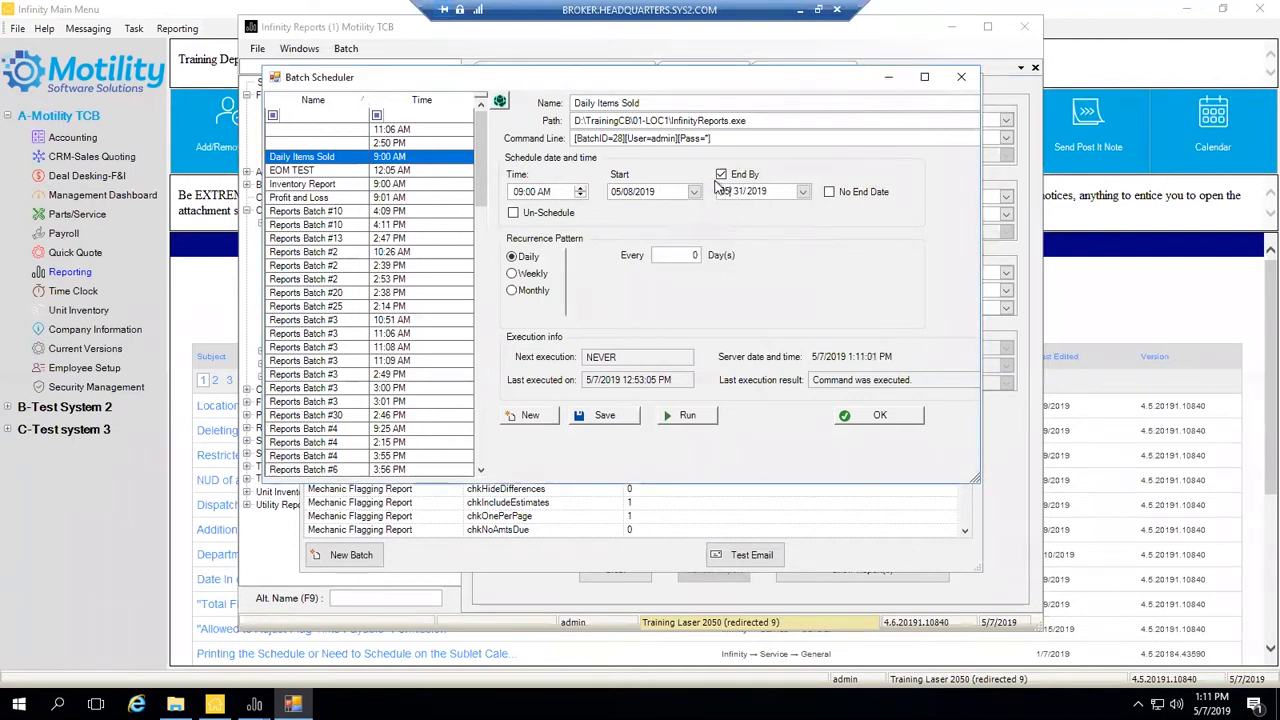
left_click(722, 176)
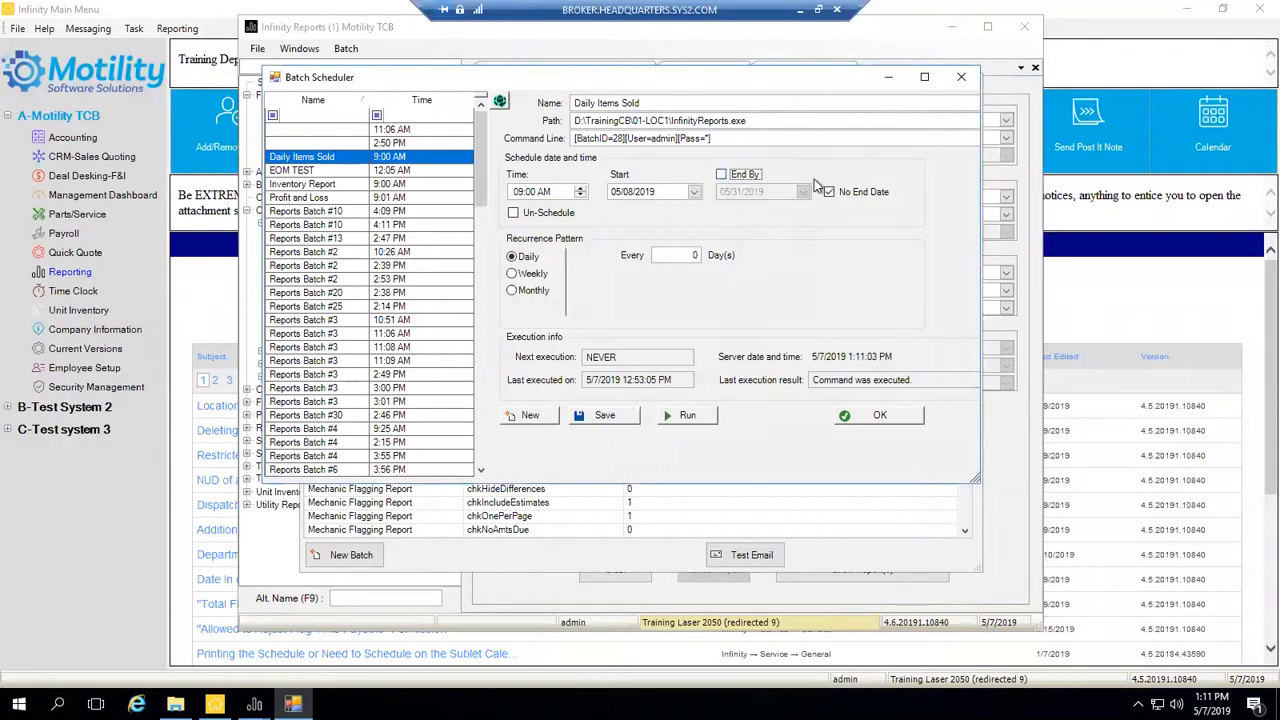
left_click(828, 191)
- Keep No End Date, clear the 0 repeat interval, and cycle Weekly and Monthly before choosing Daily recurrence
left_click(829, 193)
left_click(677, 254)
left_click_drag(677, 254, 705, 261)
key("BackSpace")
left_click(512, 274)
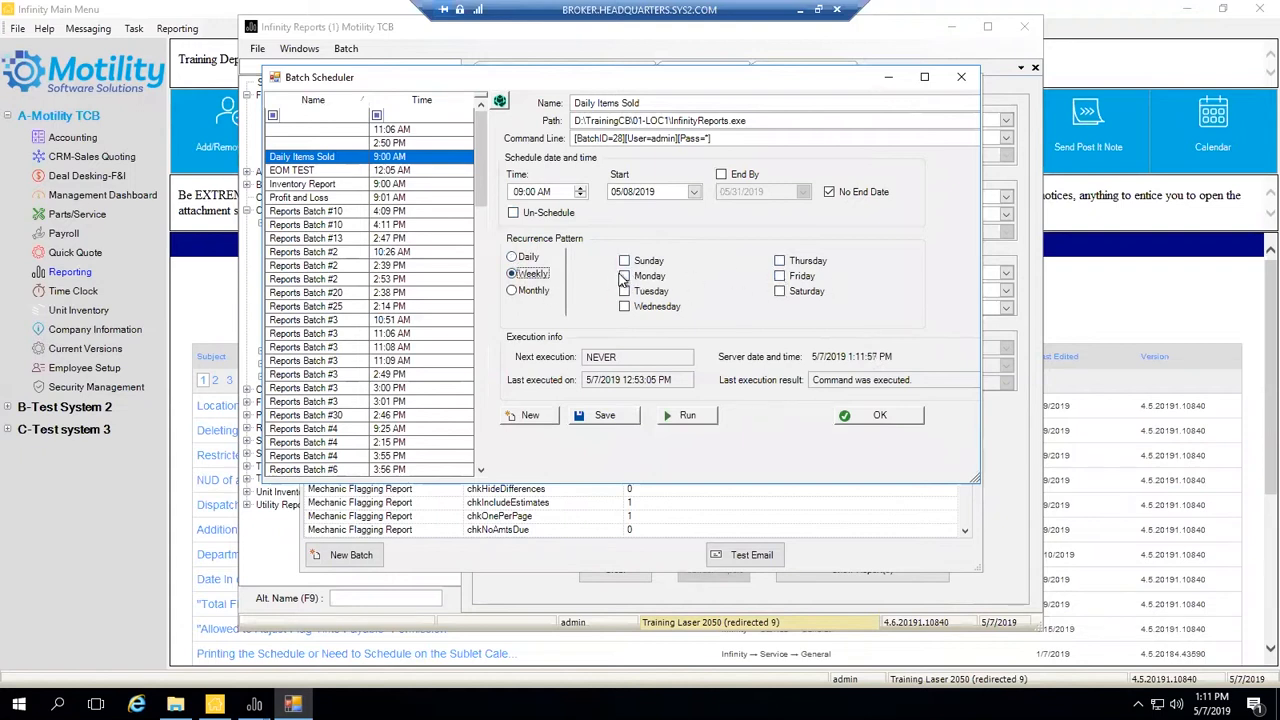
left_click(512, 291)
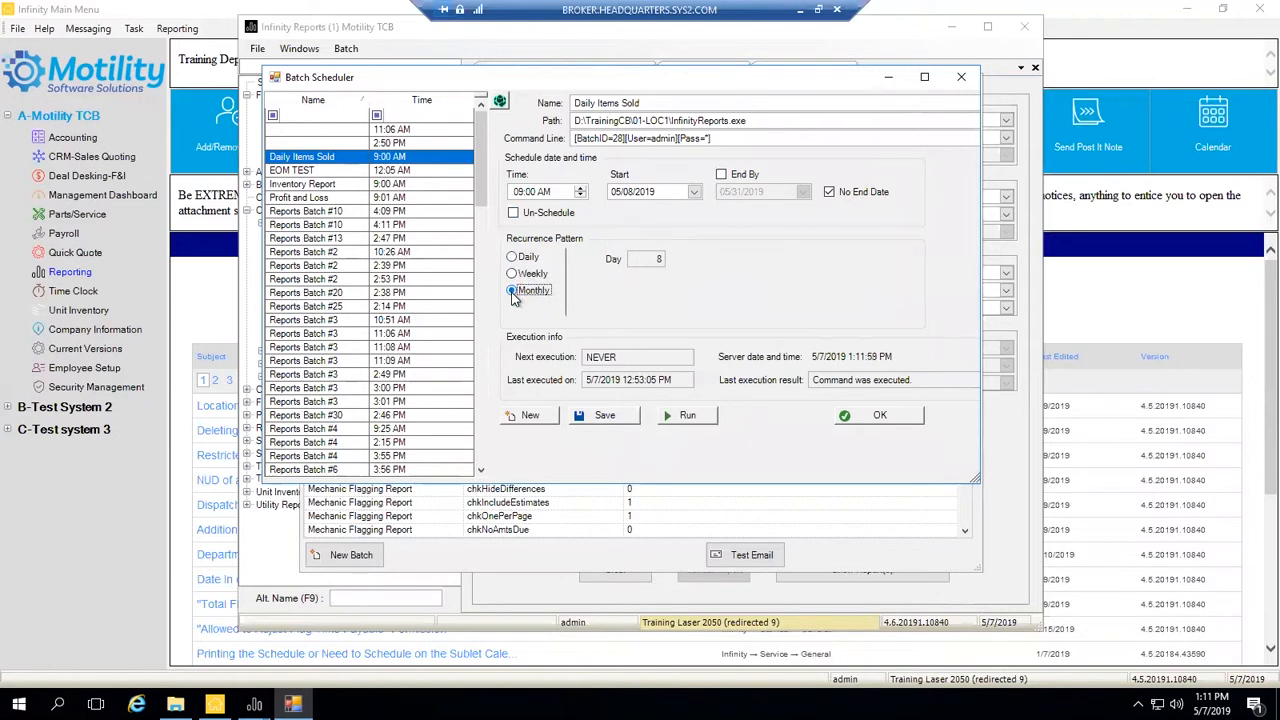
left_click(656, 259)
double_click(656, 259)
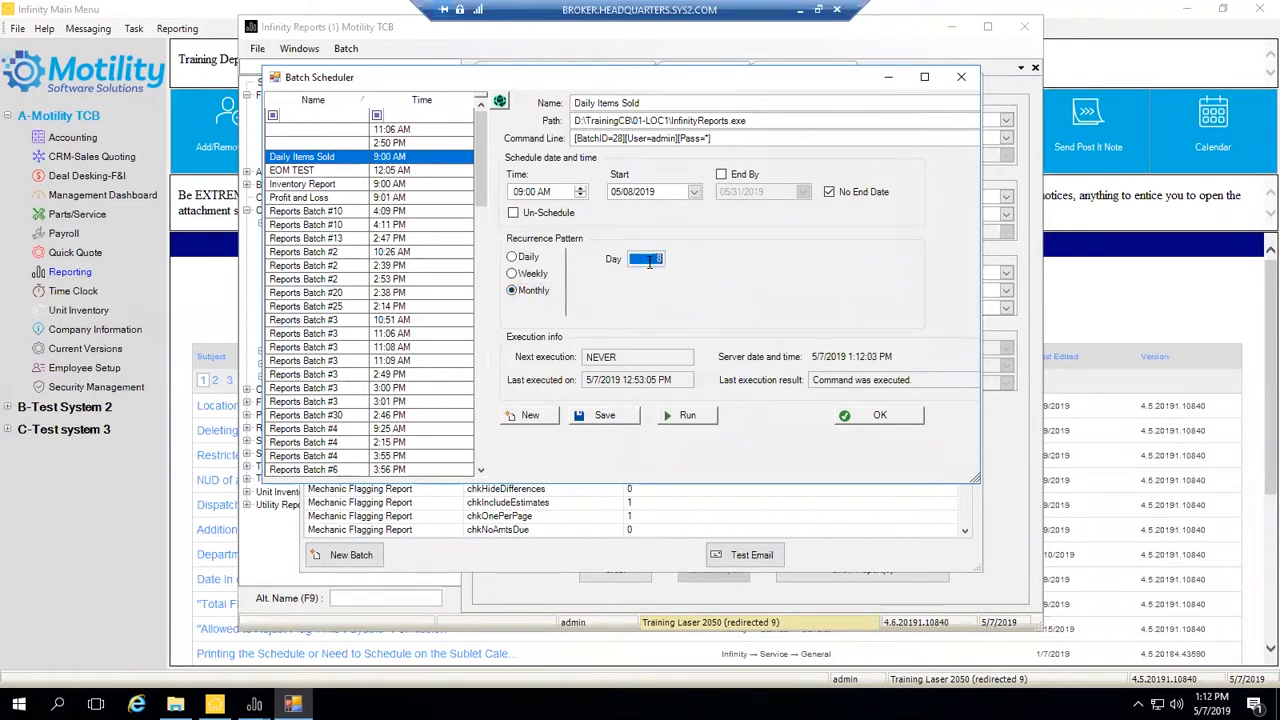
left_click(518, 259)
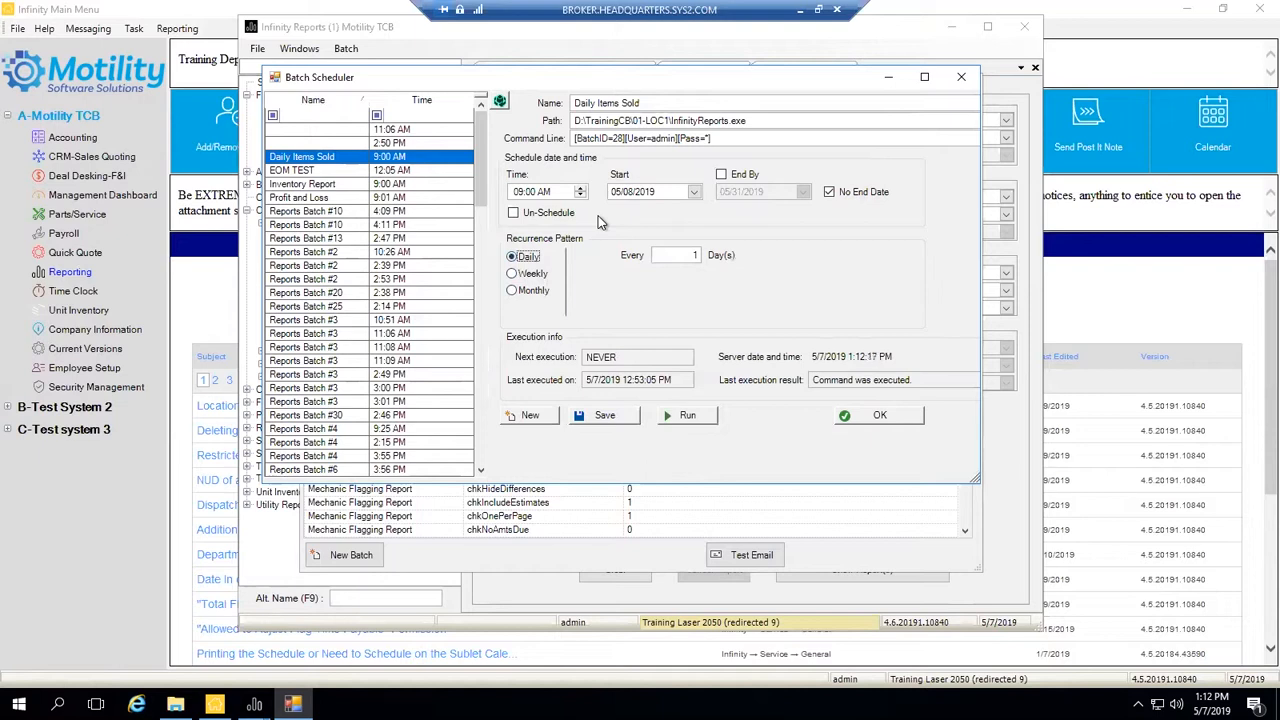
- Save and confirm the Daily Items Sold schedule, then close the Batch Reports window
left_click(605, 418)
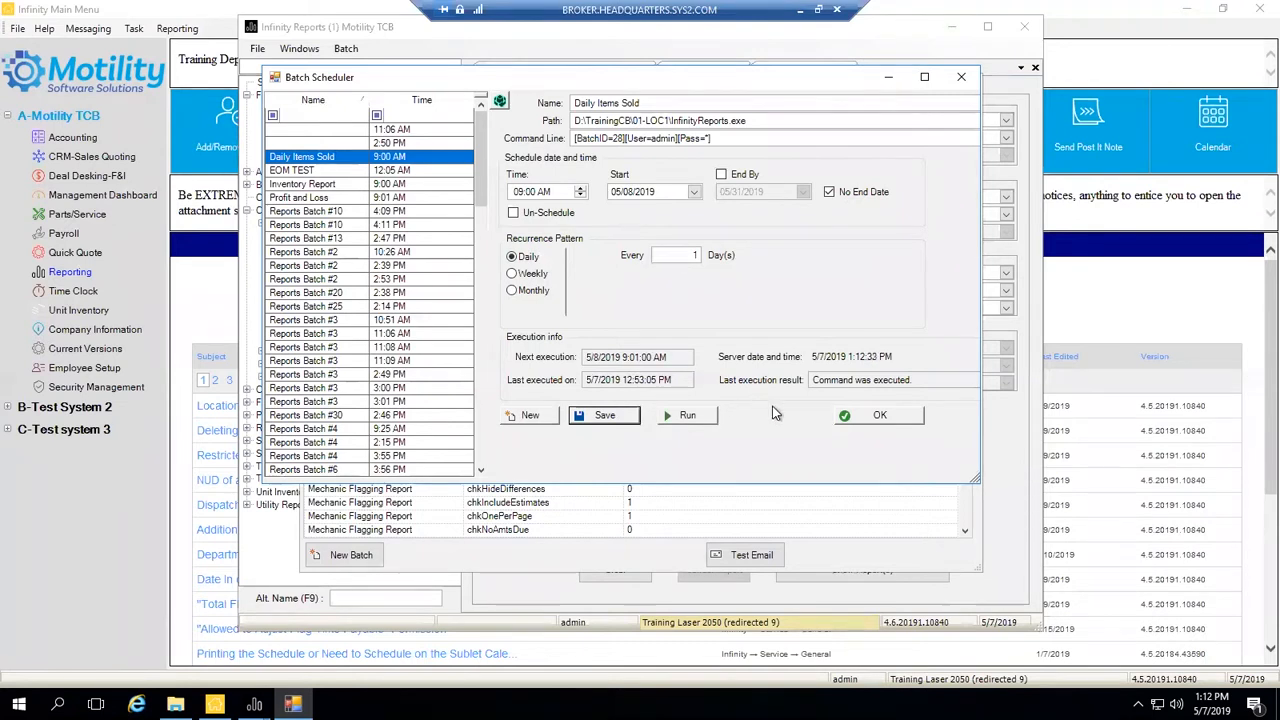
left_click(870, 420)
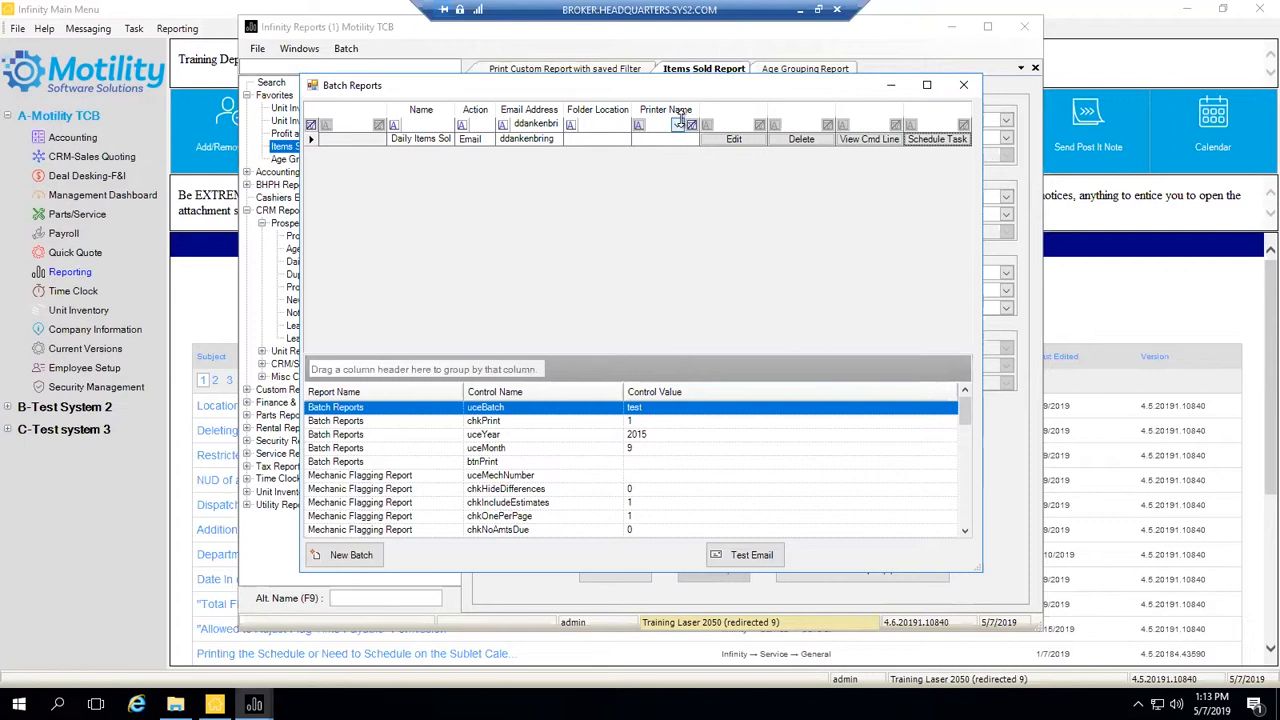
left_click(963, 85)
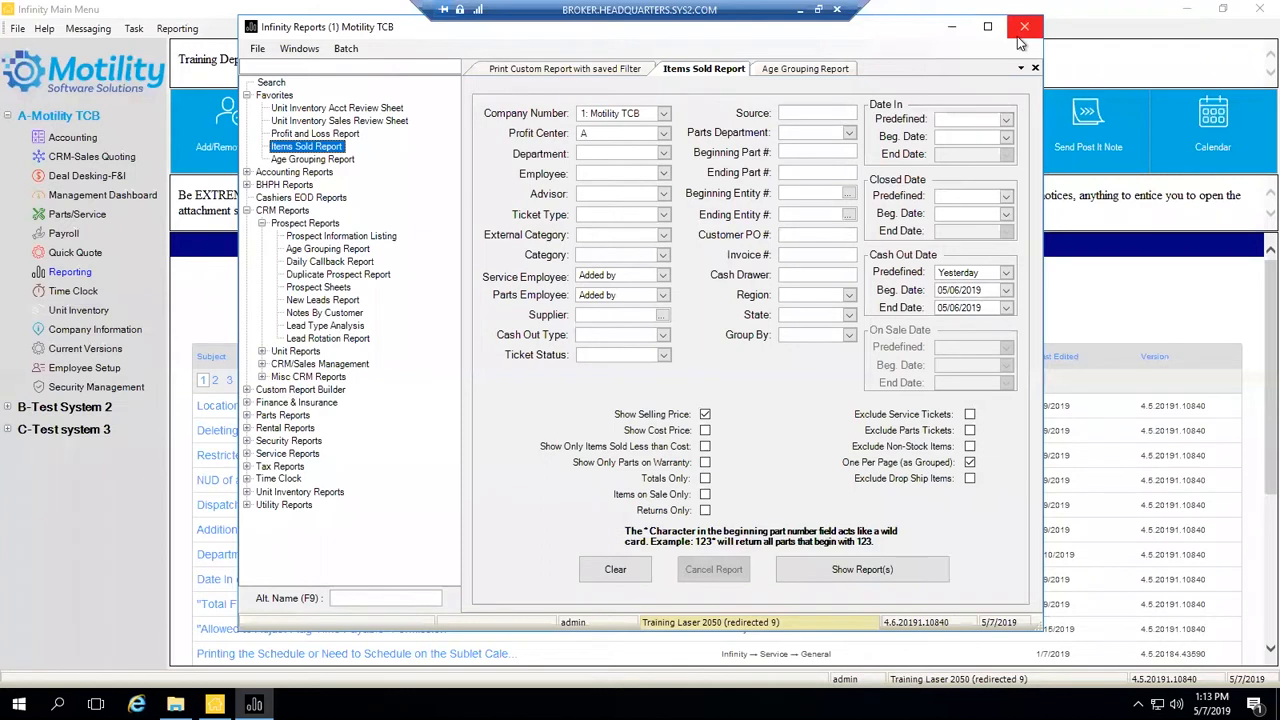
- Open Daily Operating Report from Accounting Reports > General Ledger Reports in the report tree
left_click_drag(884, 41, 911, 49)
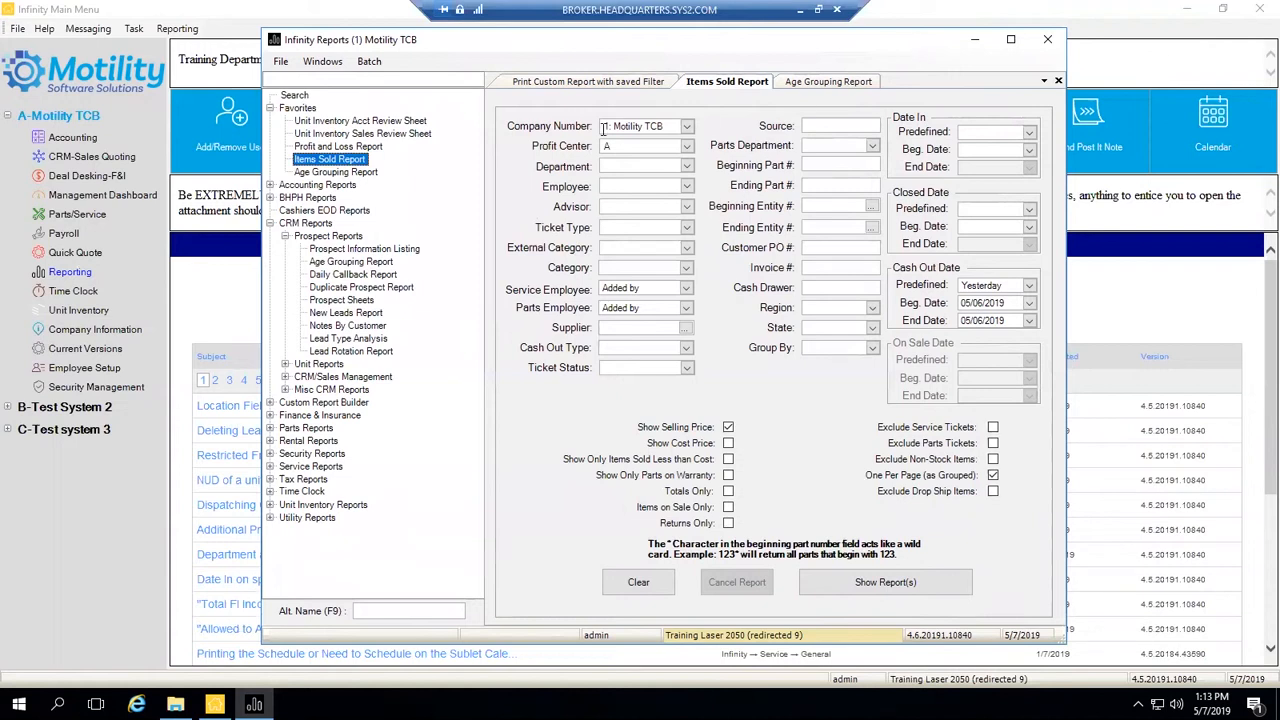
left_click(270, 186)
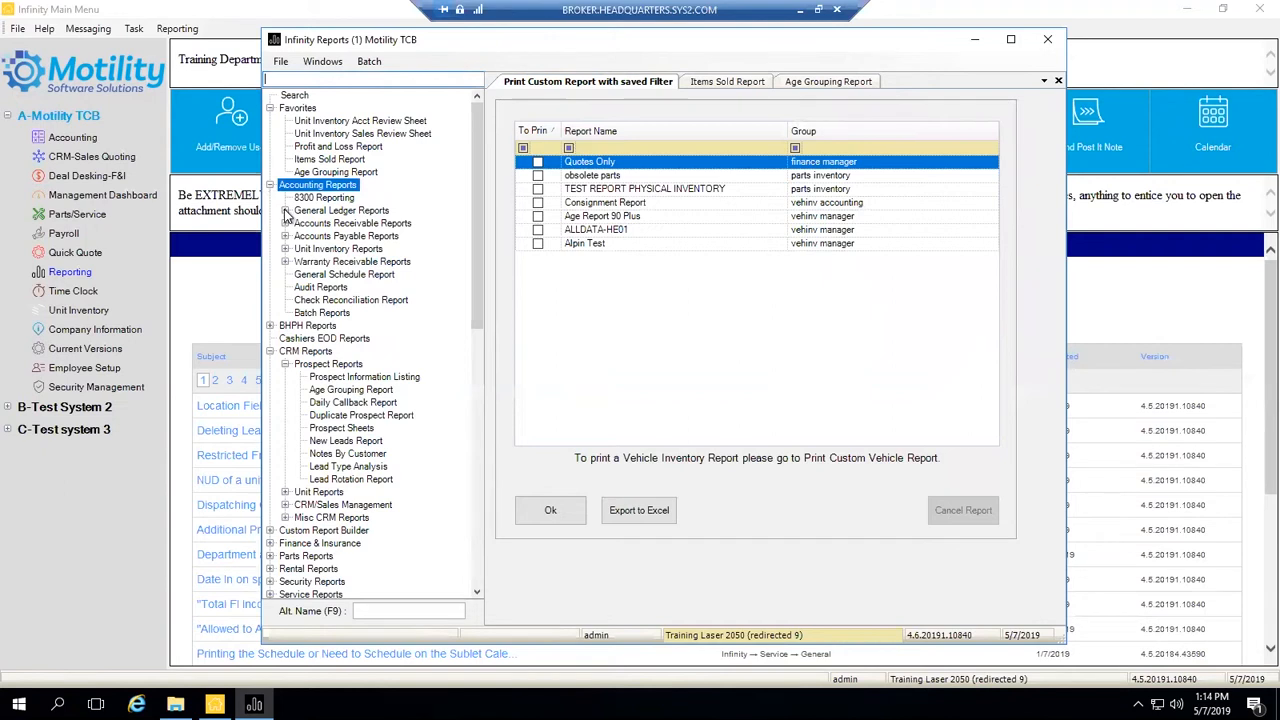
left_click(285, 211)
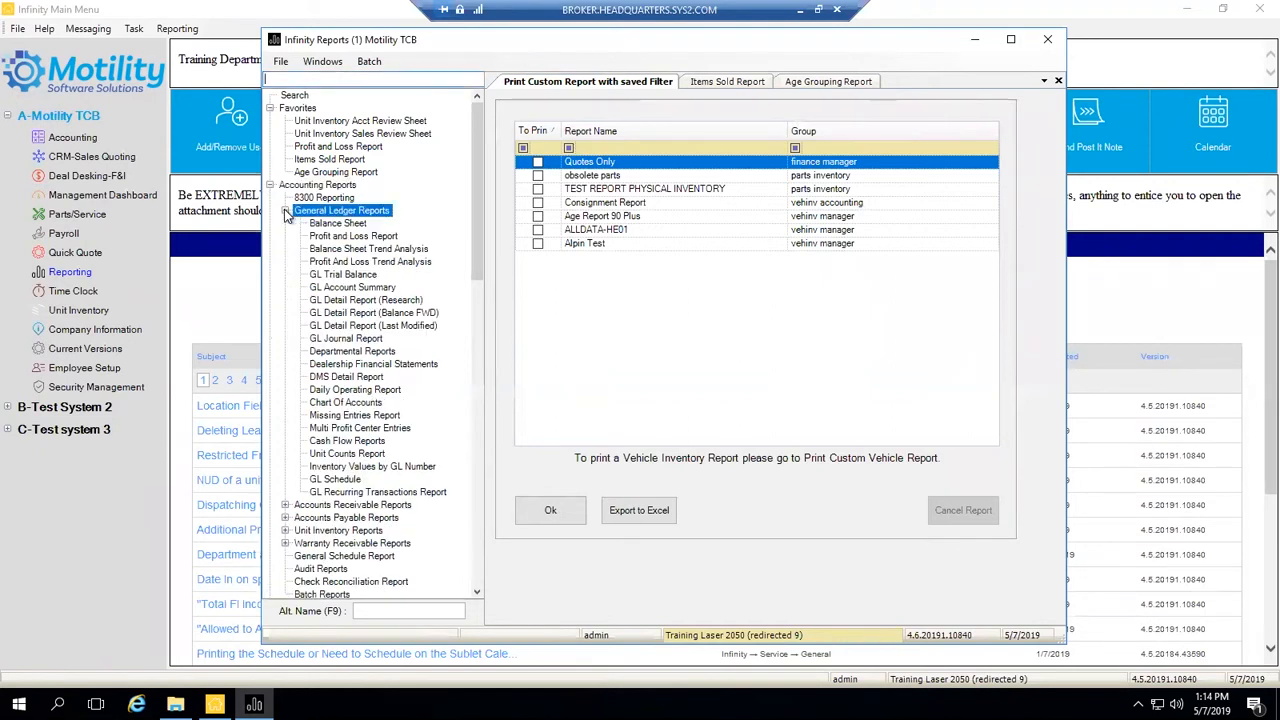
left_click(365, 390)
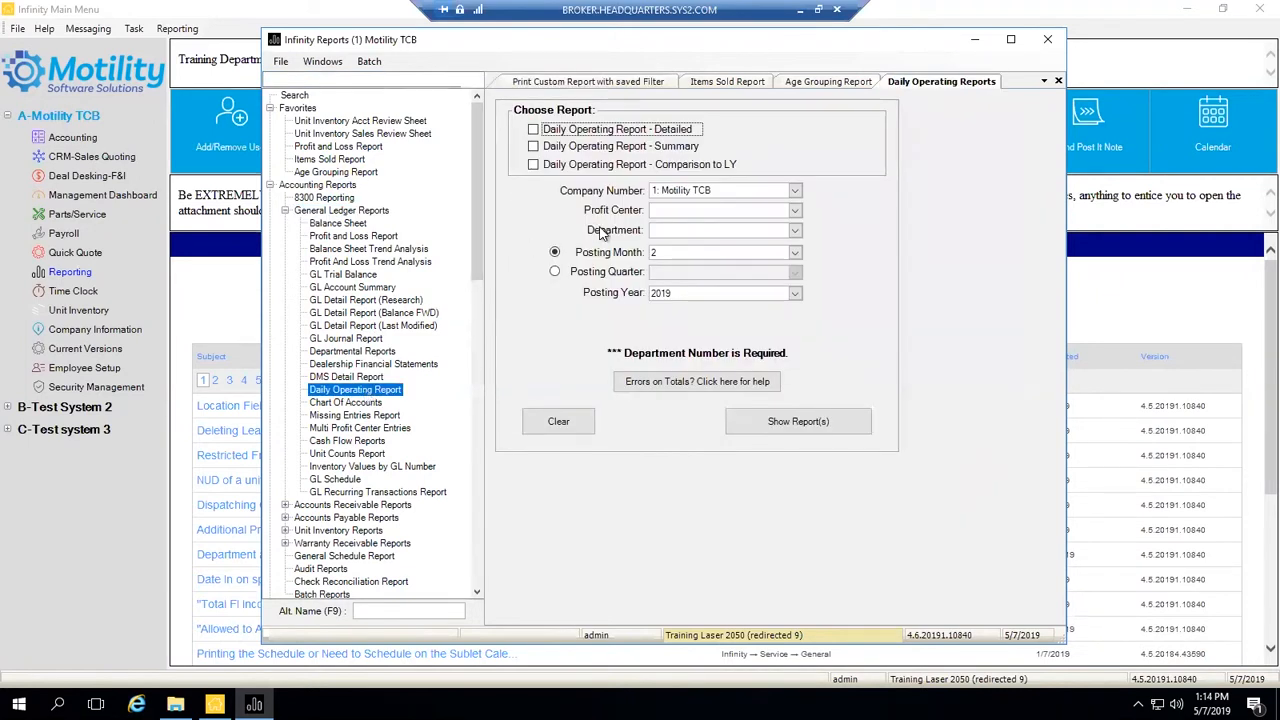
- Try posting month 5 in the Posting Month list
left_click(673, 252)
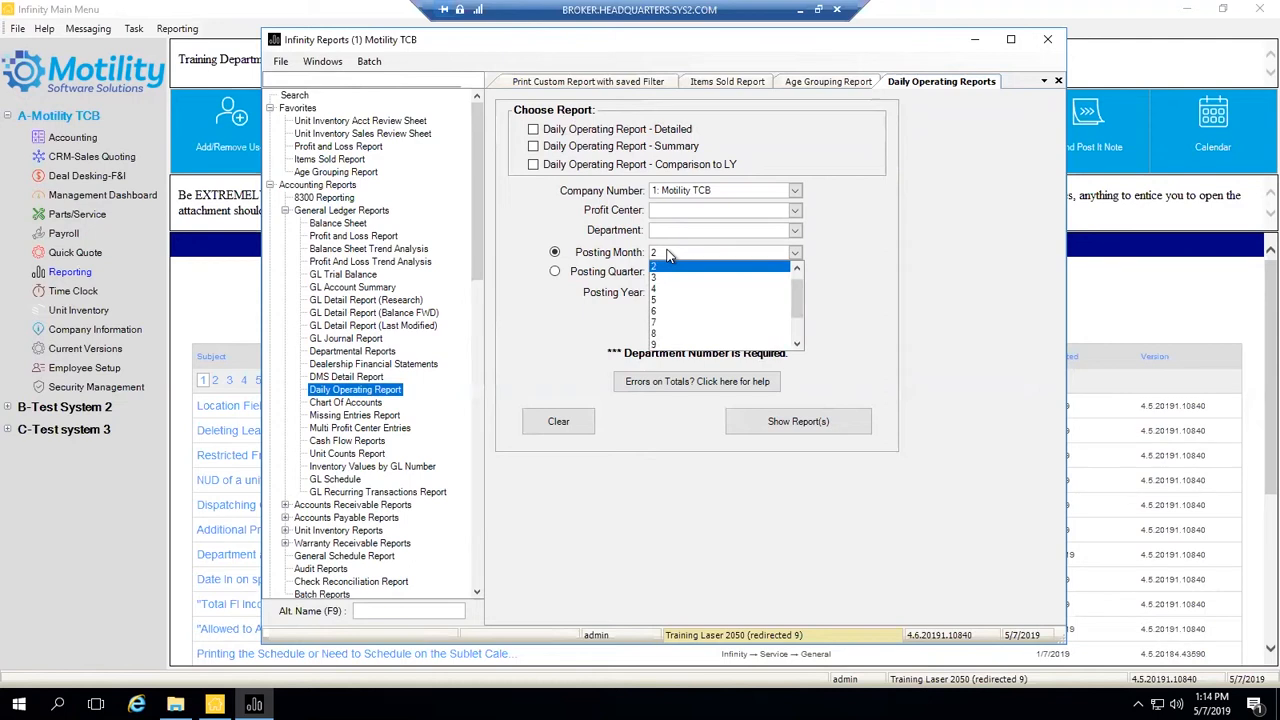
left_click(670, 256)
left_click(670, 256)
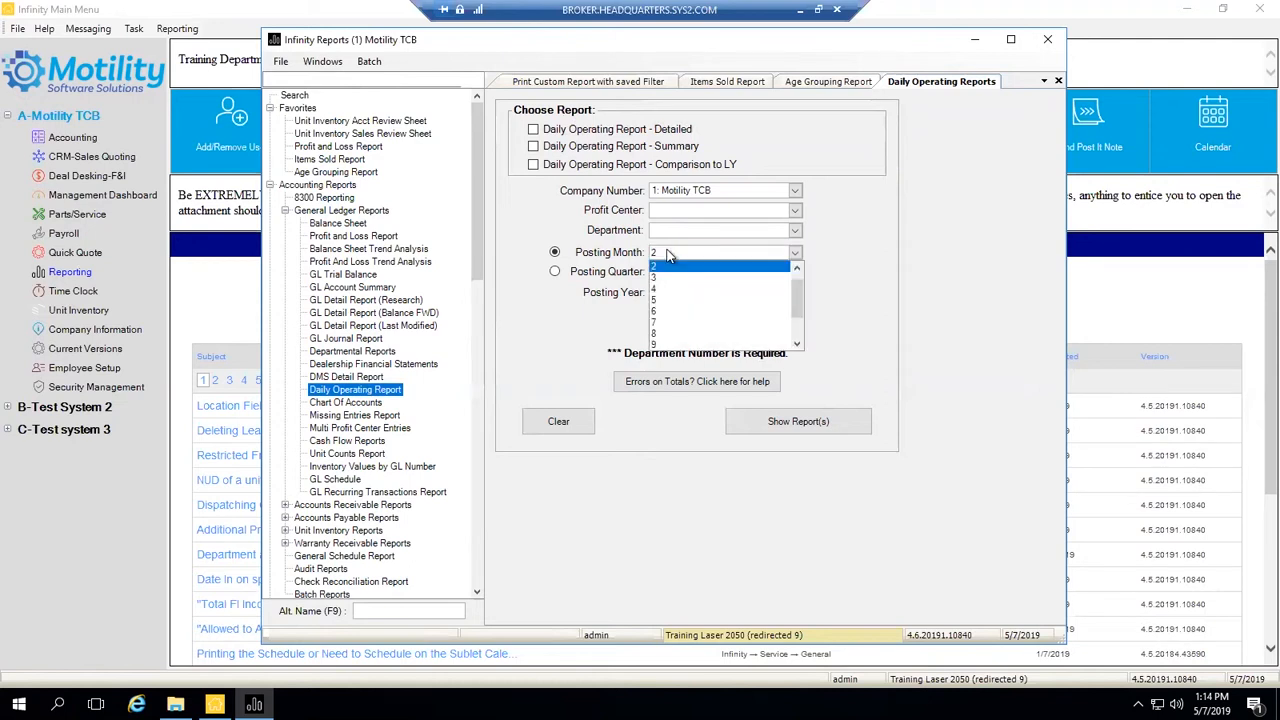
left_click(660, 304)
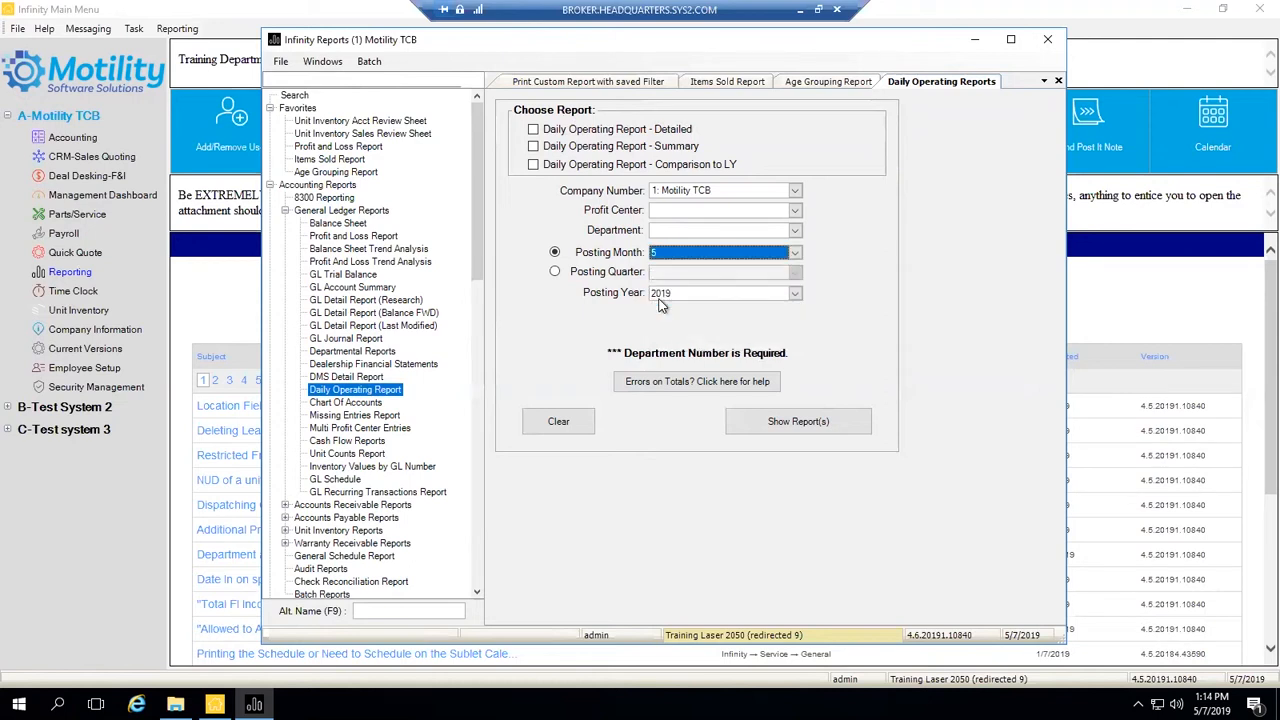
left_click(697, 253)
left_click(696, 253)
- Switch the period to Posting Quarter 2 and tick the Daily Operating Report - Summary version
left_click(557, 274)
left_click(795, 274)
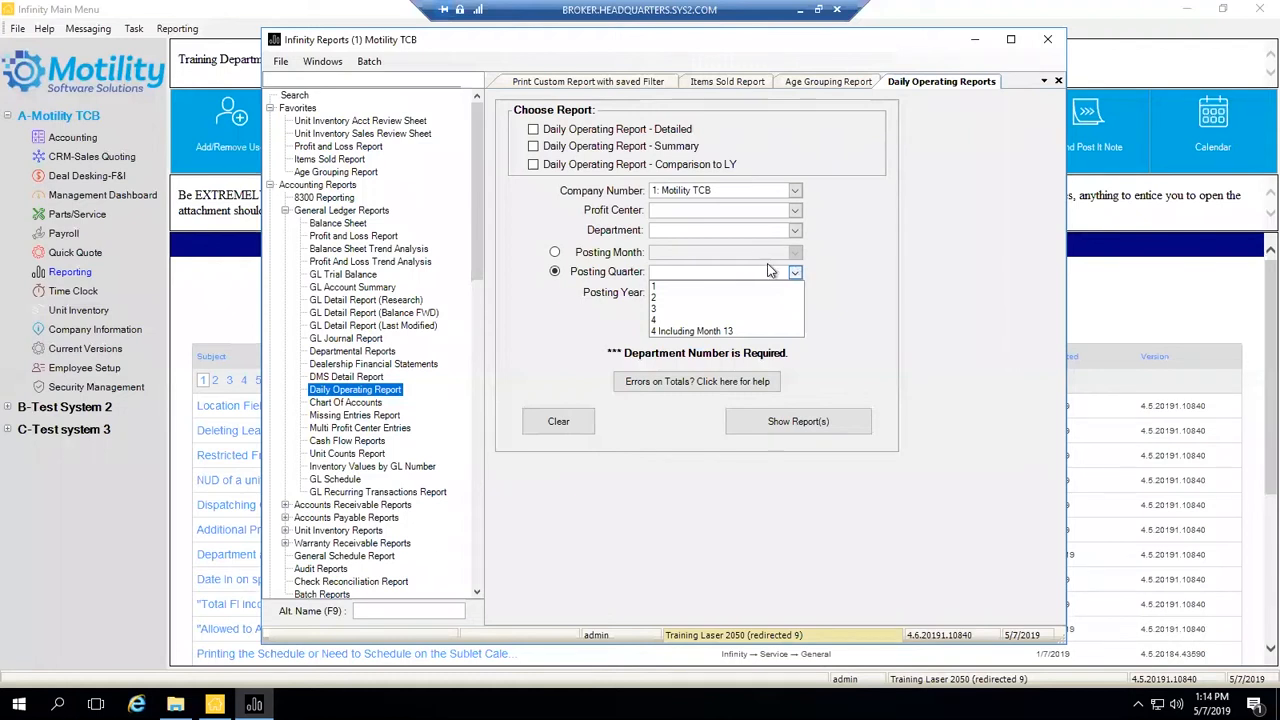
left_click(659, 300)
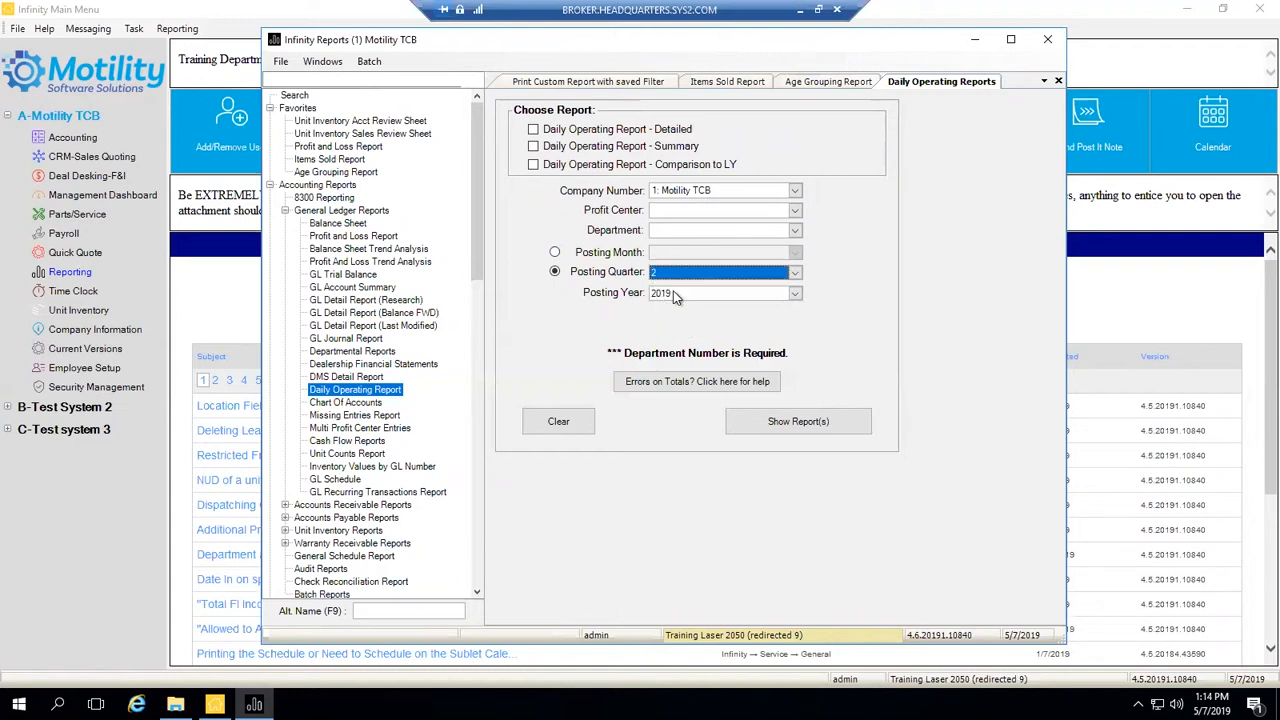
left_click(532, 145)
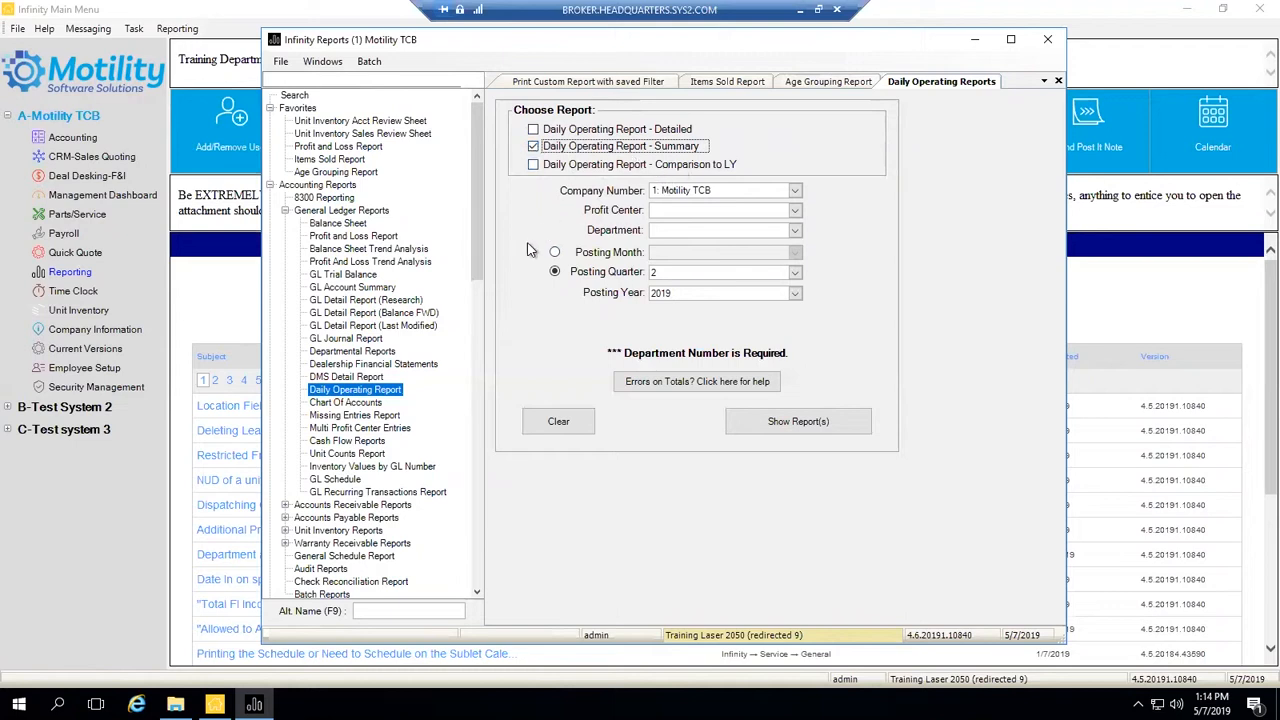
- Limit the report to the Finance department and bring up the Daily Operating Report's batch options
right_click(378, 393)
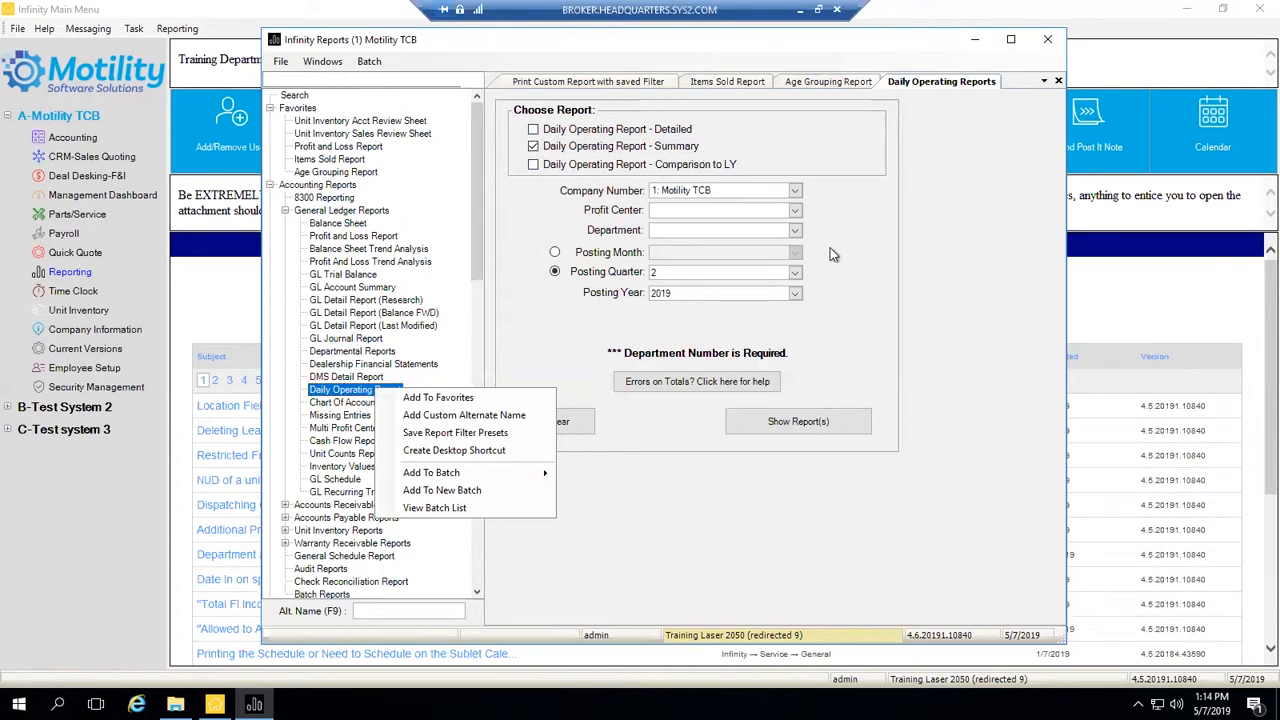
left_click(893, 244)
left_click(795, 233)
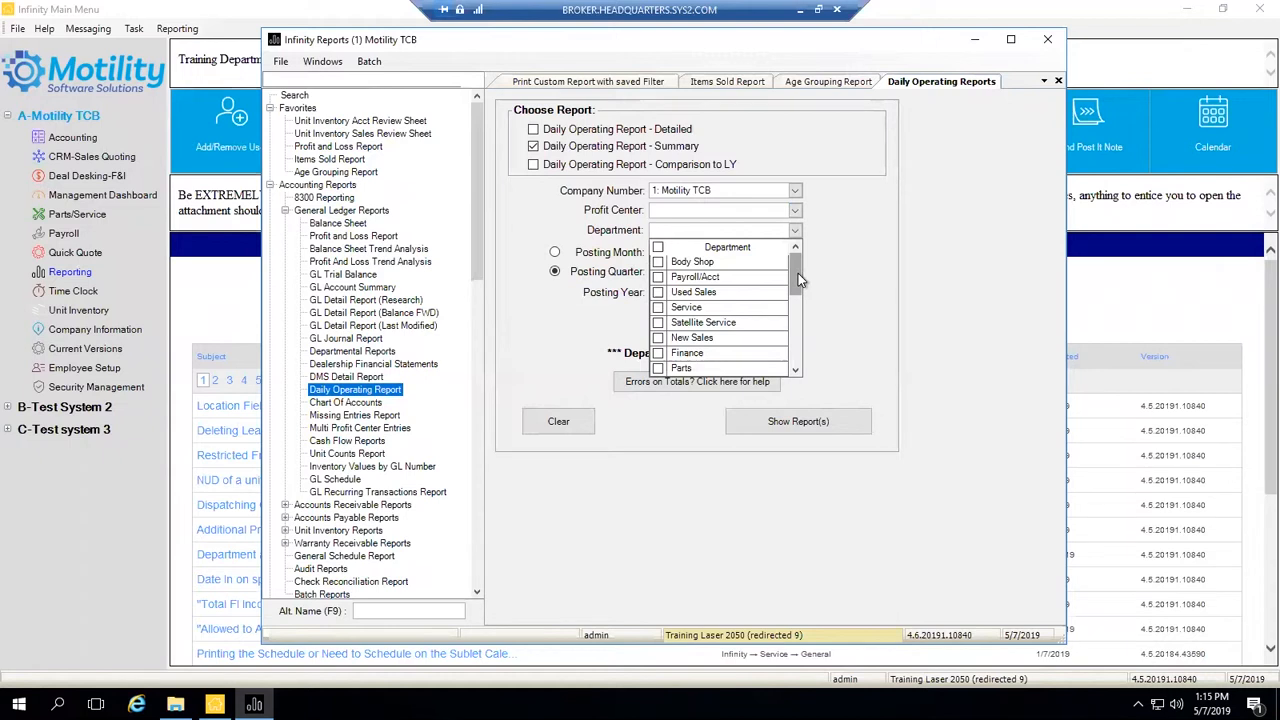
left_click(660, 355)
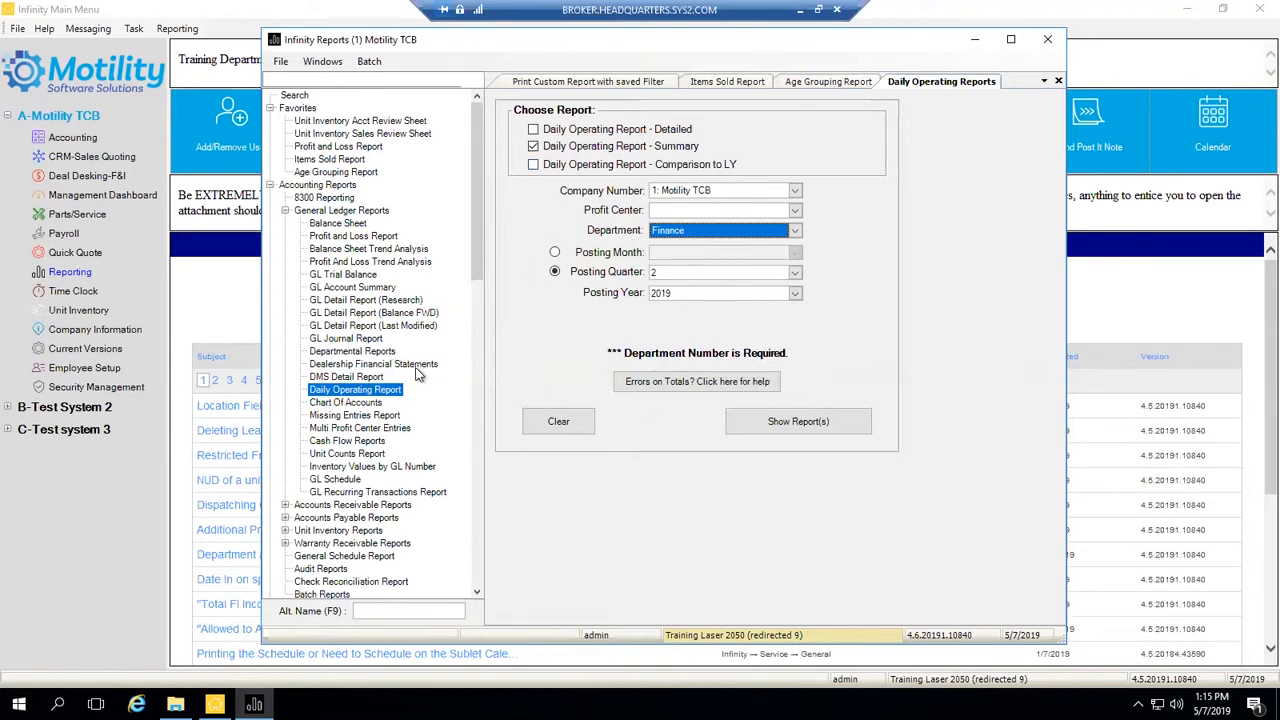
right_click(390, 390)
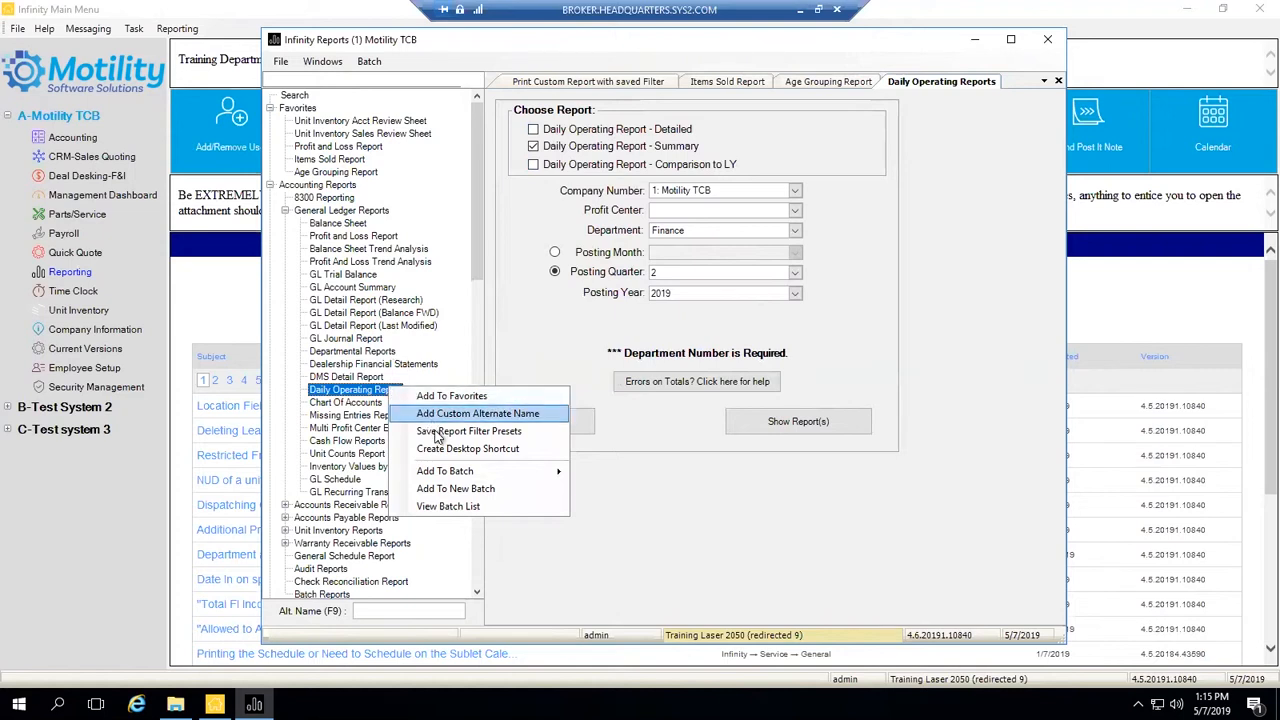
- Add the report to a new batch named 'Dail Operating Finance' with action Save In Folder
left_click(462, 492)
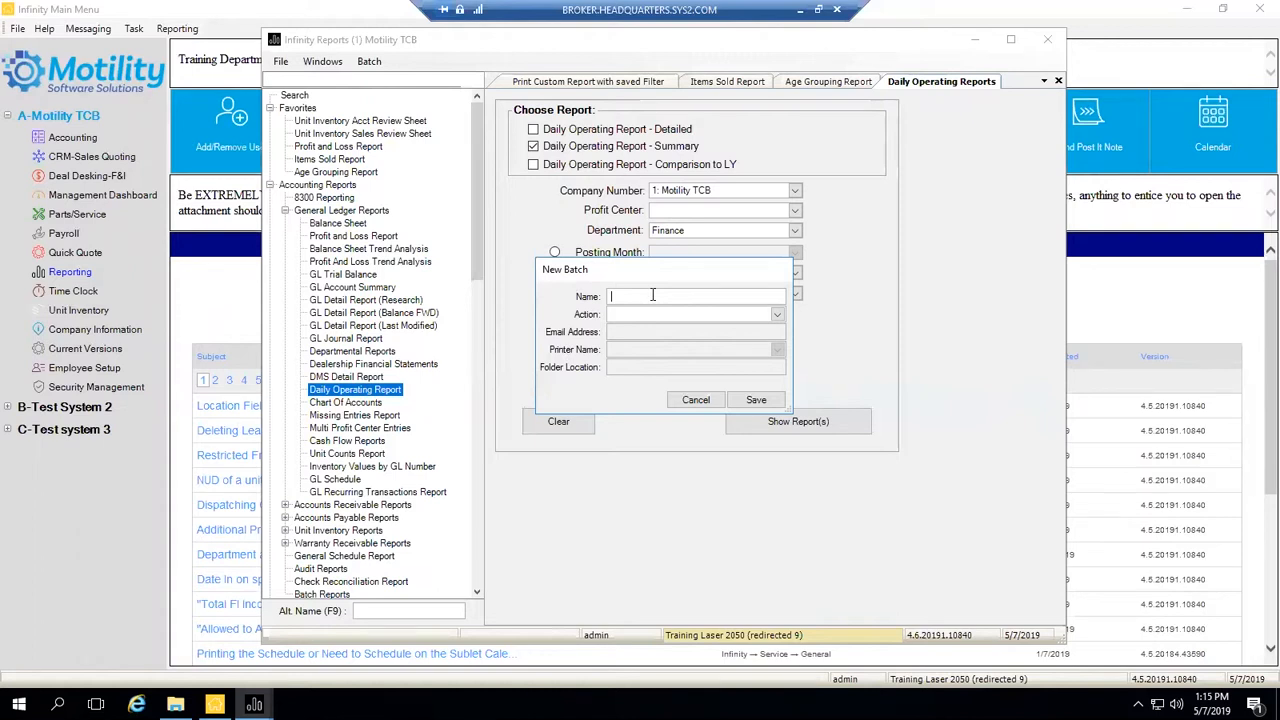
type("Dail Operating Finance")
left_click(778, 314)
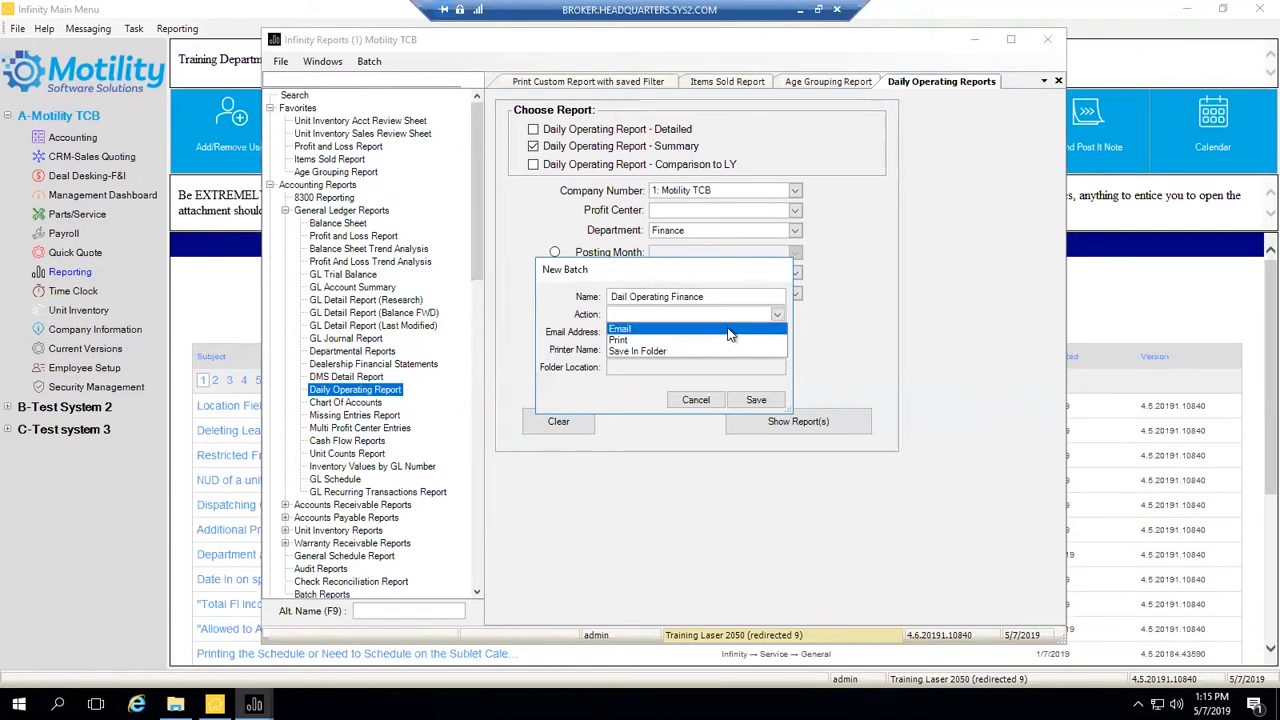
left_click(657, 352)
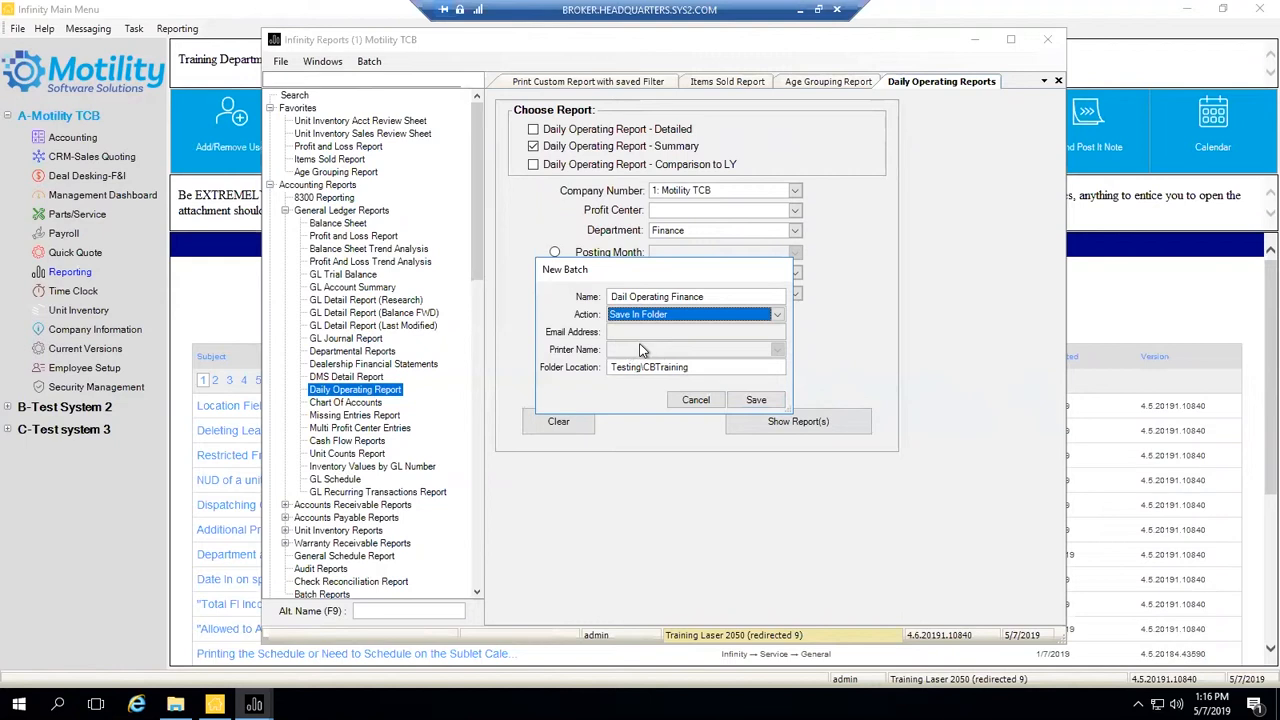
- Change the batch action, briefly trying Print, and settle on Email
left_click(777, 313)
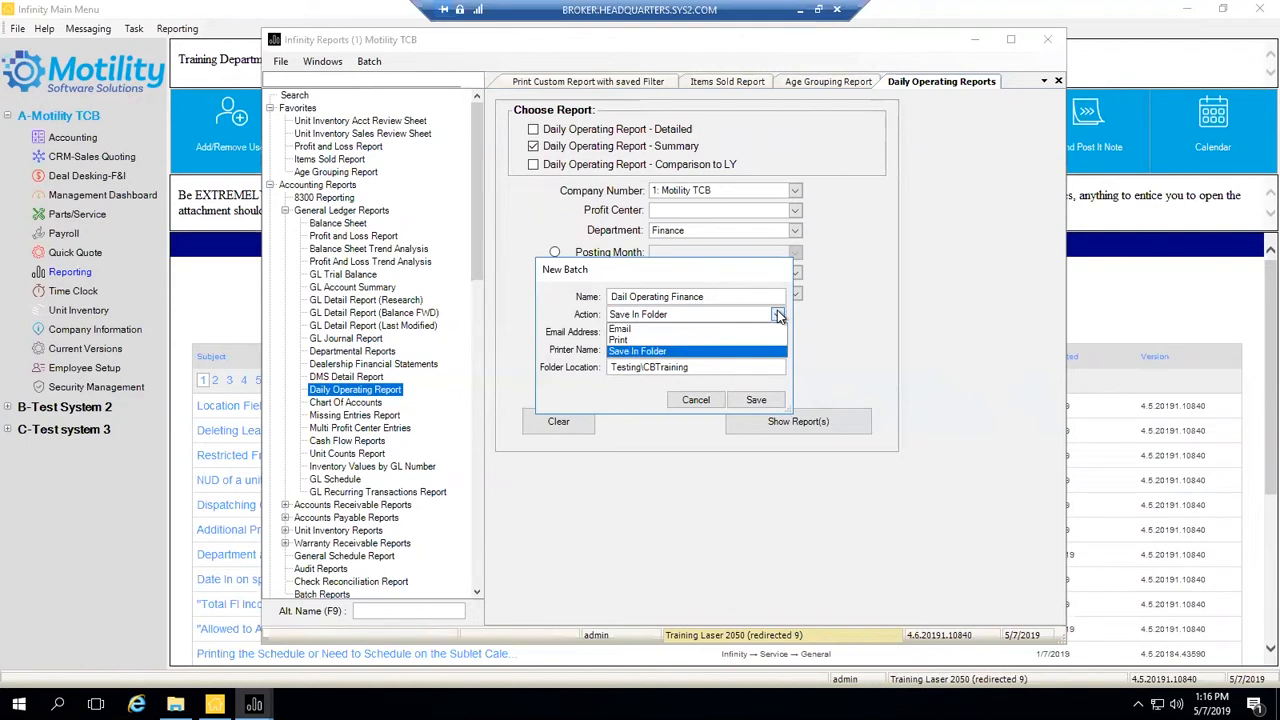
left_click(722, 340)
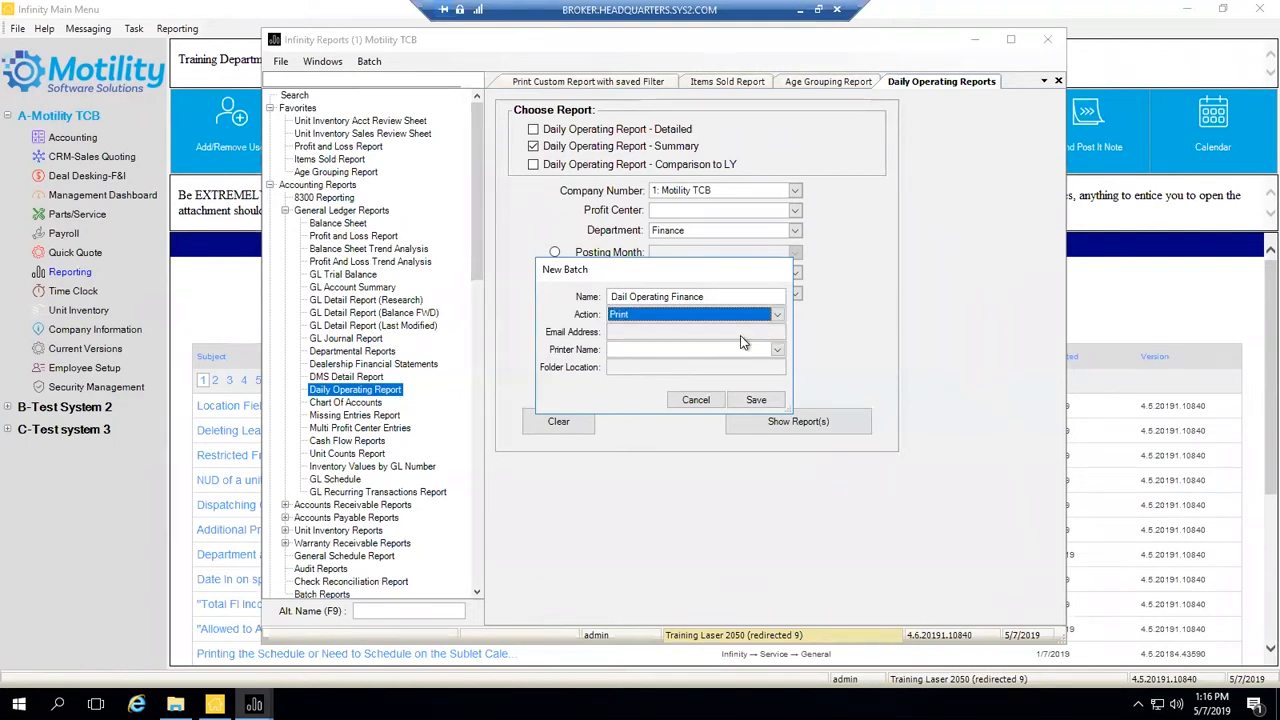
left_click(777, 349)
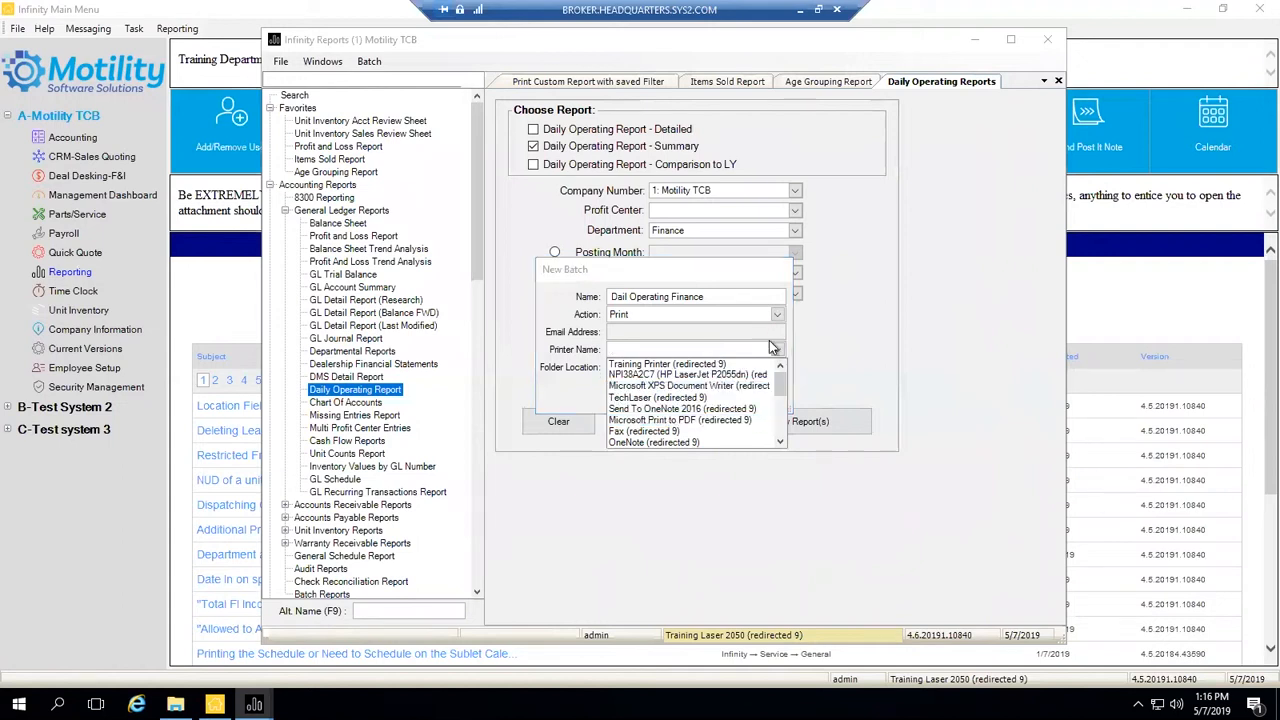
left_click(769, 341)
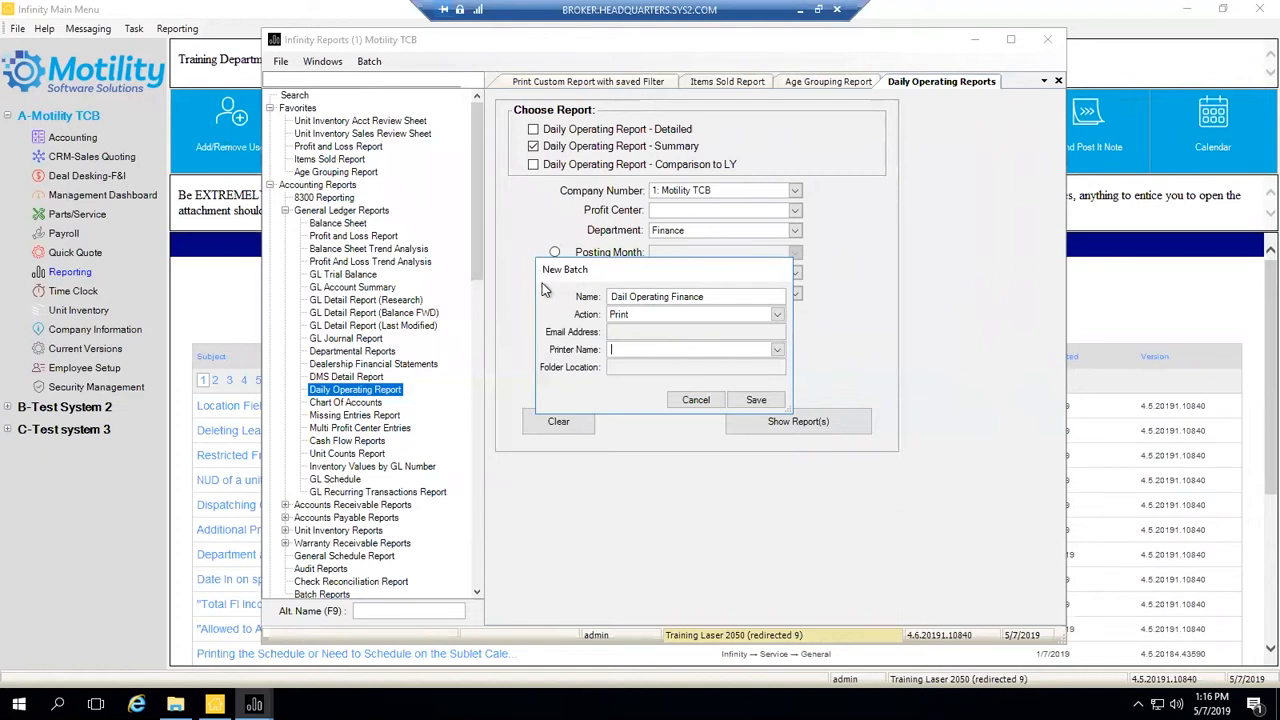
left_click(778, 315)
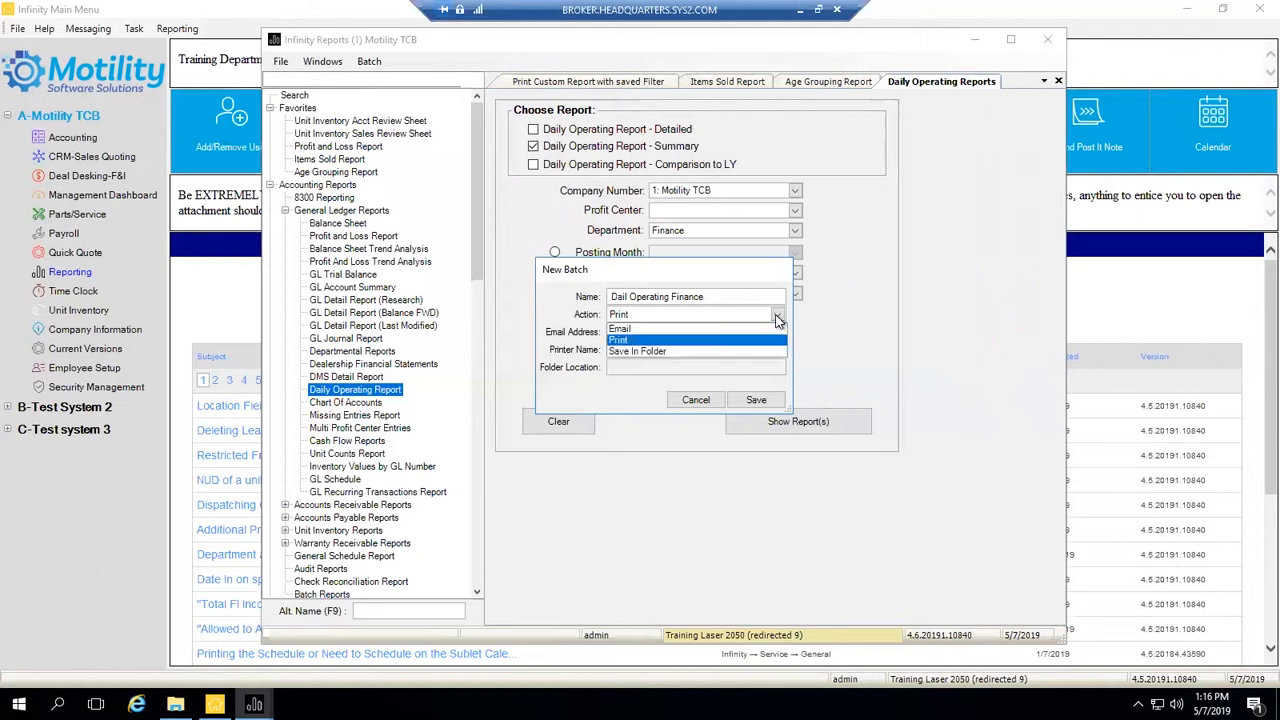
left_click(725, 330)
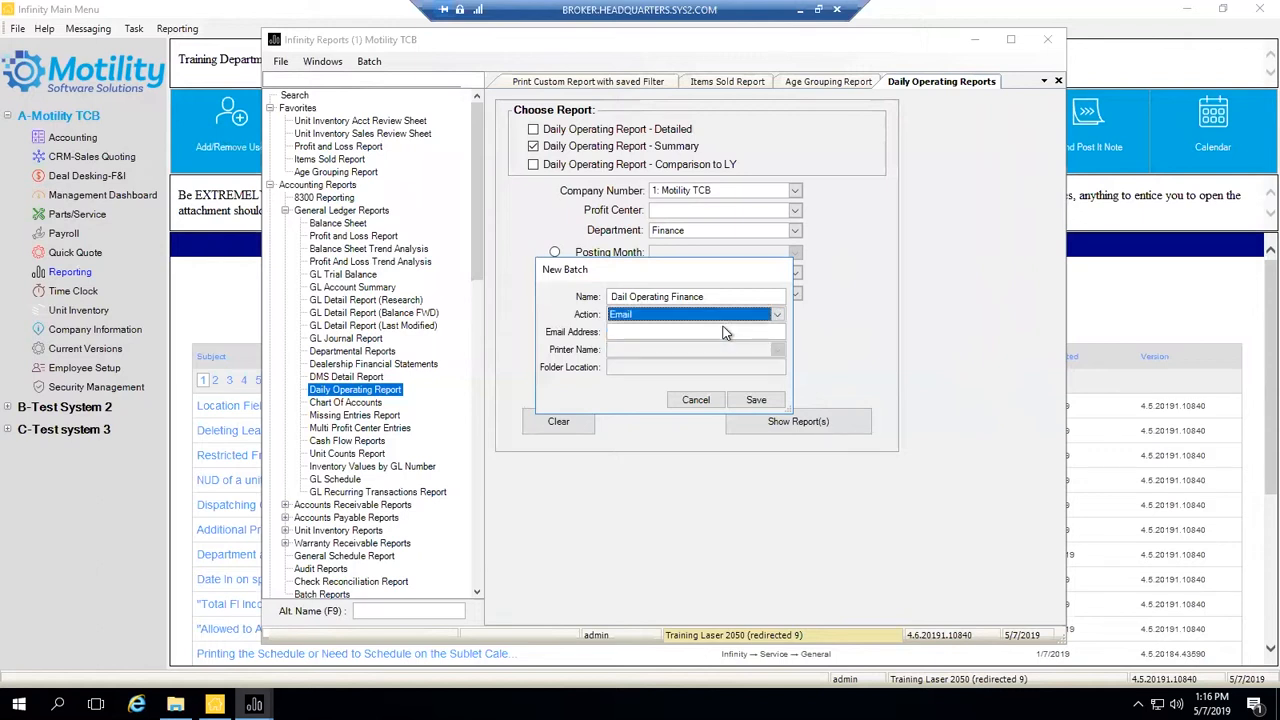
- Enter the training e-mail address as recipient and save the new batch
left_click(632, 336)
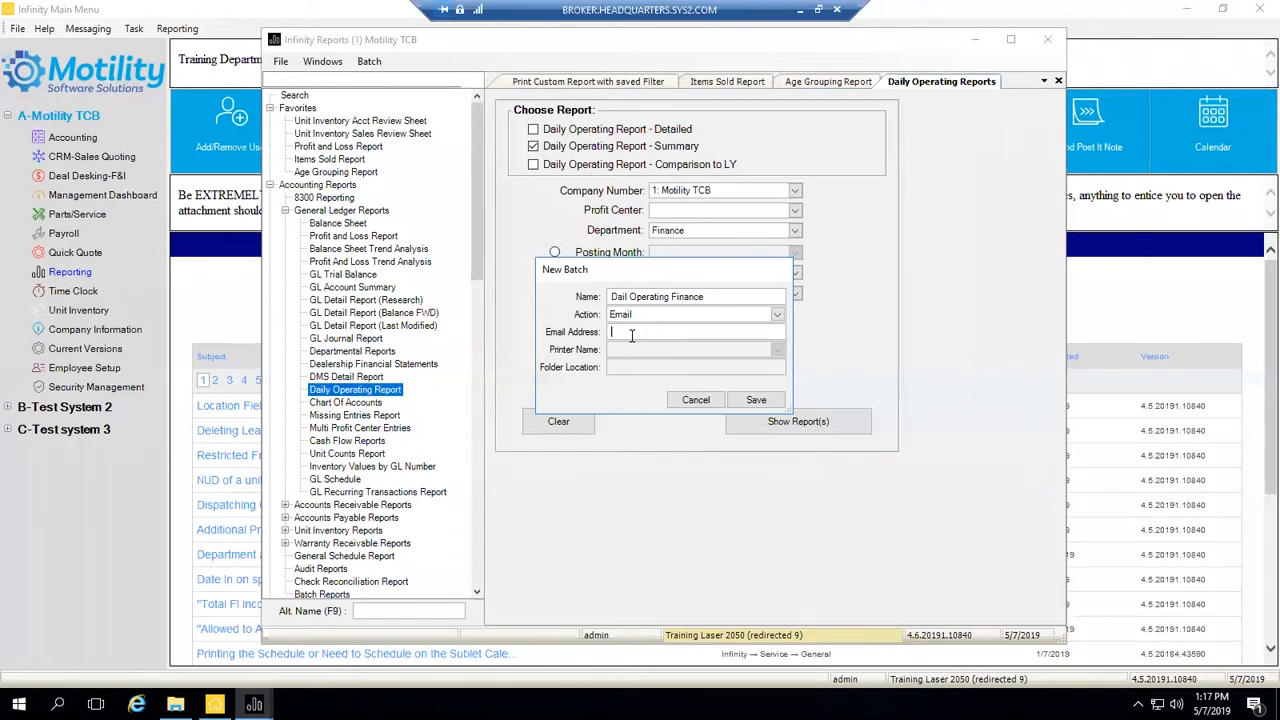
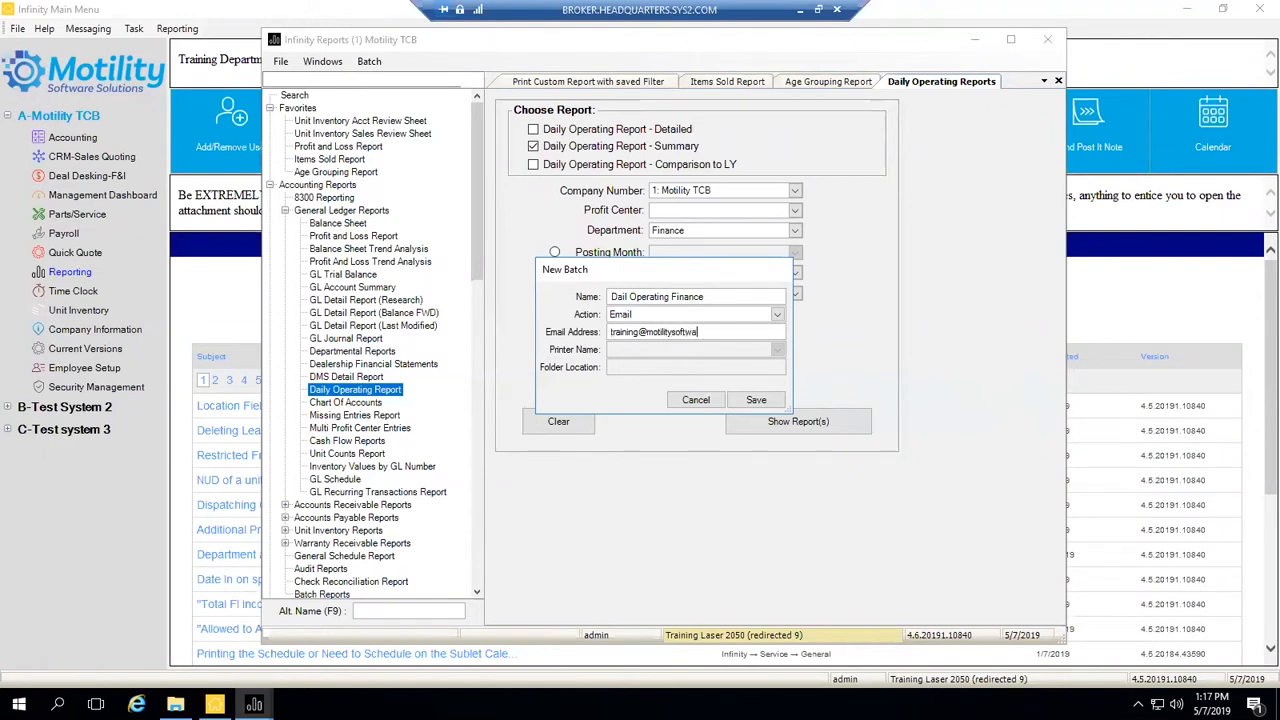
left_click(756, 400)
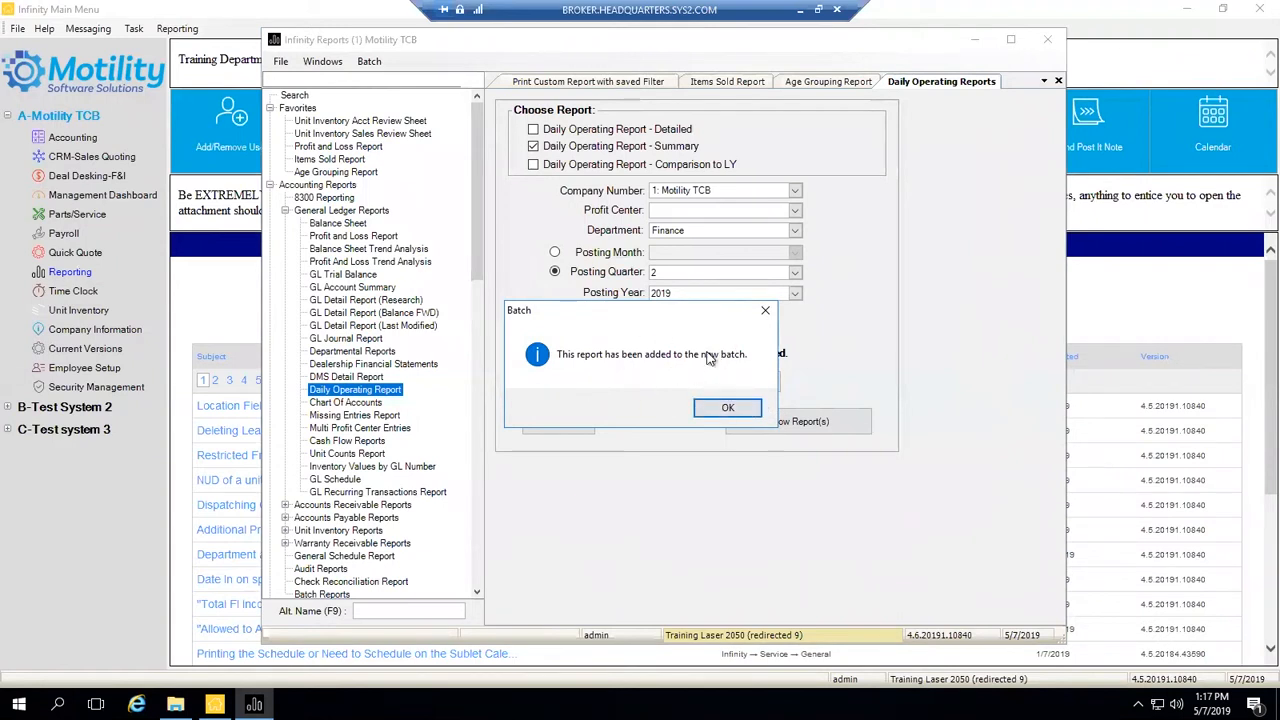
- Open the saved batches, filter by the training e-mail address, and select the Dail Operating Finance batch
left_click(728, 407)
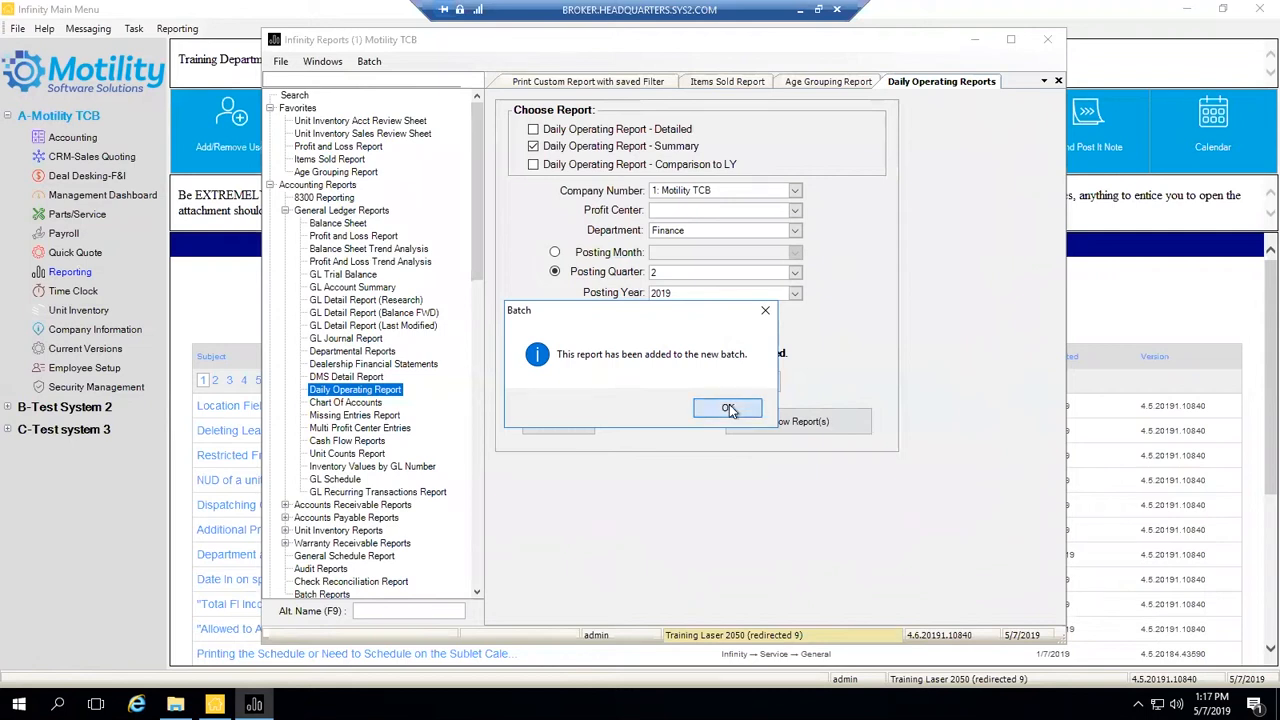
left_click(370, 62)
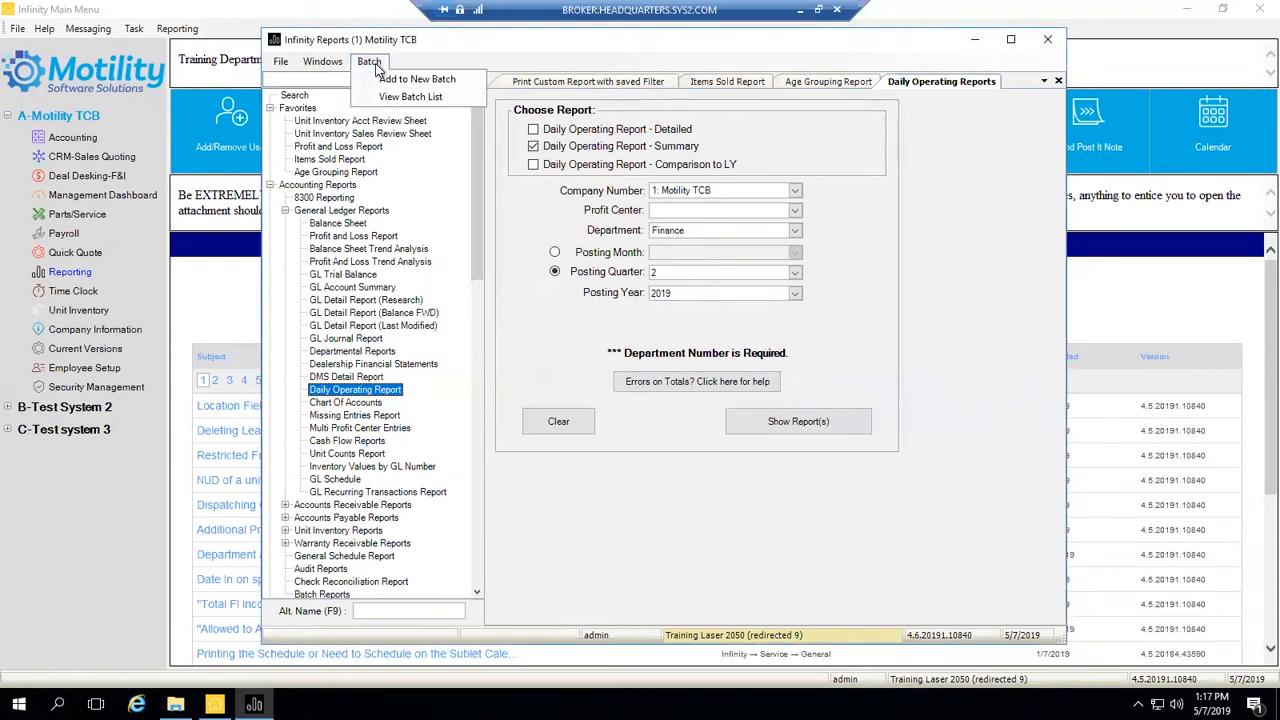
left_click(460, 100)
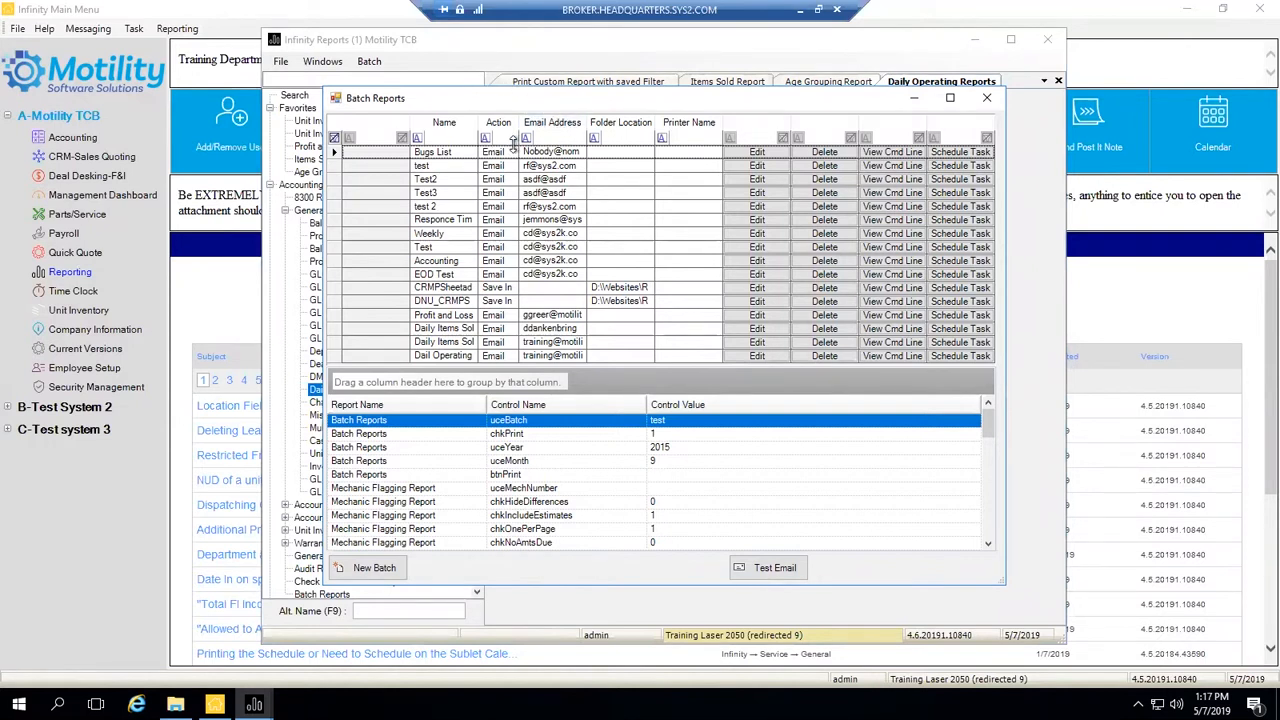
left_click(564, 137)
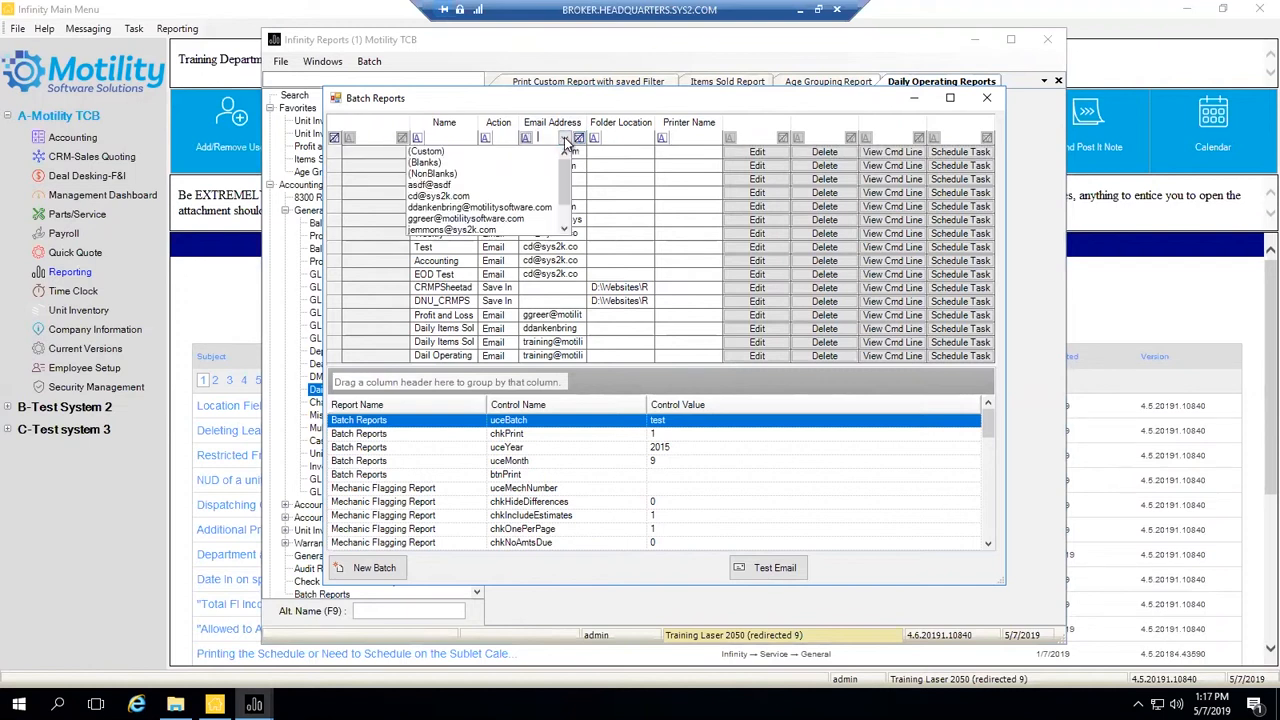
scroll(500, 188, "down", 2)
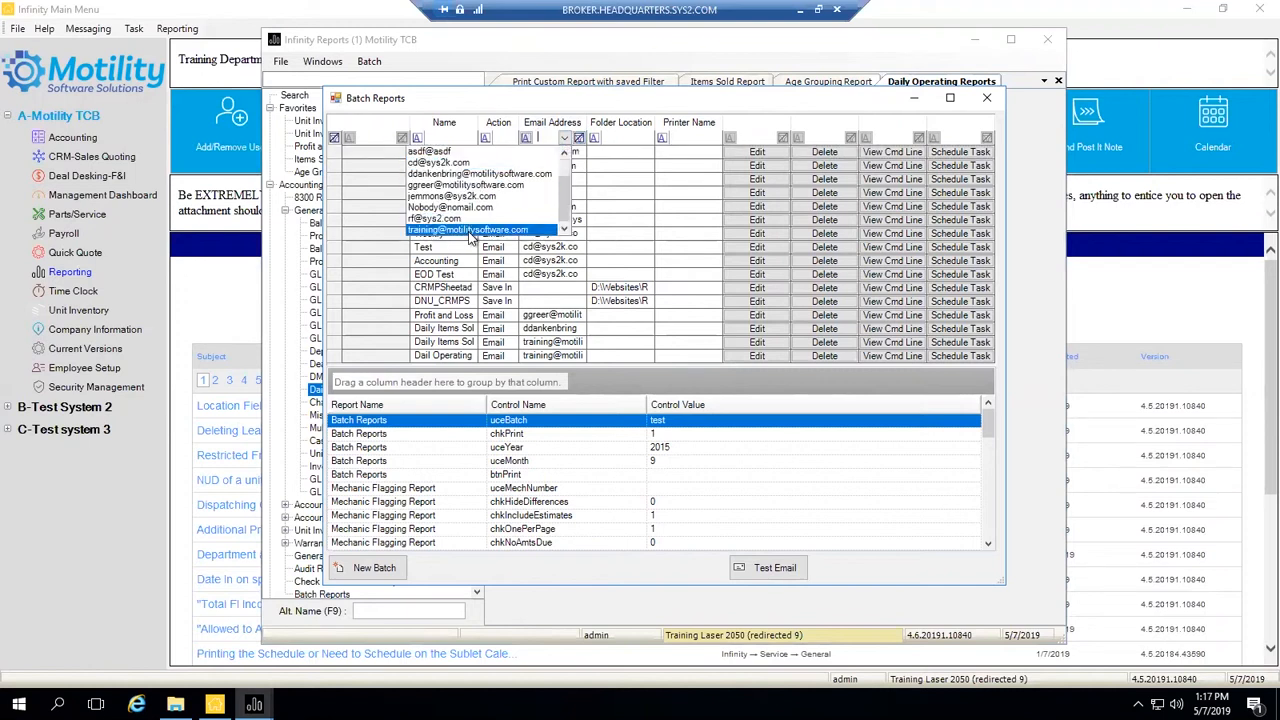
left_click(470, 237)
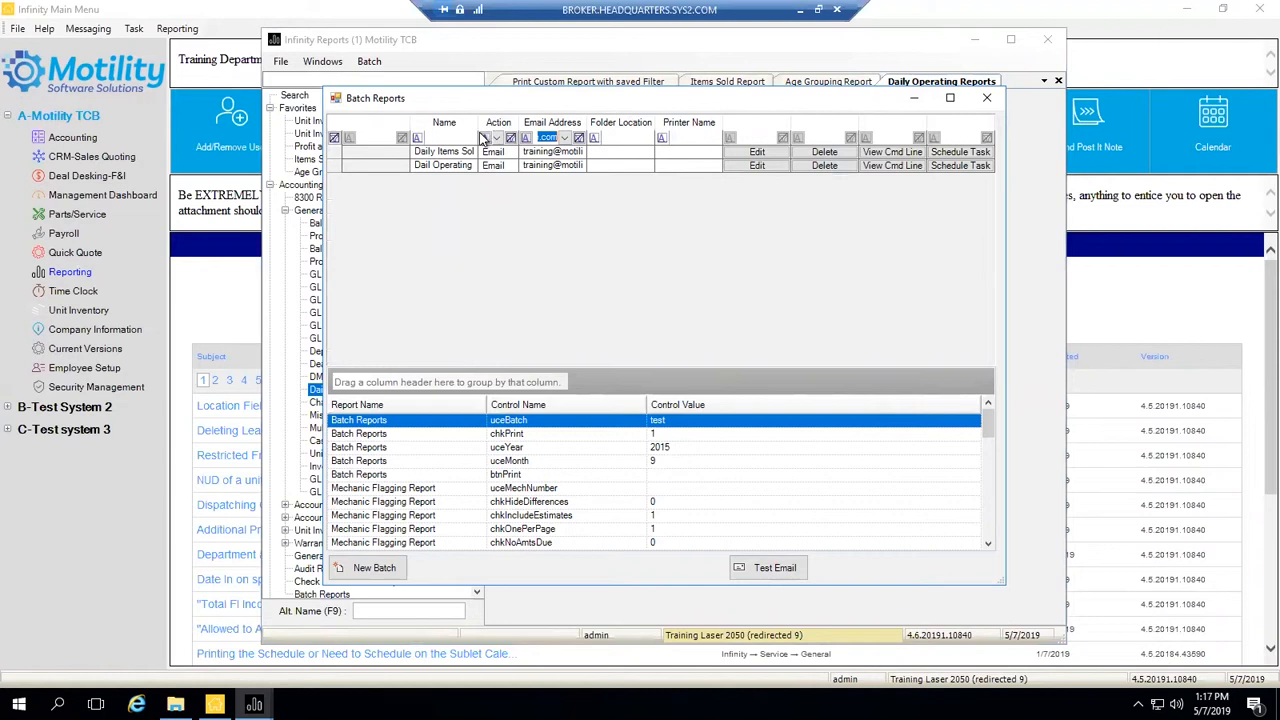
left_click_drag(478, 133, 512, 132)
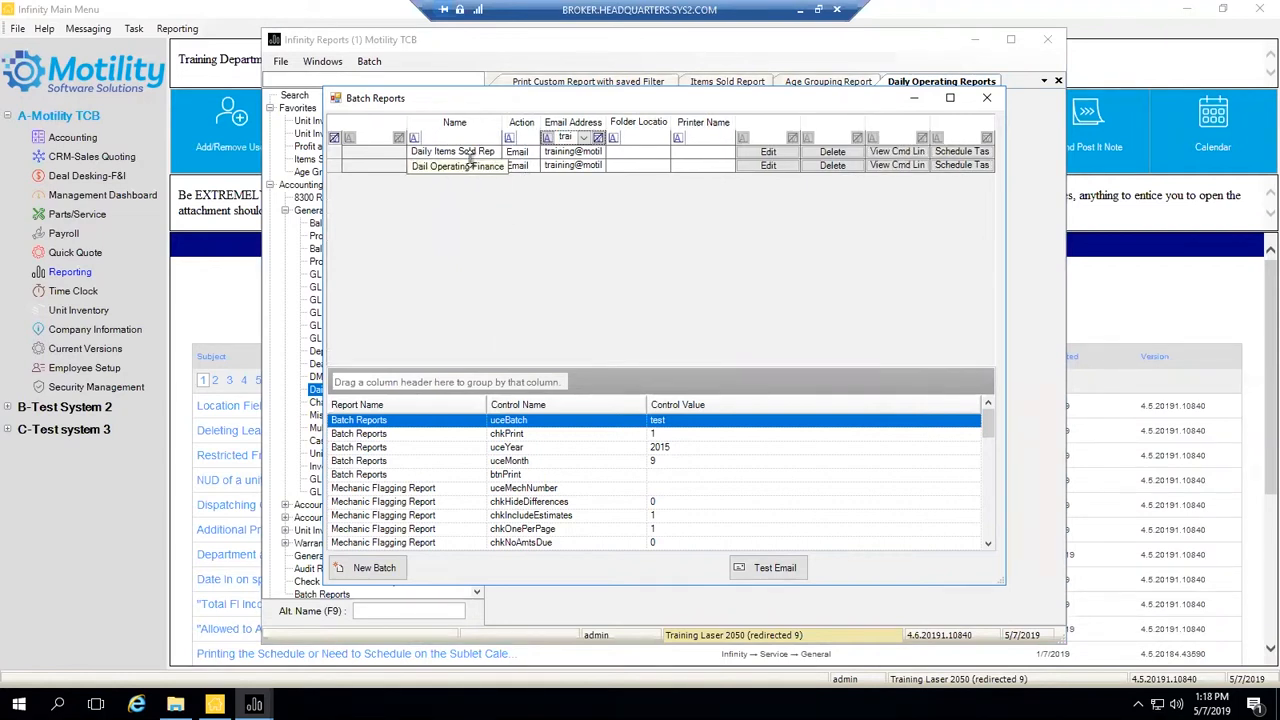
left_click(336, 167)
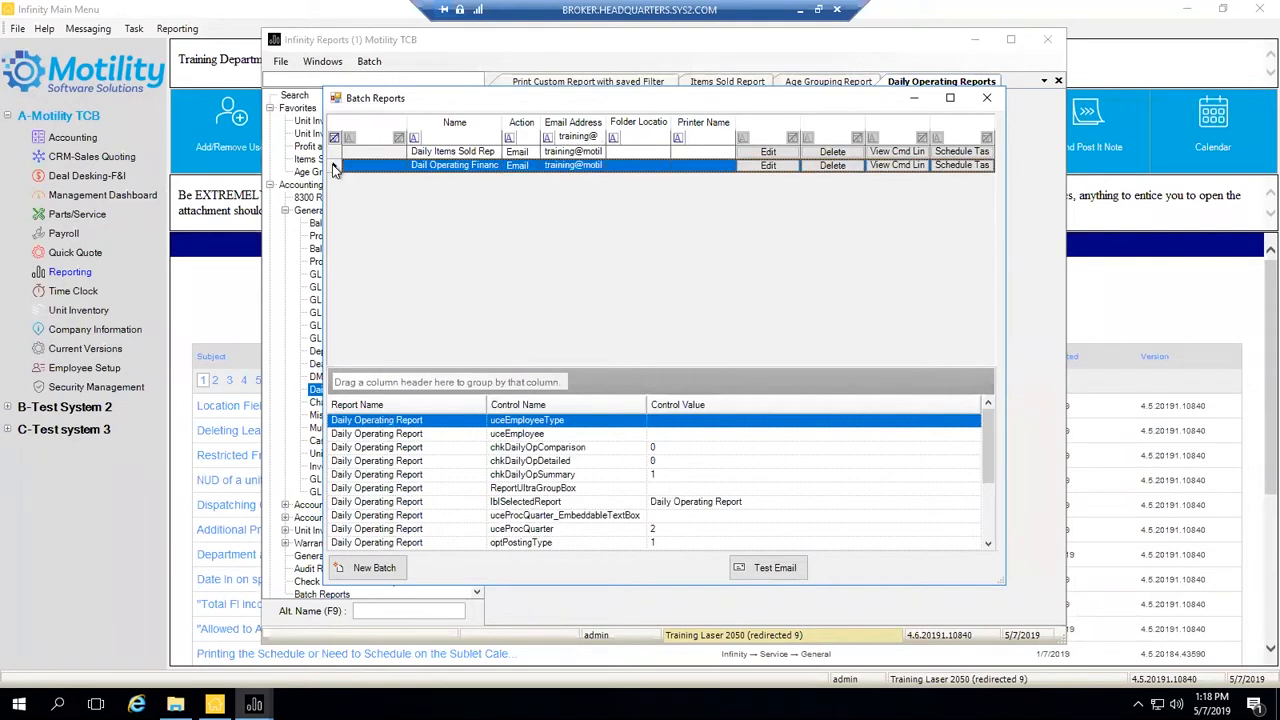
- Open the scheduler for batch 30 and rename its task from 'Reports Batch #30' to 'Daily Operating Finance'
left_click(960, 166)
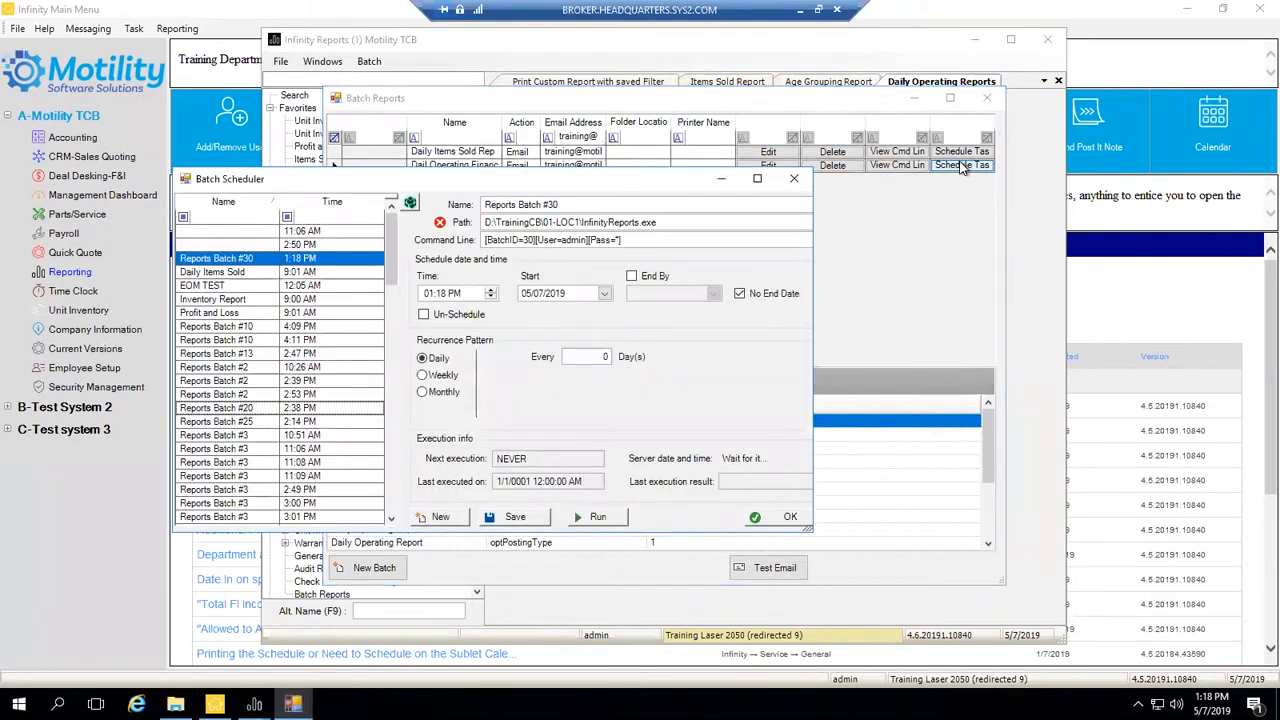
left_click_drag(660, 180, 764, 152)
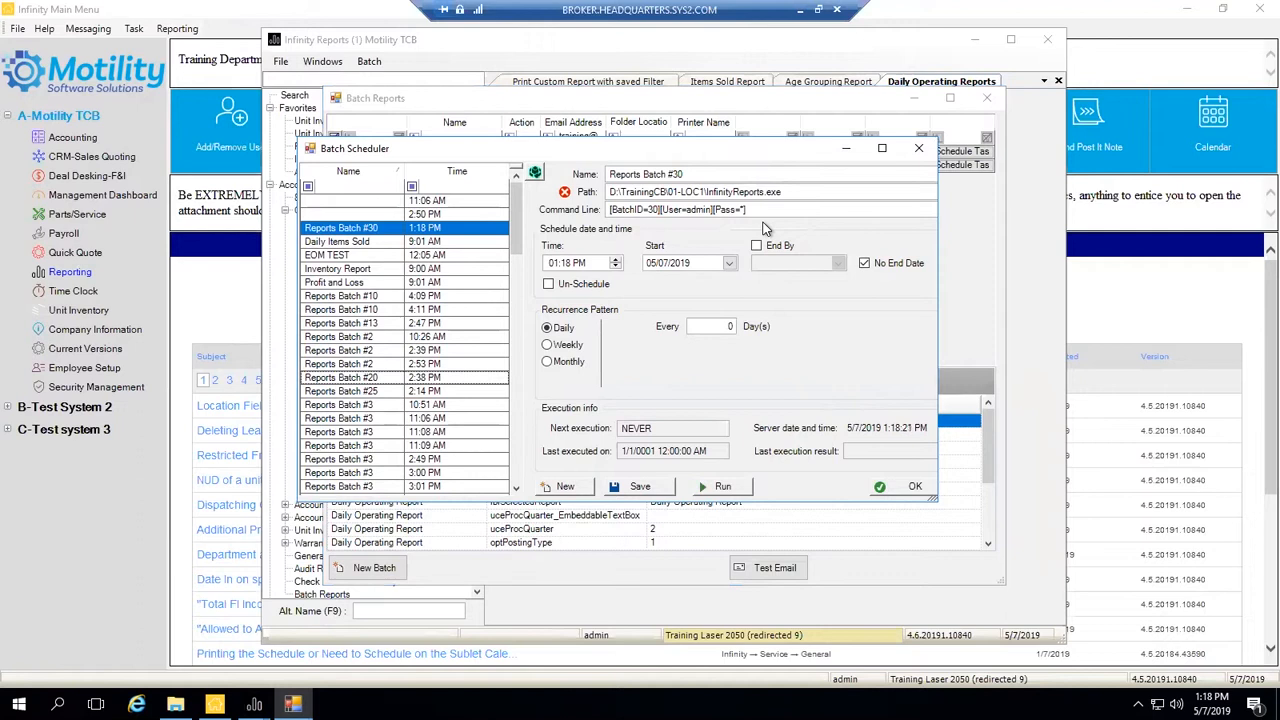
left_click_drag(755, 174, 601, 177)
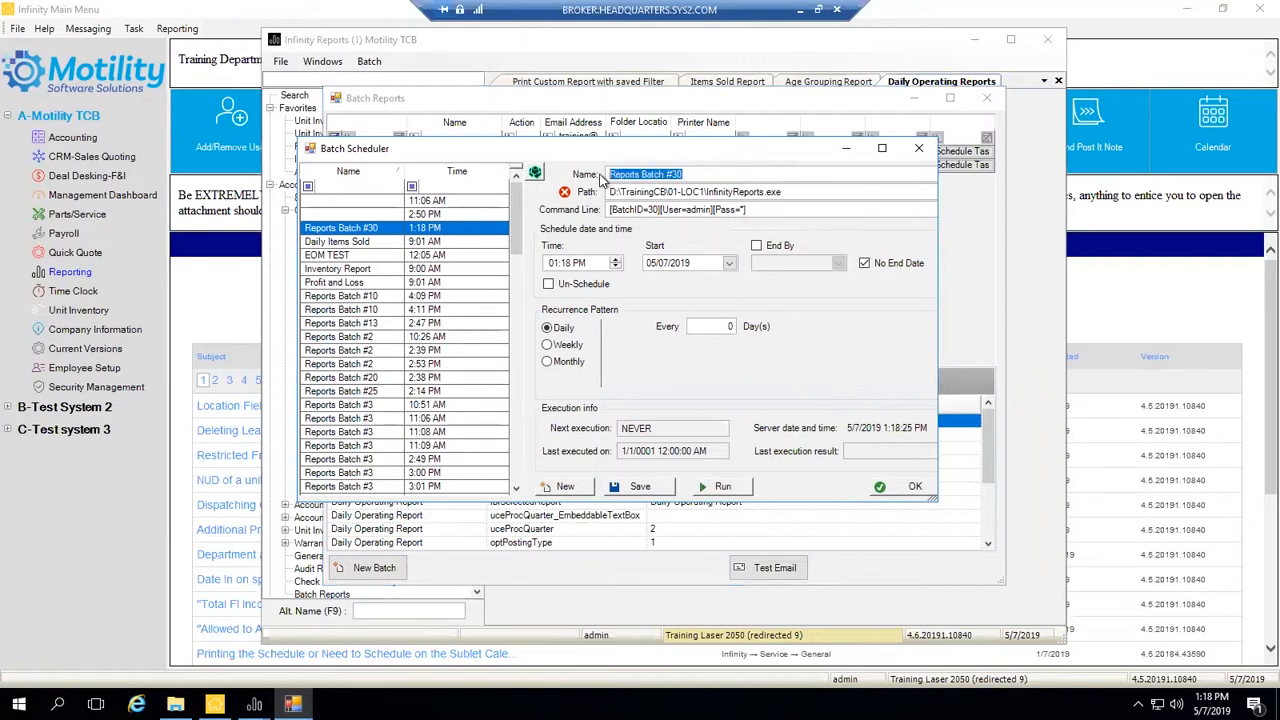
key("BackSpace")
type("Dai")
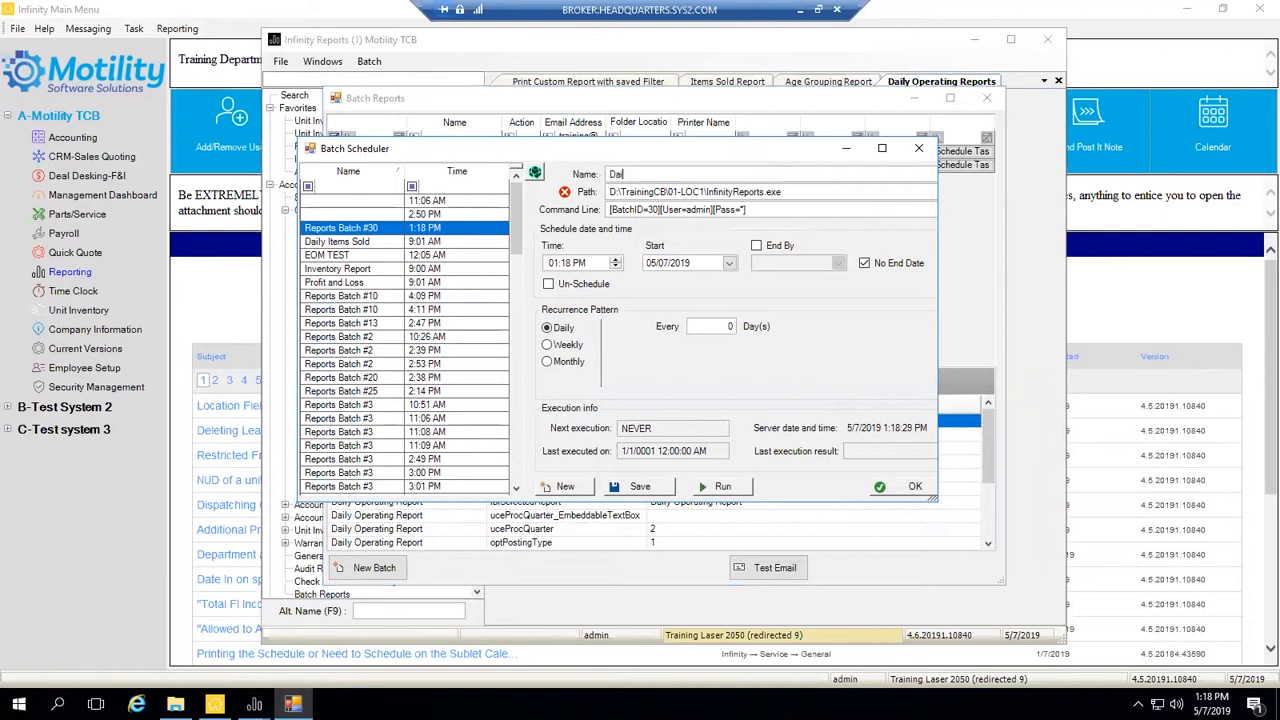
type("ly Operating Finance")
- Set the batch start date to 05/08/2019 with a start time of 08:00 AM
left_click(729, 263)
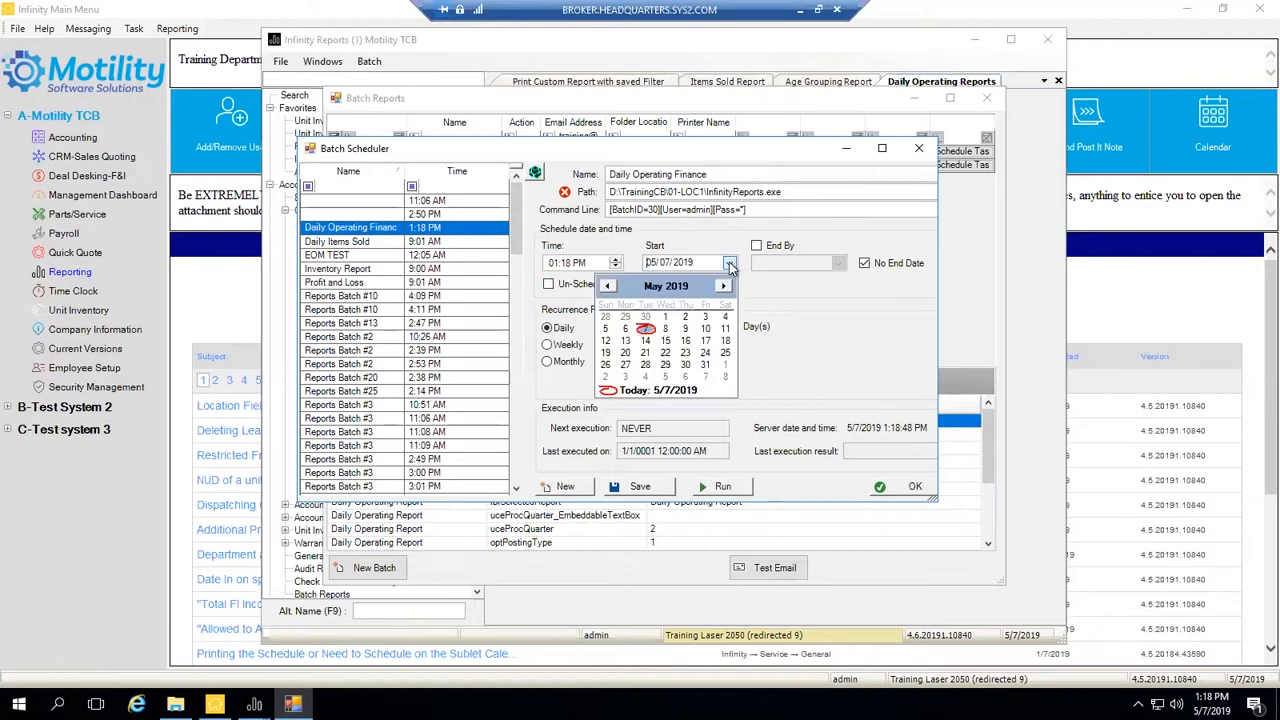
left_click(665, 329)
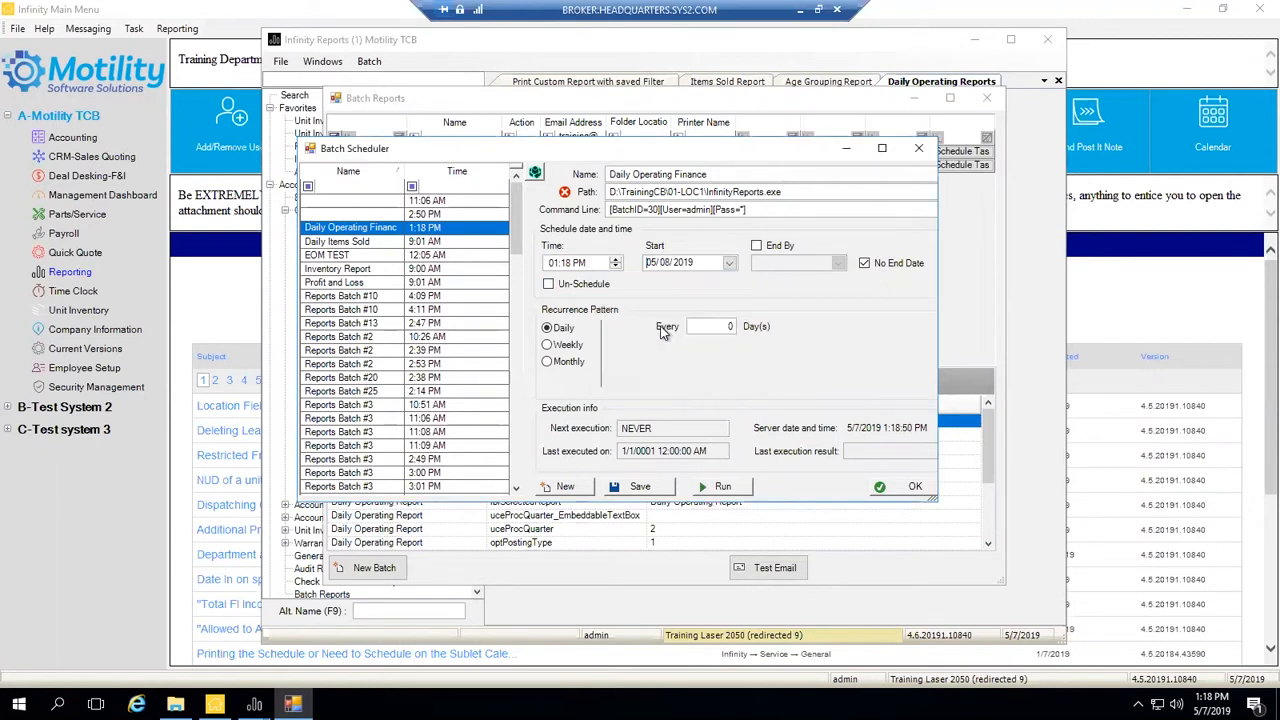
left_click(562, 263)
type("08:00 am")
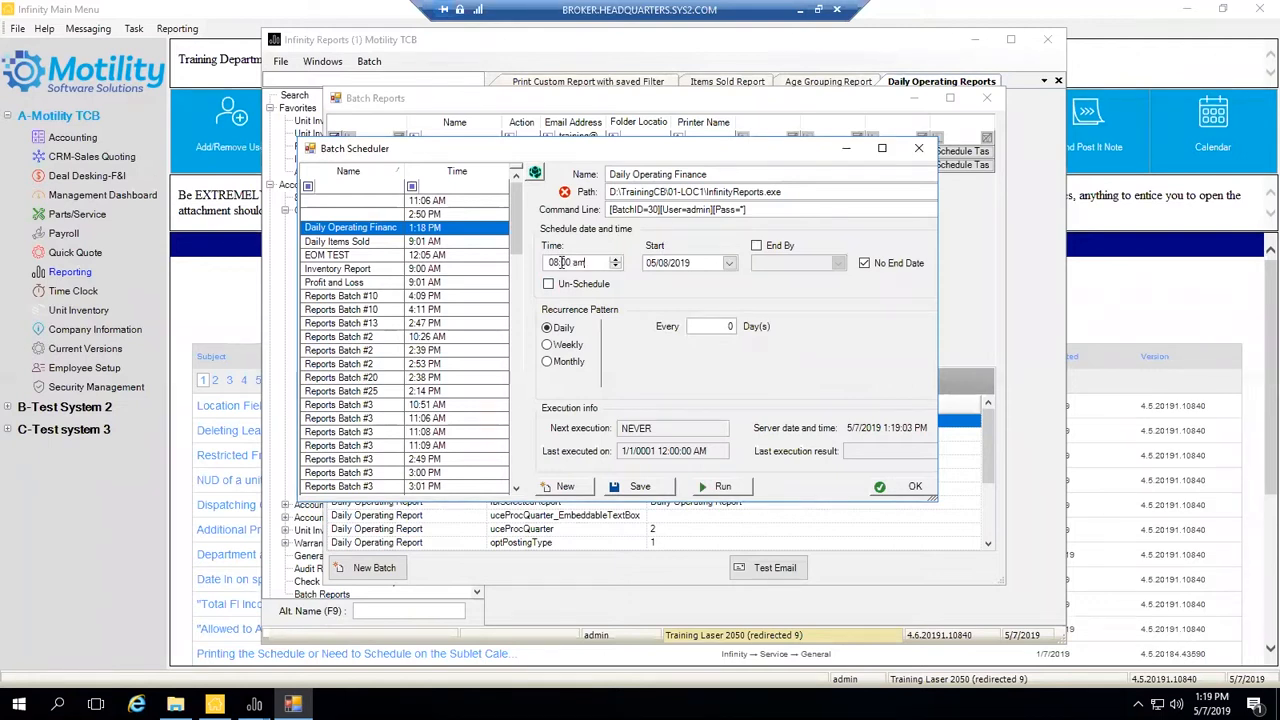
key("Tab")
- Enable End By and set the end date to June 30, 2019
left_click(757, 246)
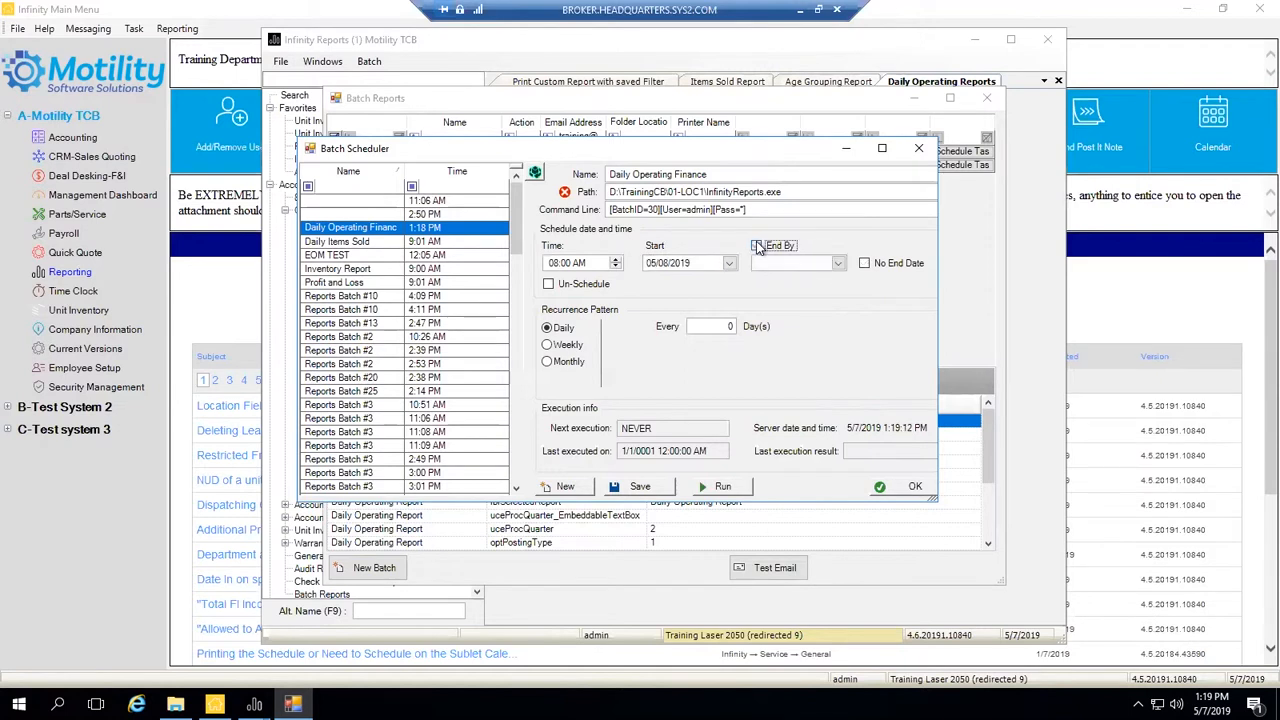
left_click(840, 263)
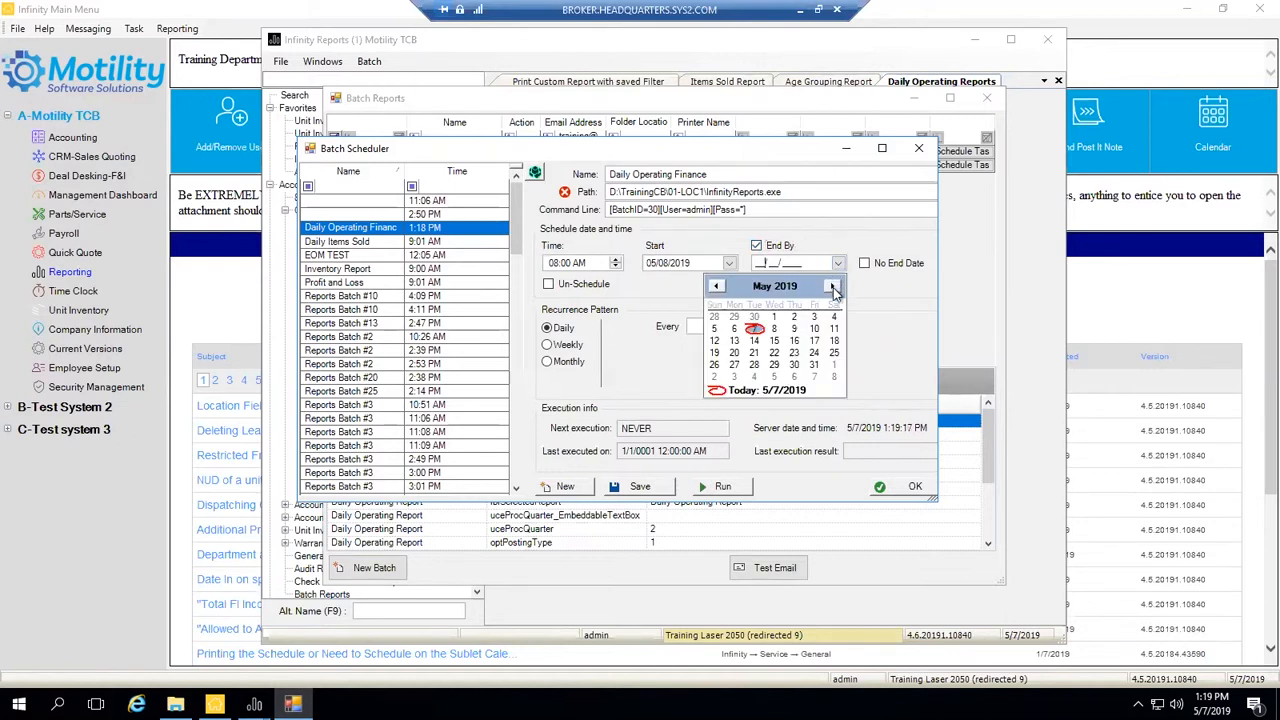
left_click(833, 287)
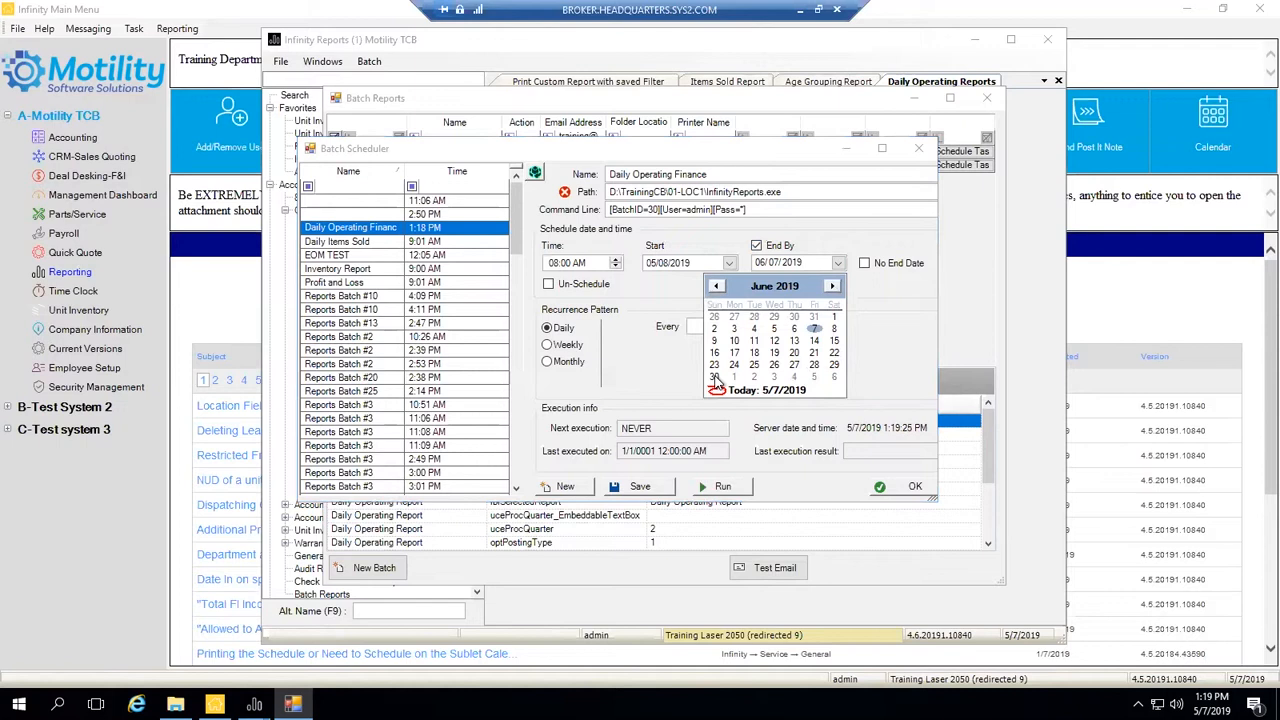
left_click(714, 379)
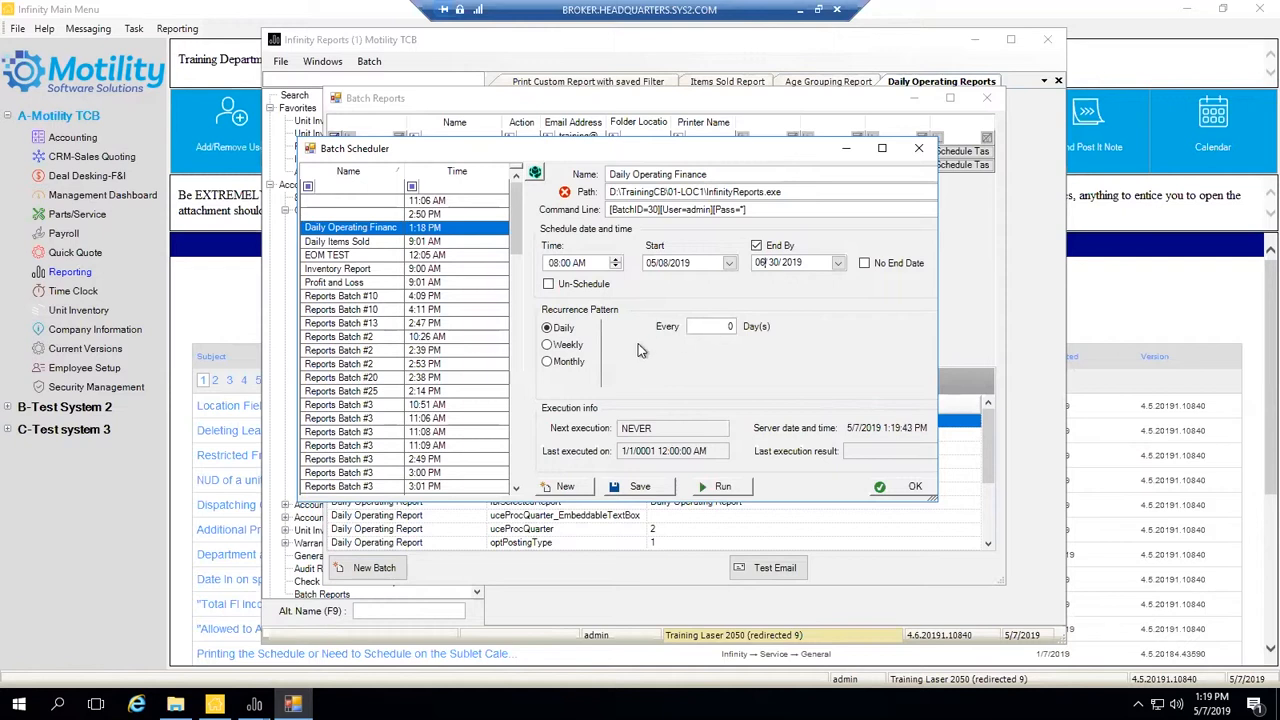
- Preview the Weekly and Monthly recurrence options, inspecting the day-of-month value 8
left_click(548, 346)
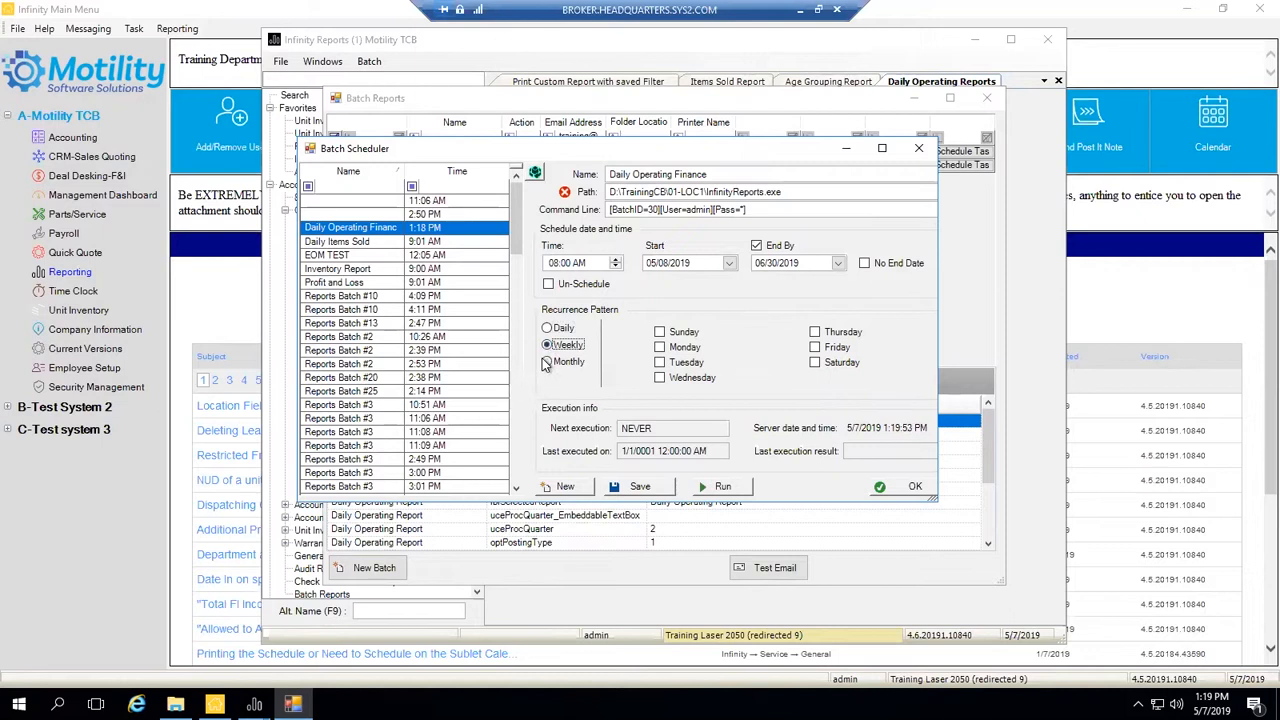
left_click(546, 362)
left_click(685, 328)
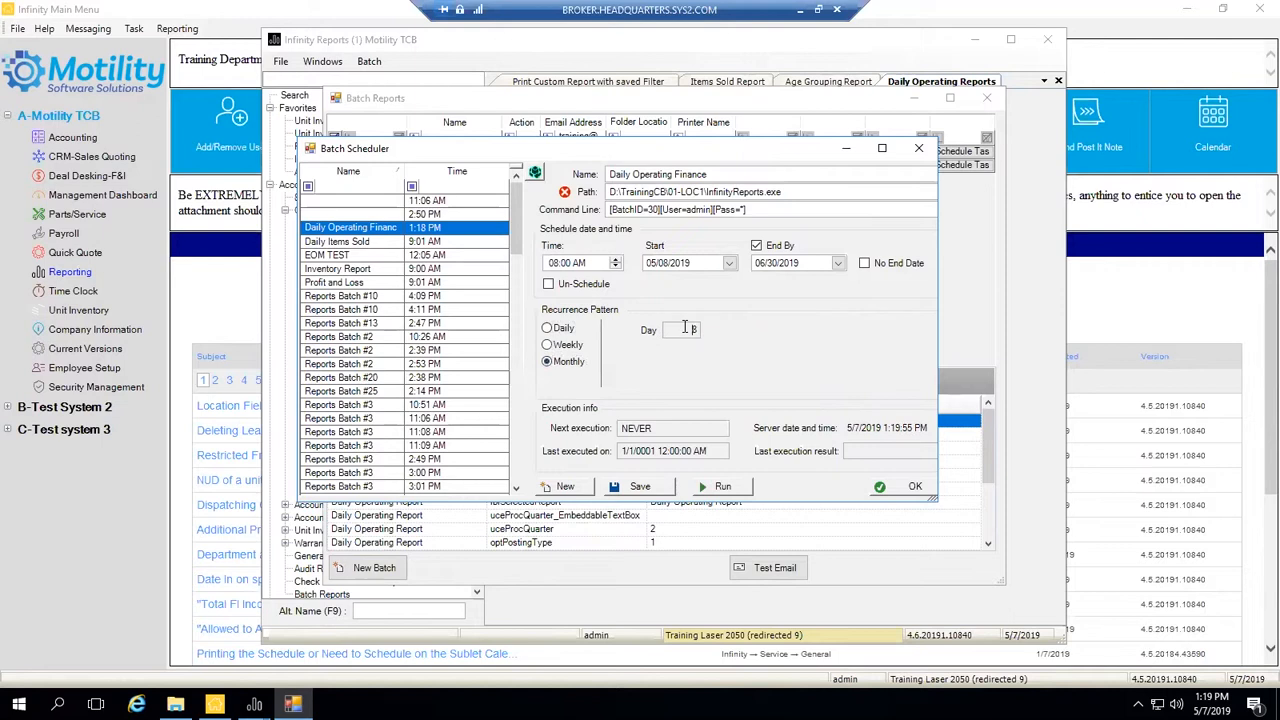
double_click(685, 328)
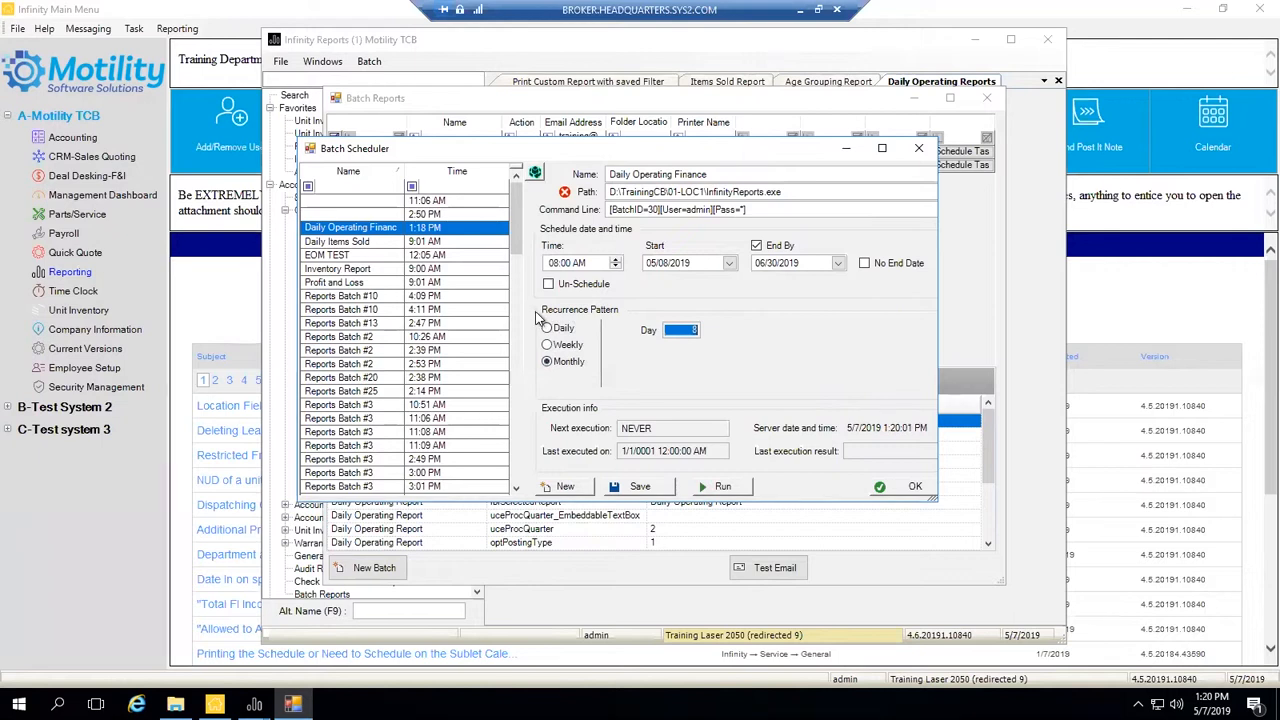
left_click(681, 329)
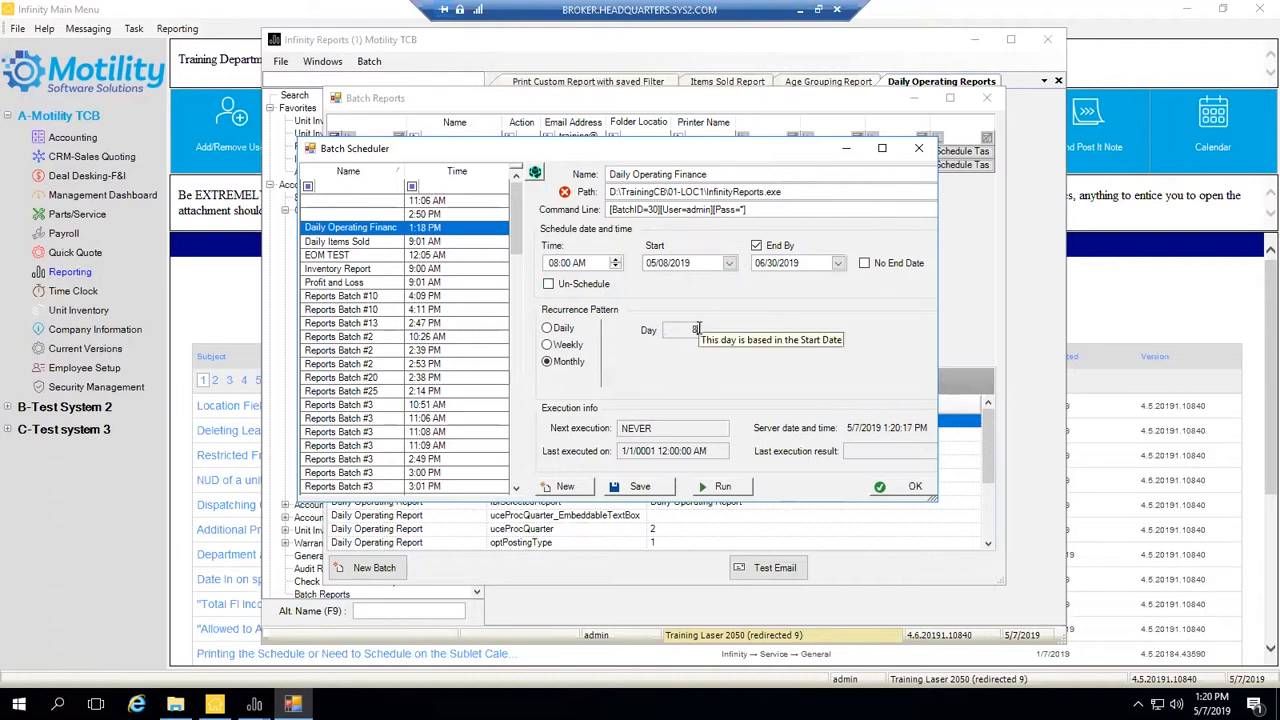
- Switch back to Daily recurrence, set it to every 1 day, and save the schedule
left_click(548, 329)
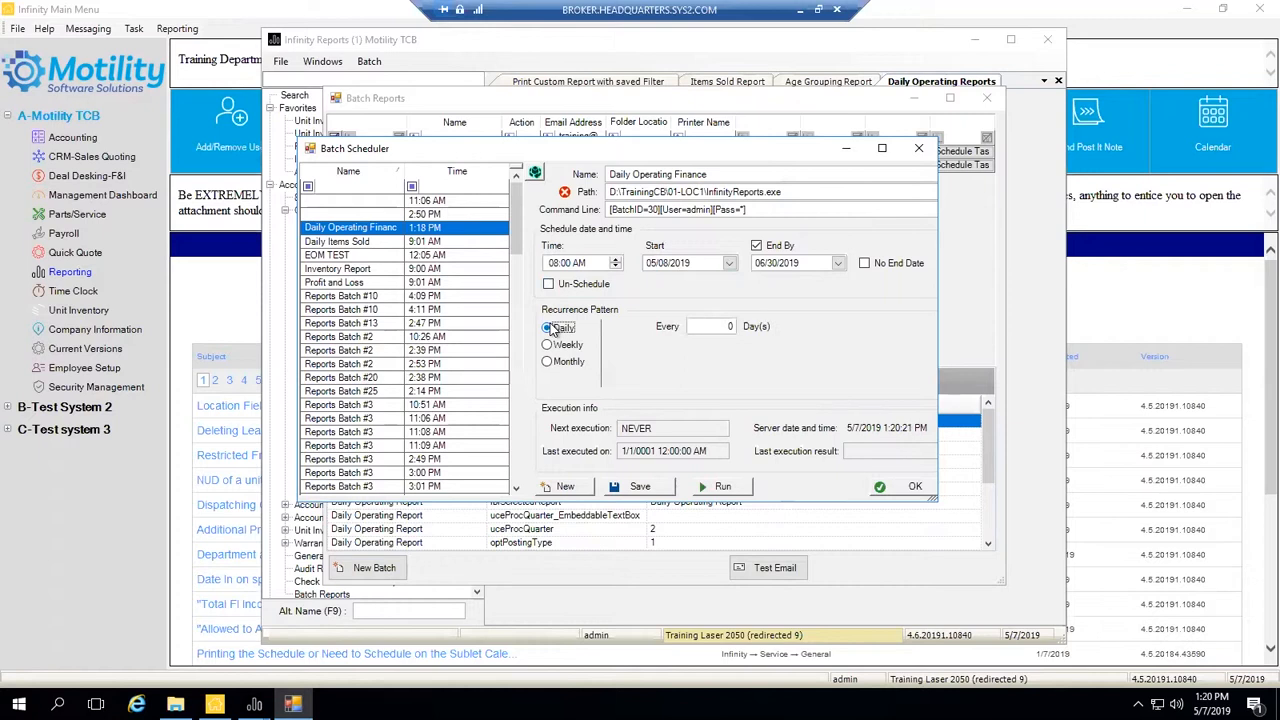
left_click(728, 325)
double_click(730, 326)
key("BackSpace")
type("1")
left_click(636, 489)
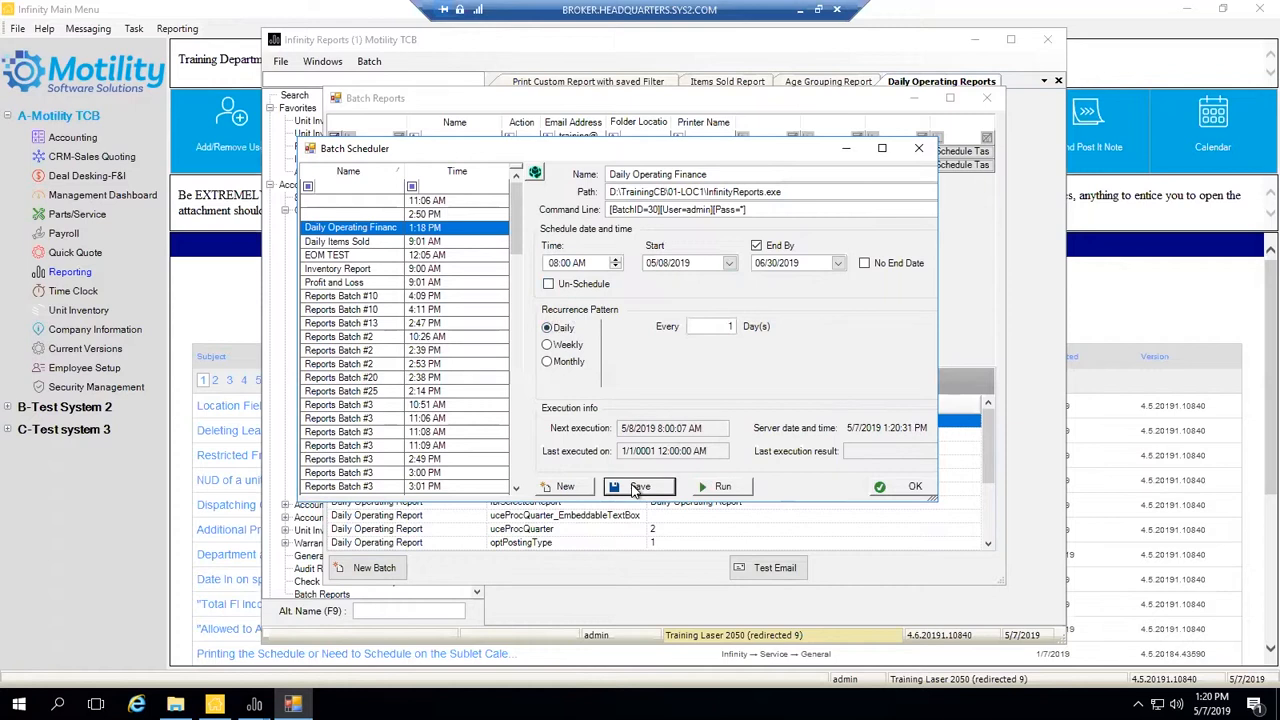
- Accept the schedule with OK, then drag the Batch Reports window to the lower right
left_click(889, 487)
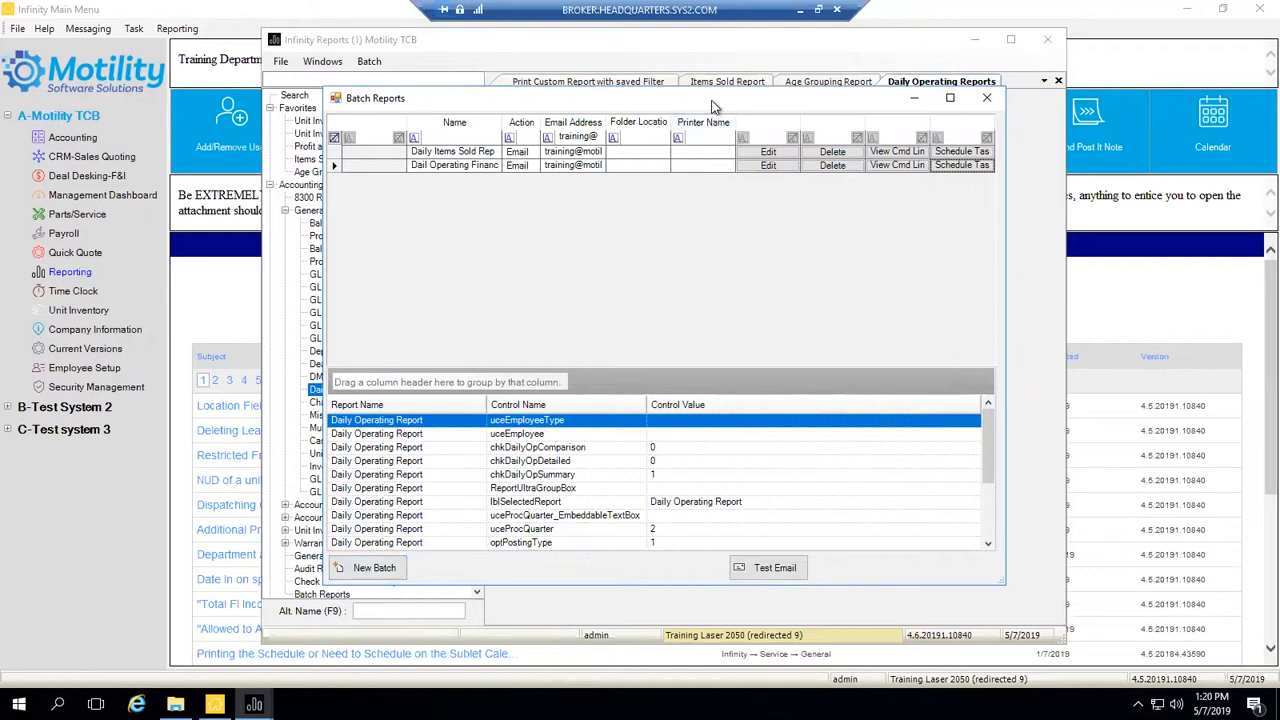
left_click_drag(712, 102, 715, 152)
left_click_drag(578, 148, 824, 346)
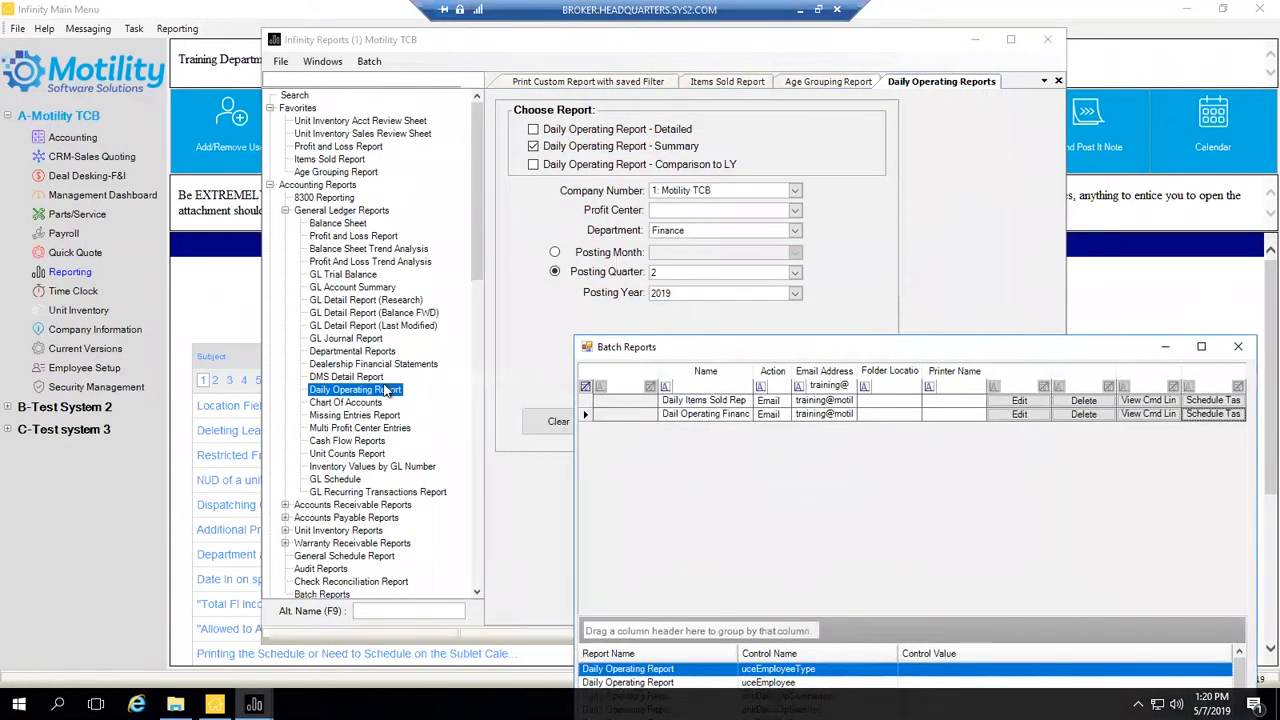
- Close the Batch Reports list and dismiss the Daily Operating Report context menu unused
left_click(1238, 346)
right_click(365, 390)
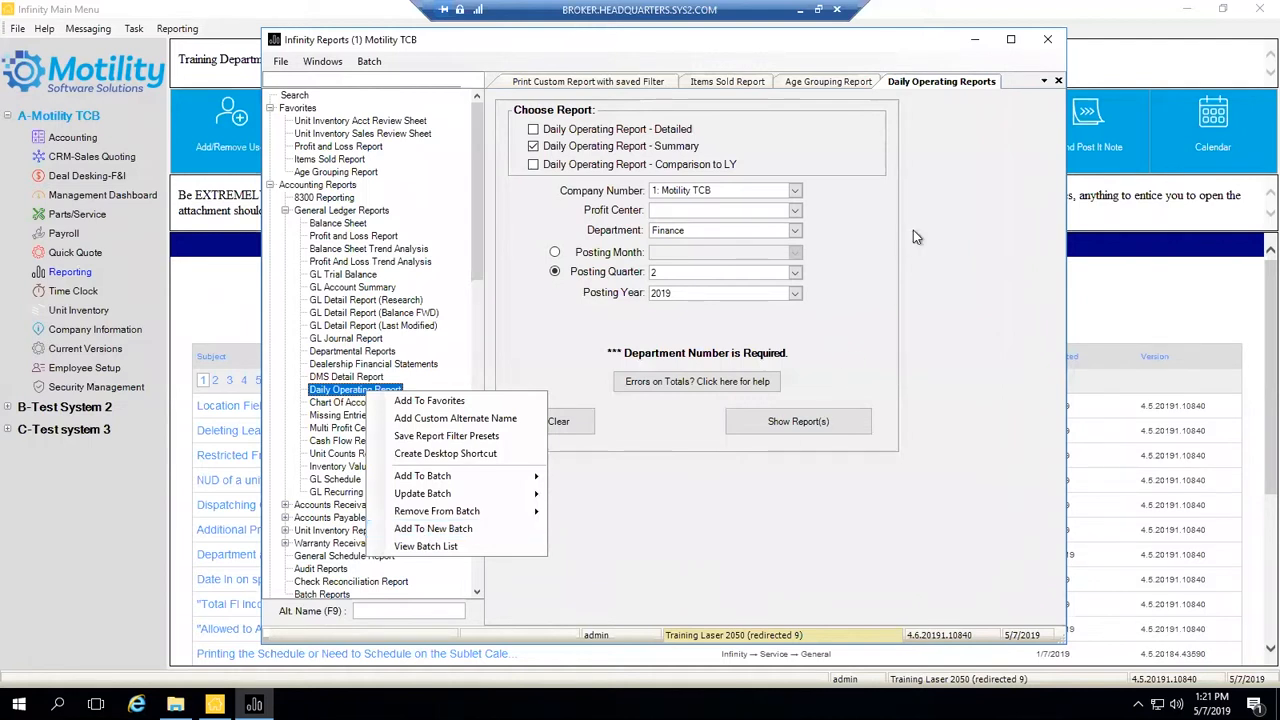
left_click(902, 254)
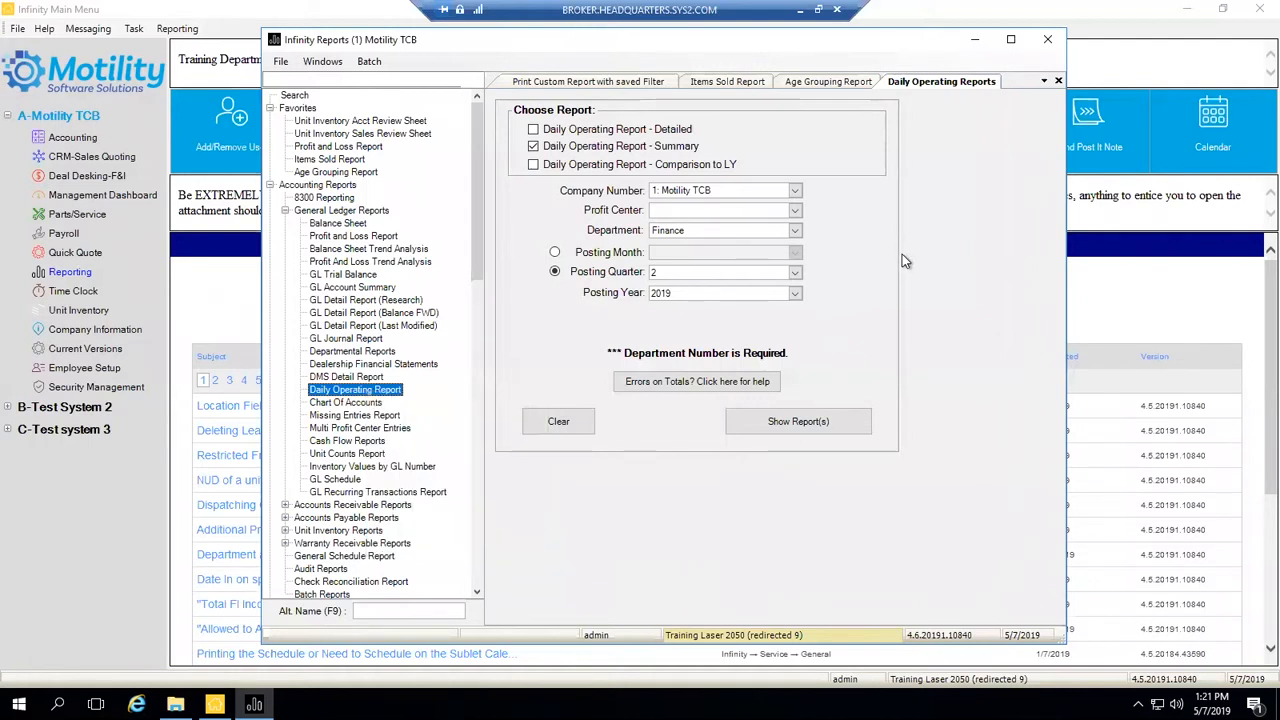